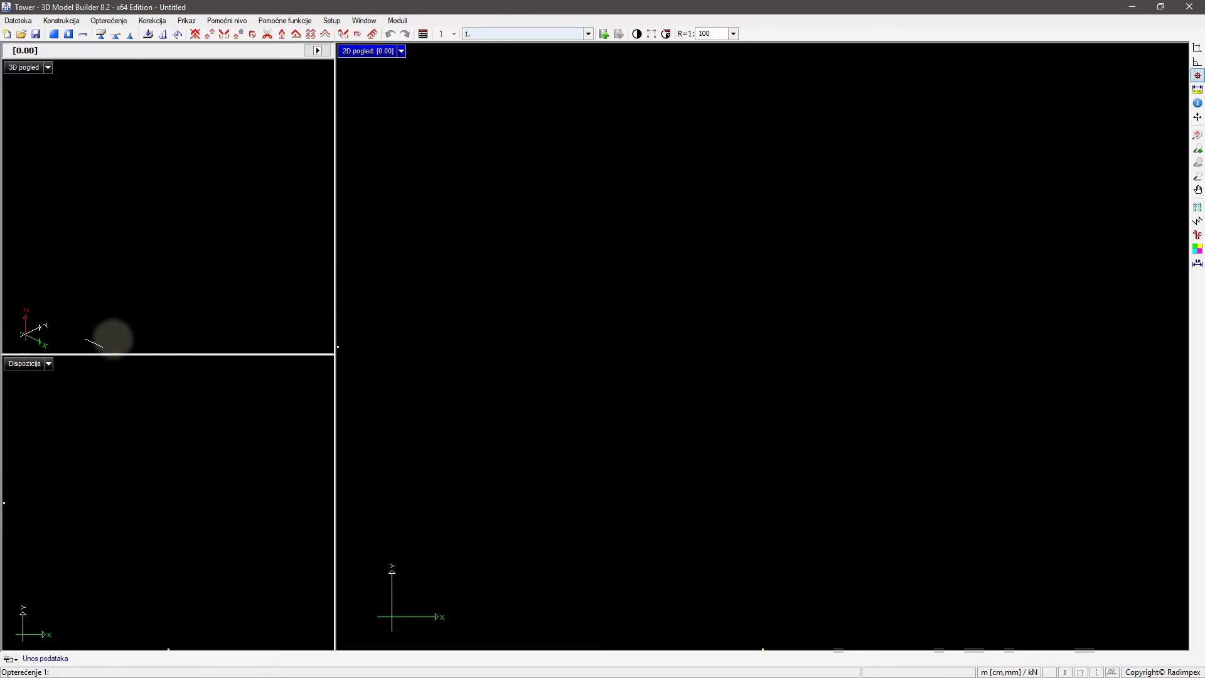
Draw a horizontal frame line in the Dispozicija view and maximise the 2D view of that frame.
right_click(28, 363)
left_click(53, 370)
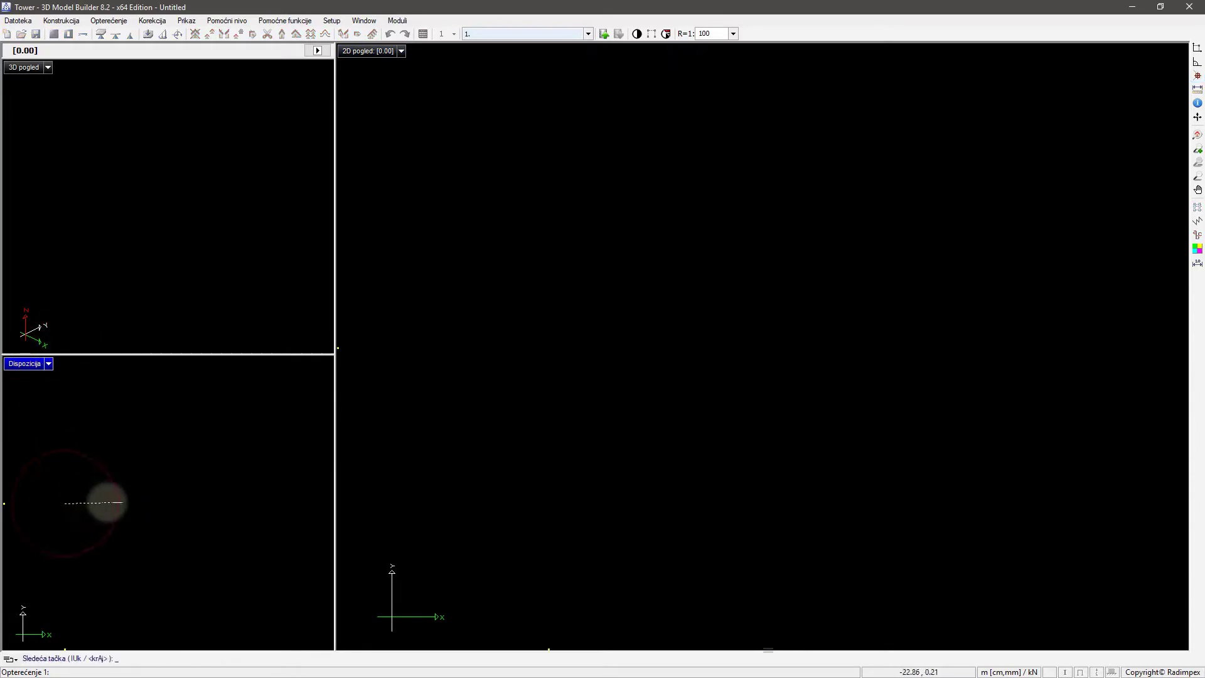
left_click(197, 502)
right_click(196, 502)
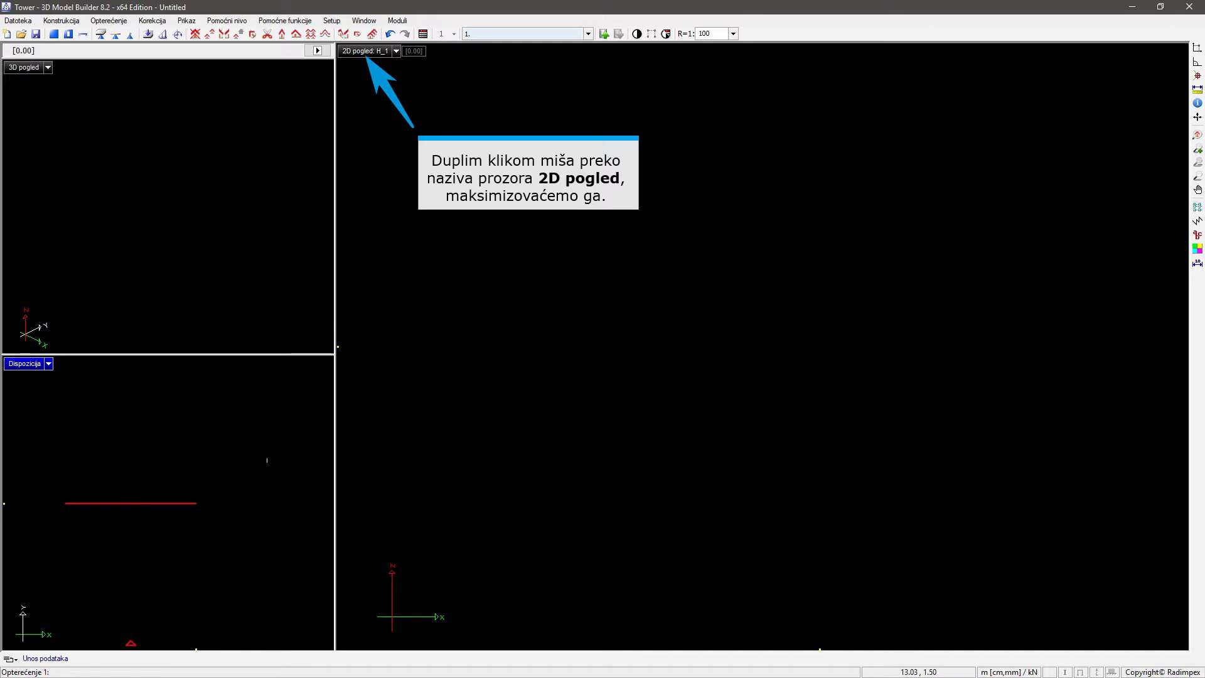
left_click(374, 52)
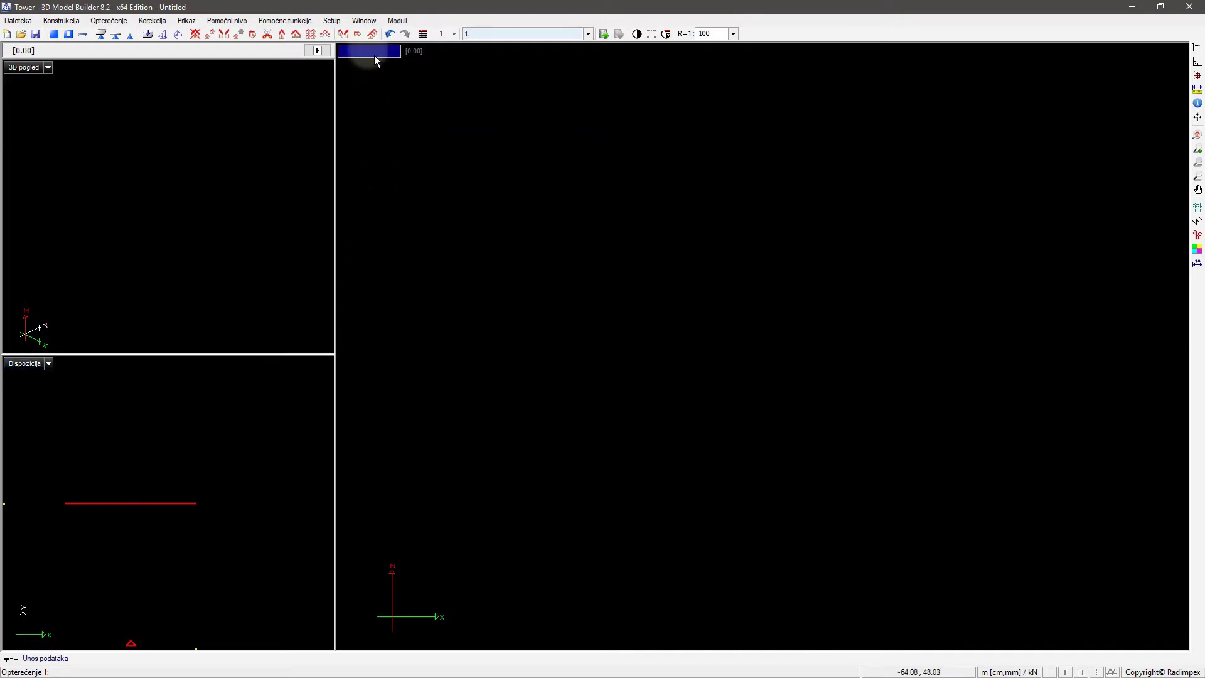
double_click(374, 55)
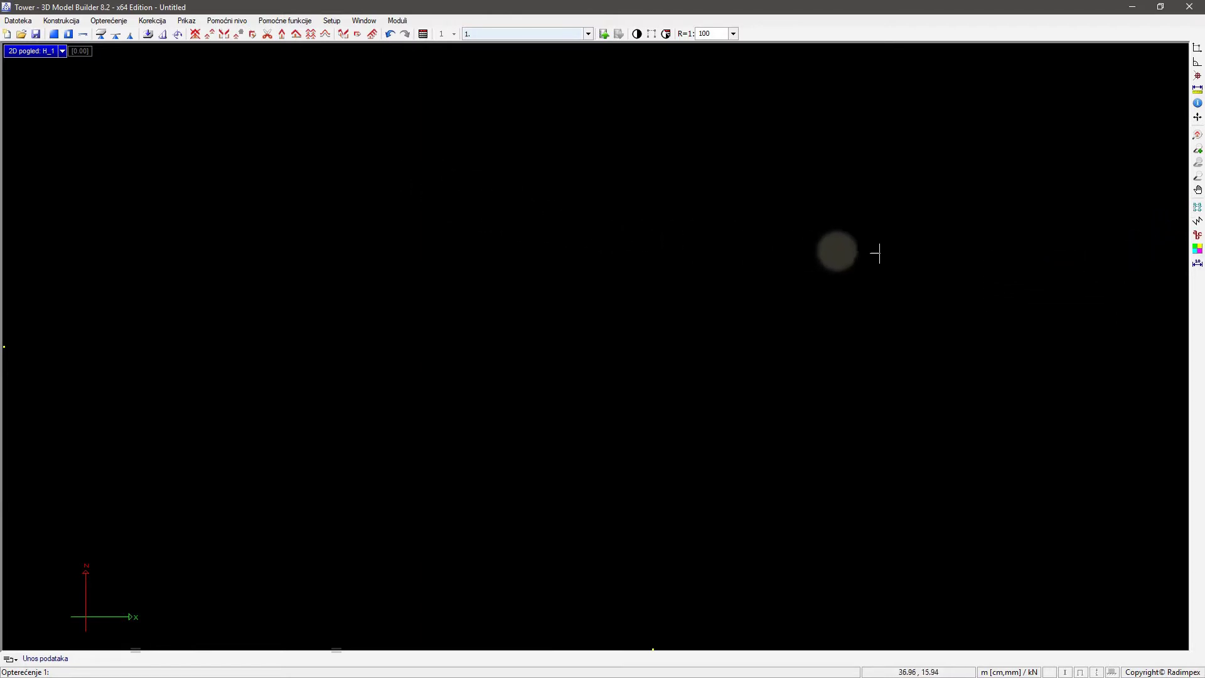
Add eight vertical axes at 2.5 m spacing (8*2.5) and one horizontal axis 2.5 m above the base axis.
left_click(1197, 207)
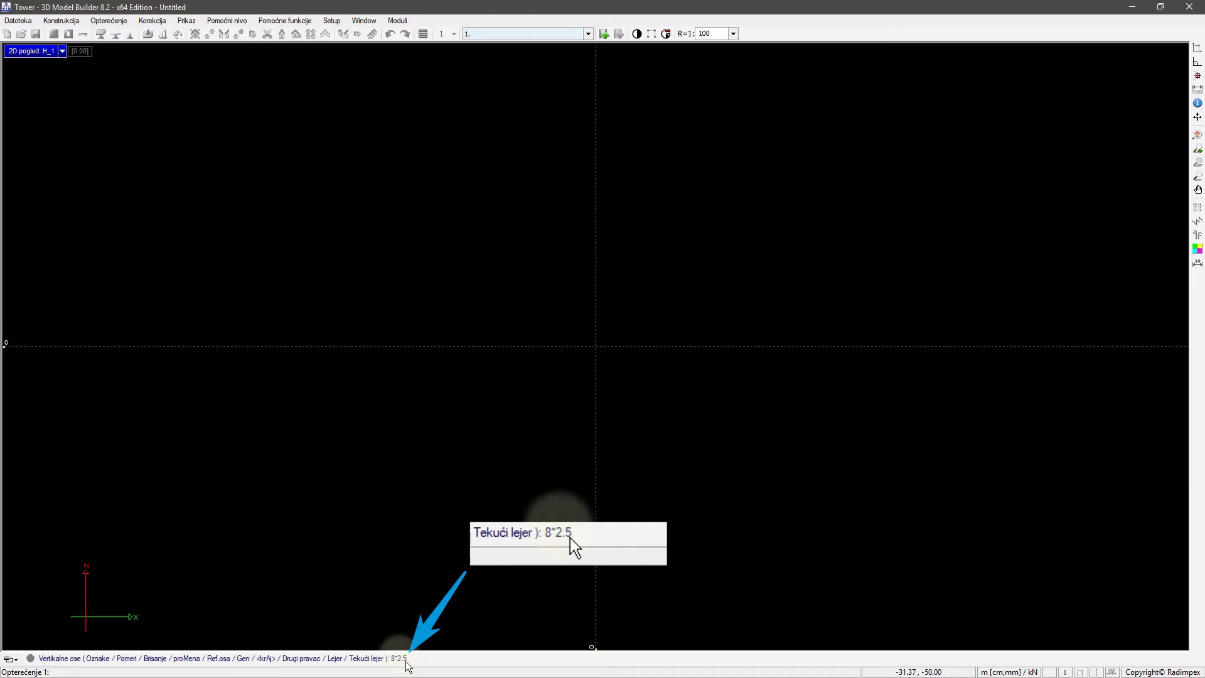
key("Return")
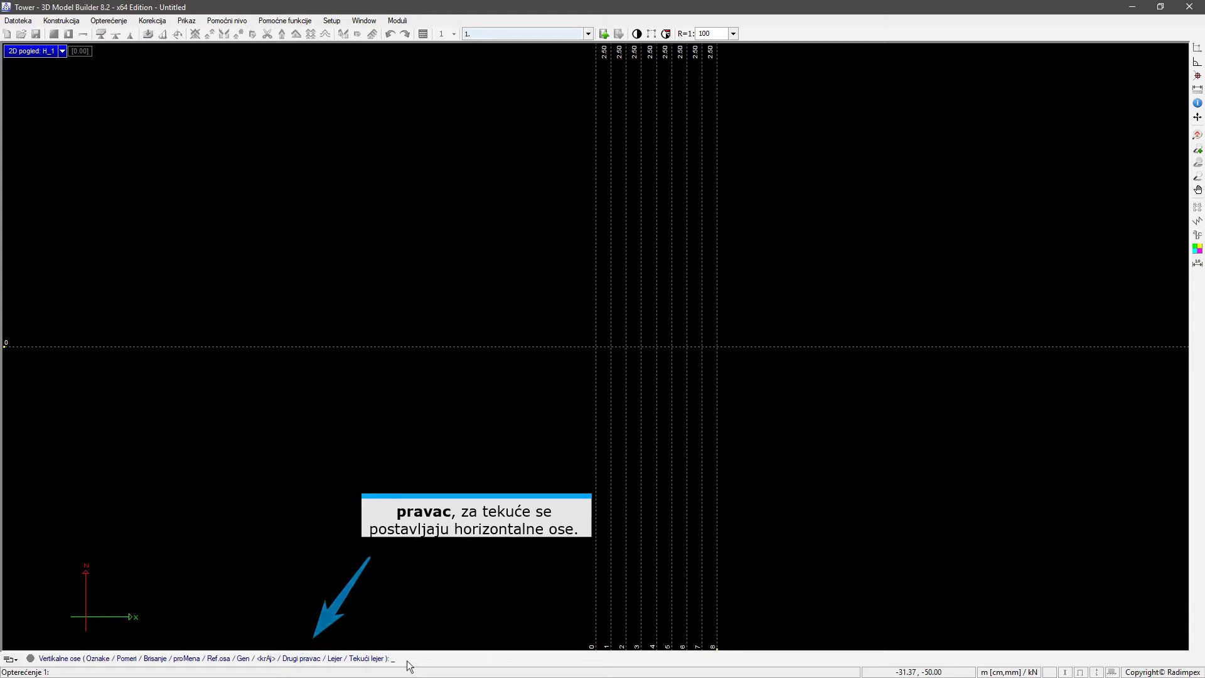
left_click(302, 659)
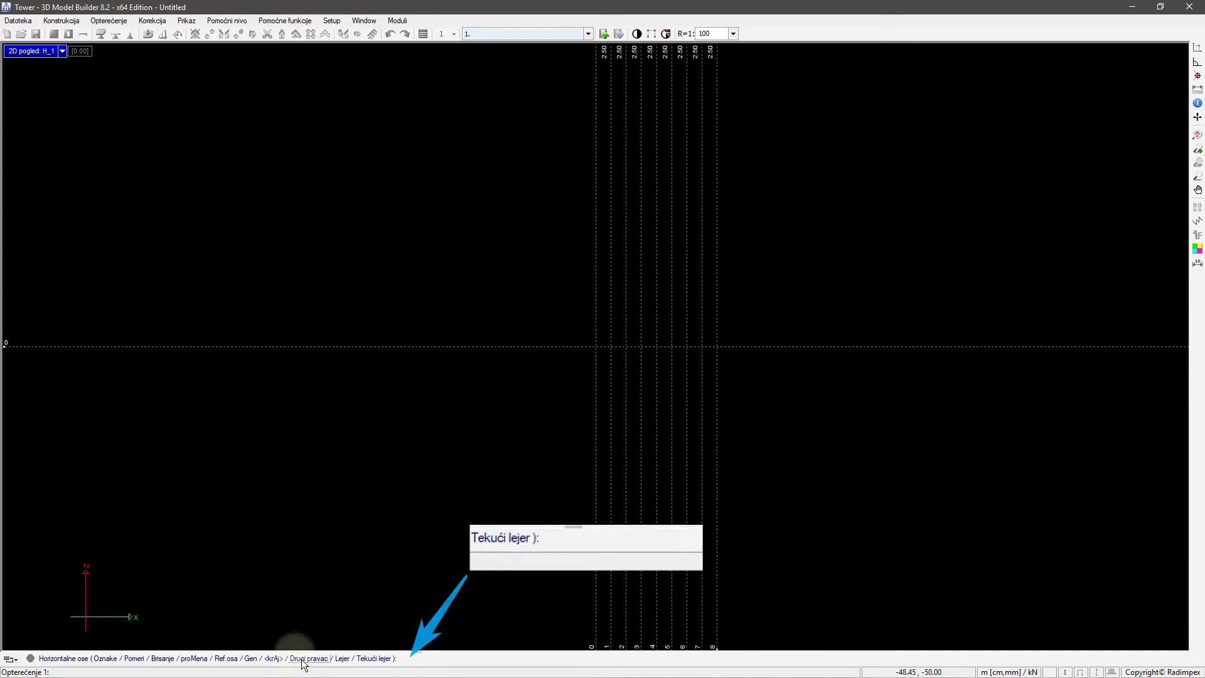
type("2.5")
key("Return")
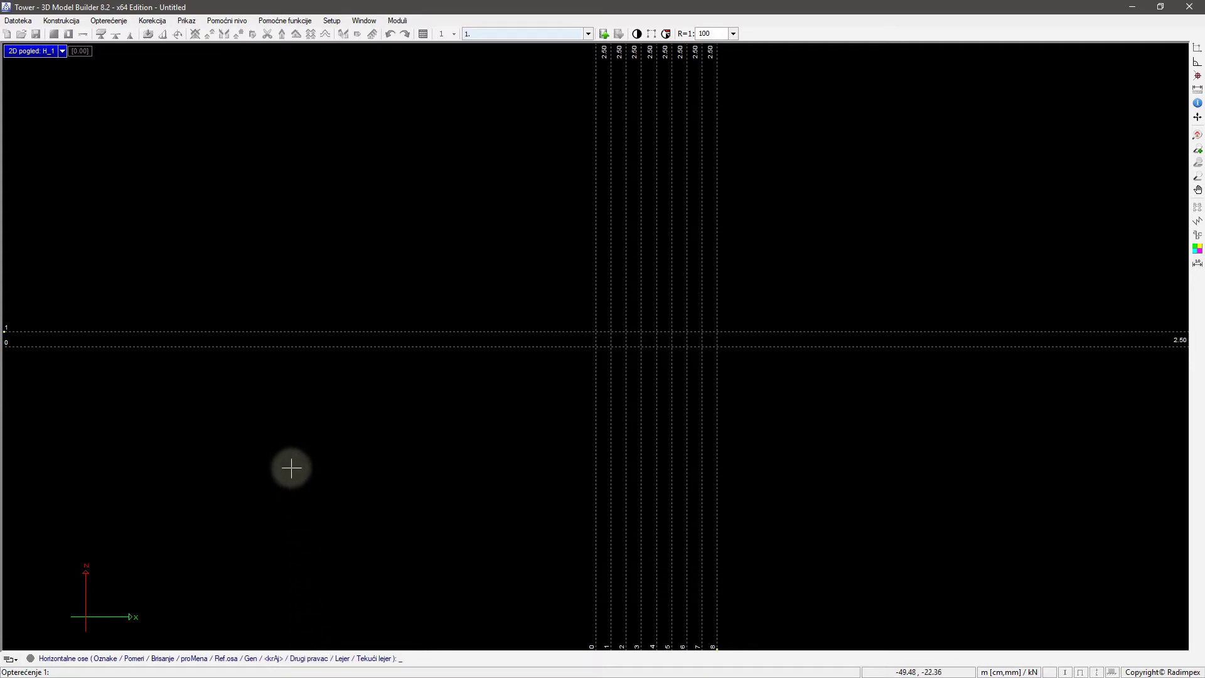
key("ctrl")
middle_click(647, 341, "ctrl")
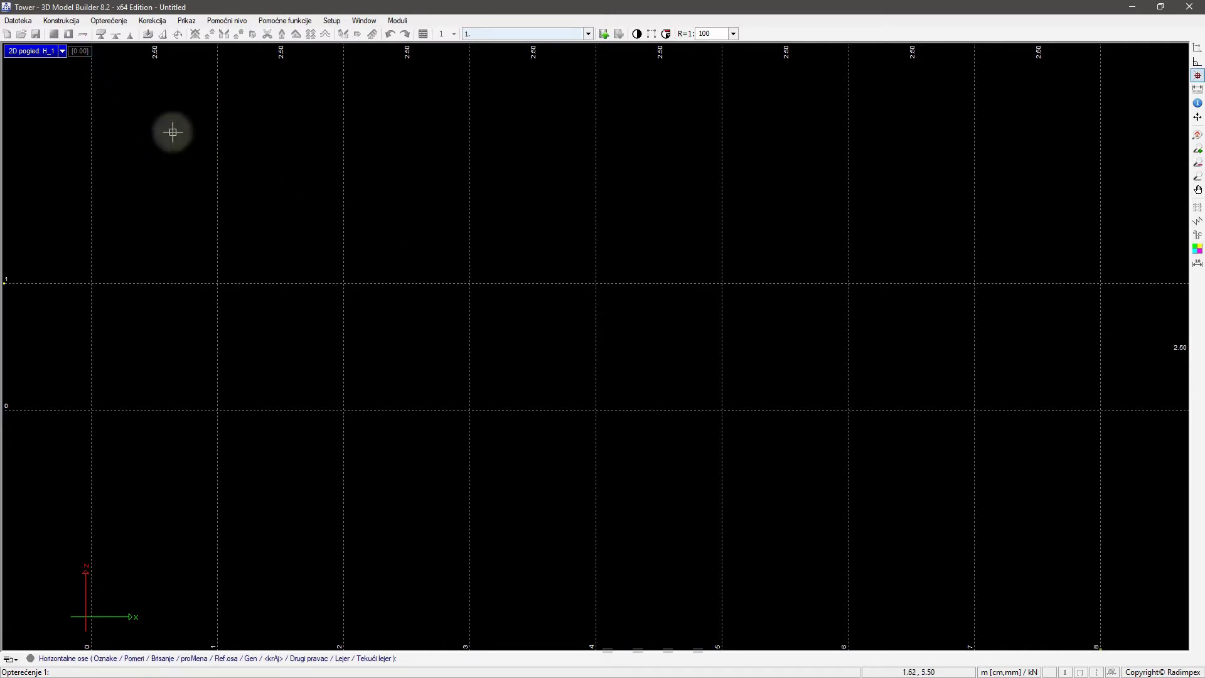
right_click(162, 126)
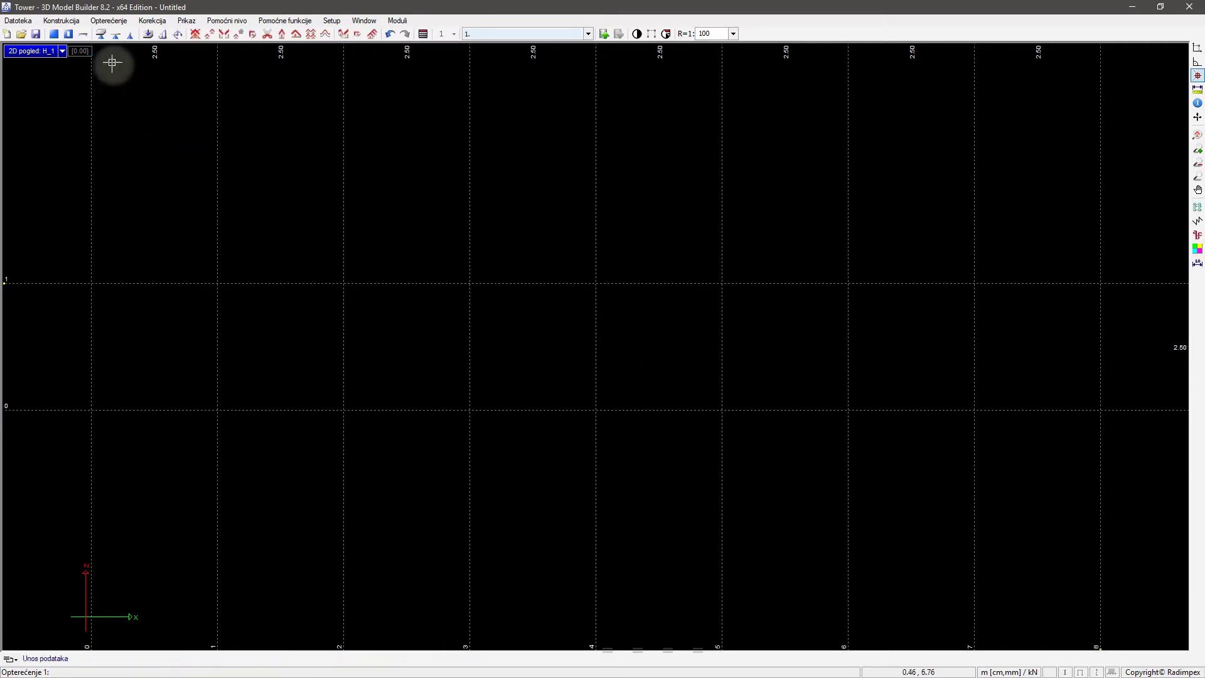
Draw two sloping beams along horizontal axis 0 ends: from vertical axis 0 up to the crossing of axes 4 and 1, and down to axis 8.
left_click(88, 36)
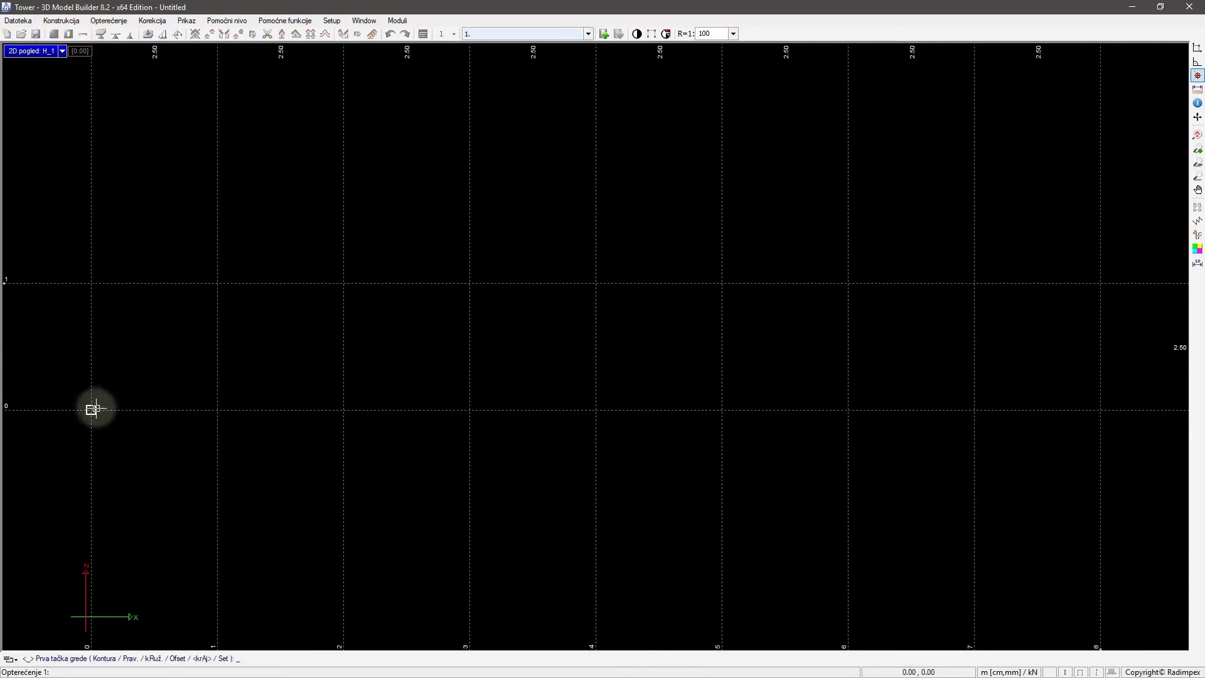
left_click(91, 409)
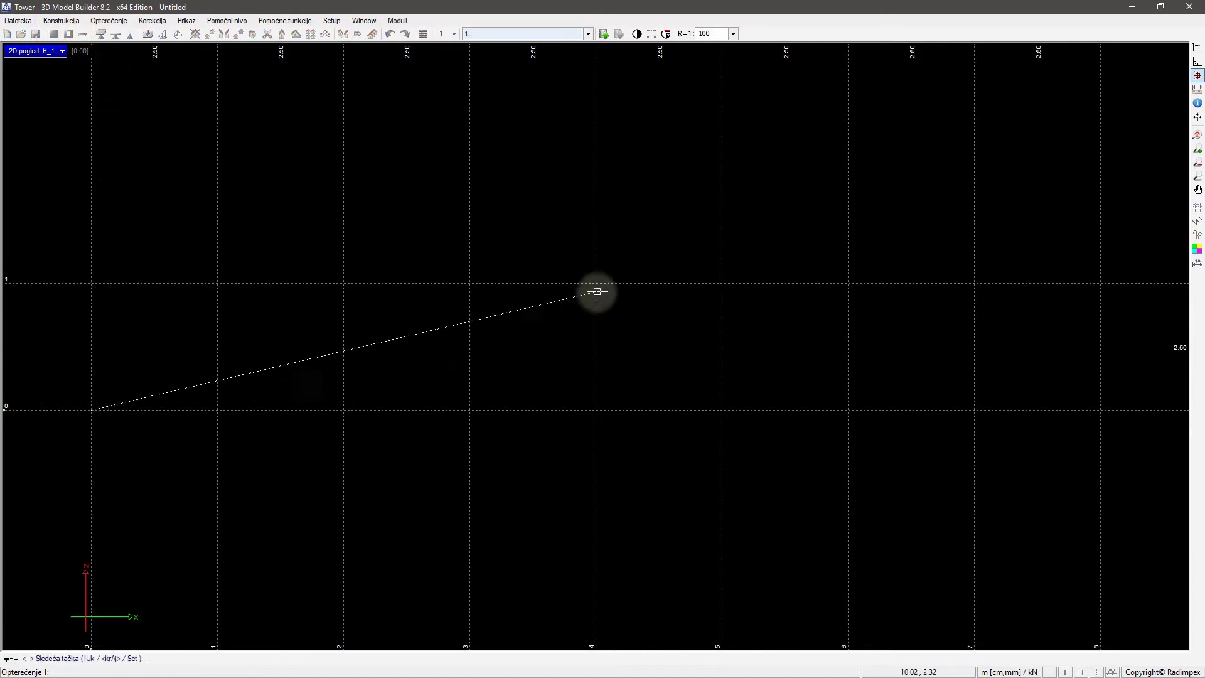
left_click(596, 284)
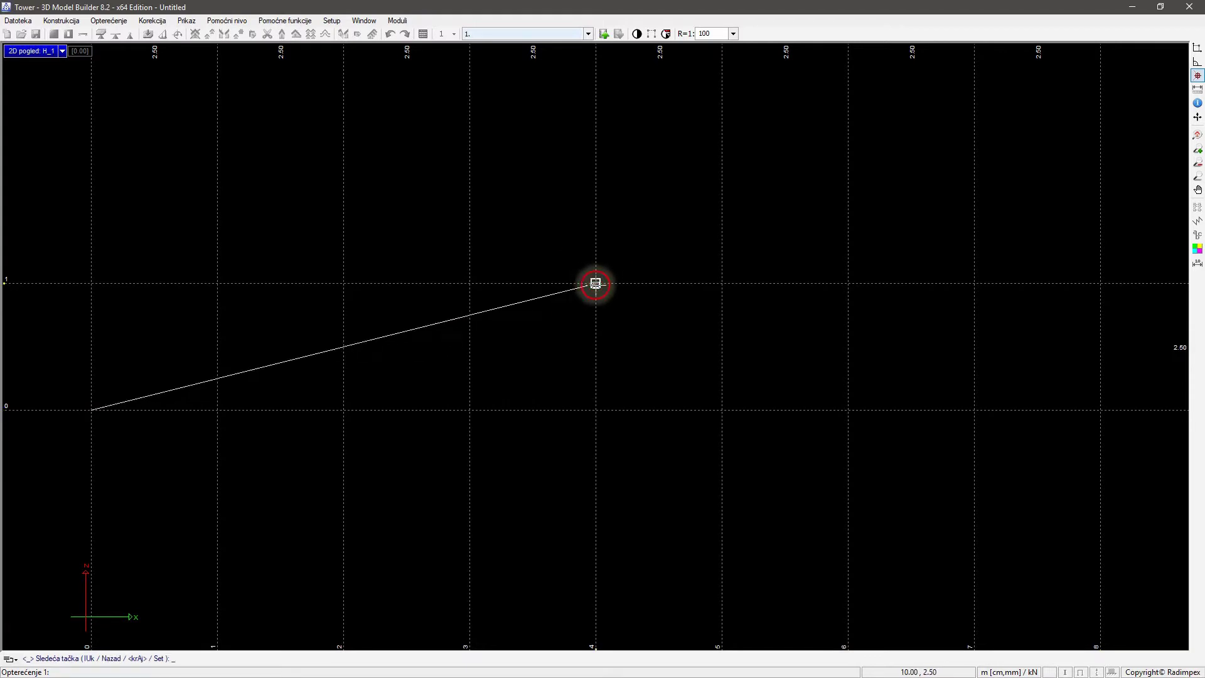
left_click(1099, 410)
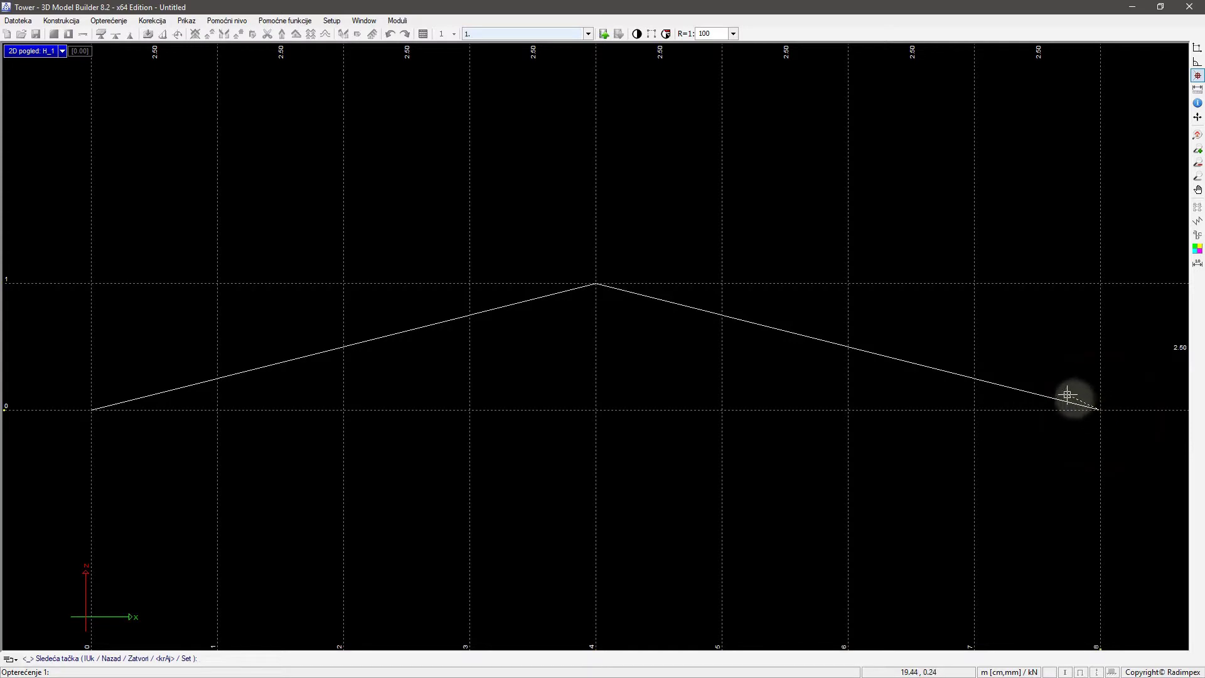
right_click(1046, 383)
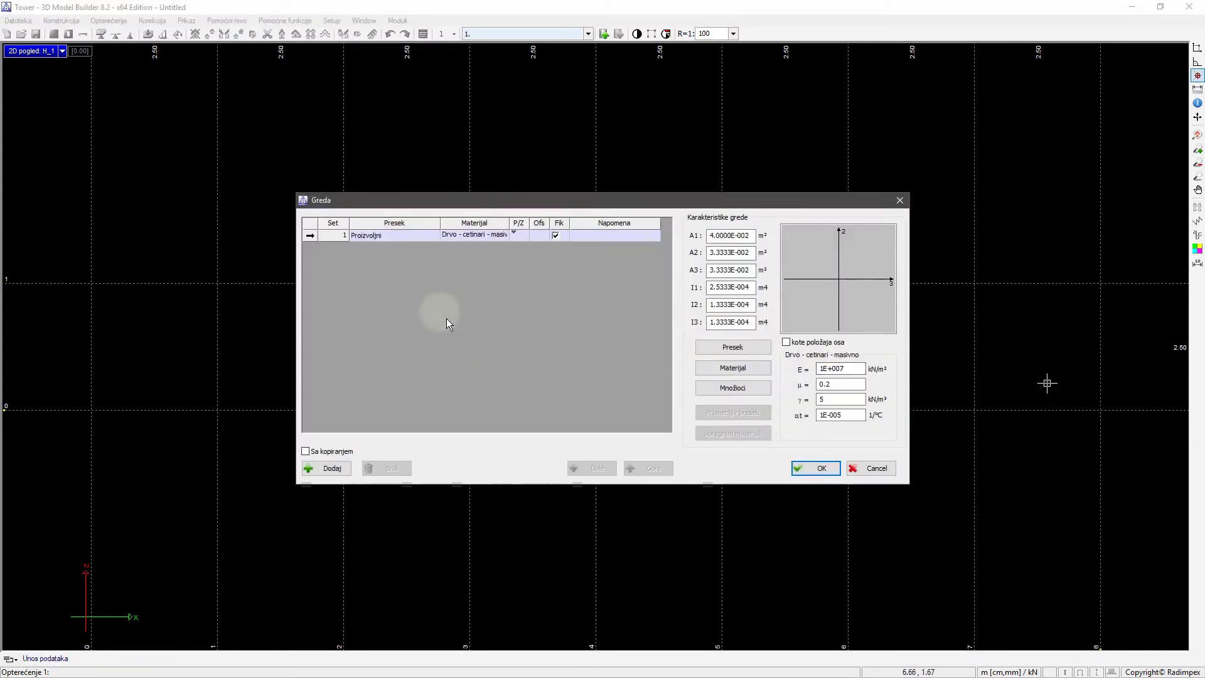
Assign the material Drvo - cetinari - masivno to beam set 1.
left_click(746, 369)
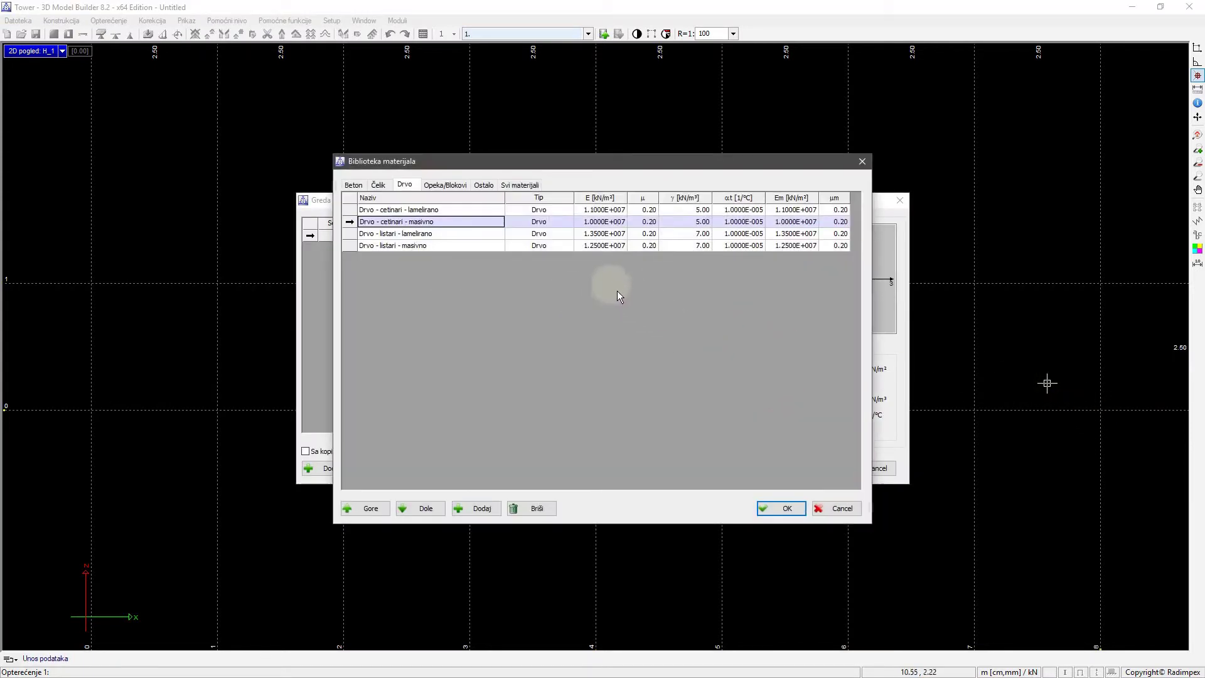
left_click(607, 224)
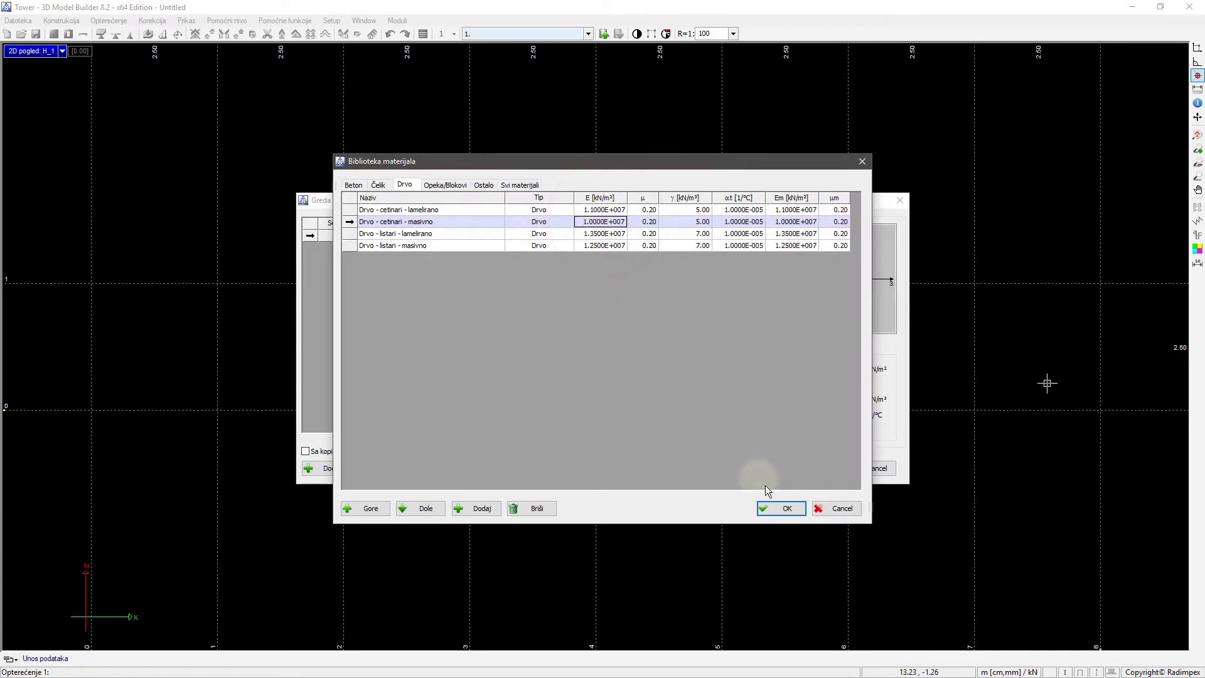
left_click(778, 505)
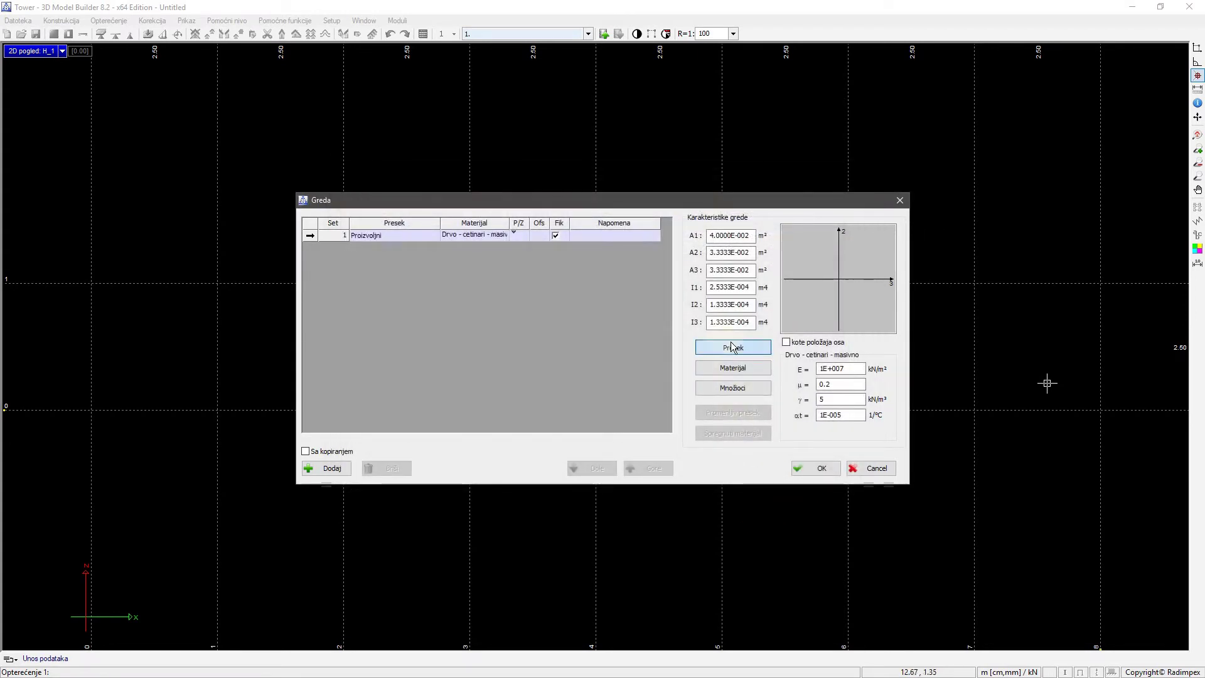
Give beam set 1 a rectangular section with b = 12 cm and d = 22 cm, and accept the beam properties.
left_click(732, 347)
left_click_drag(744, 187, 720, 190)
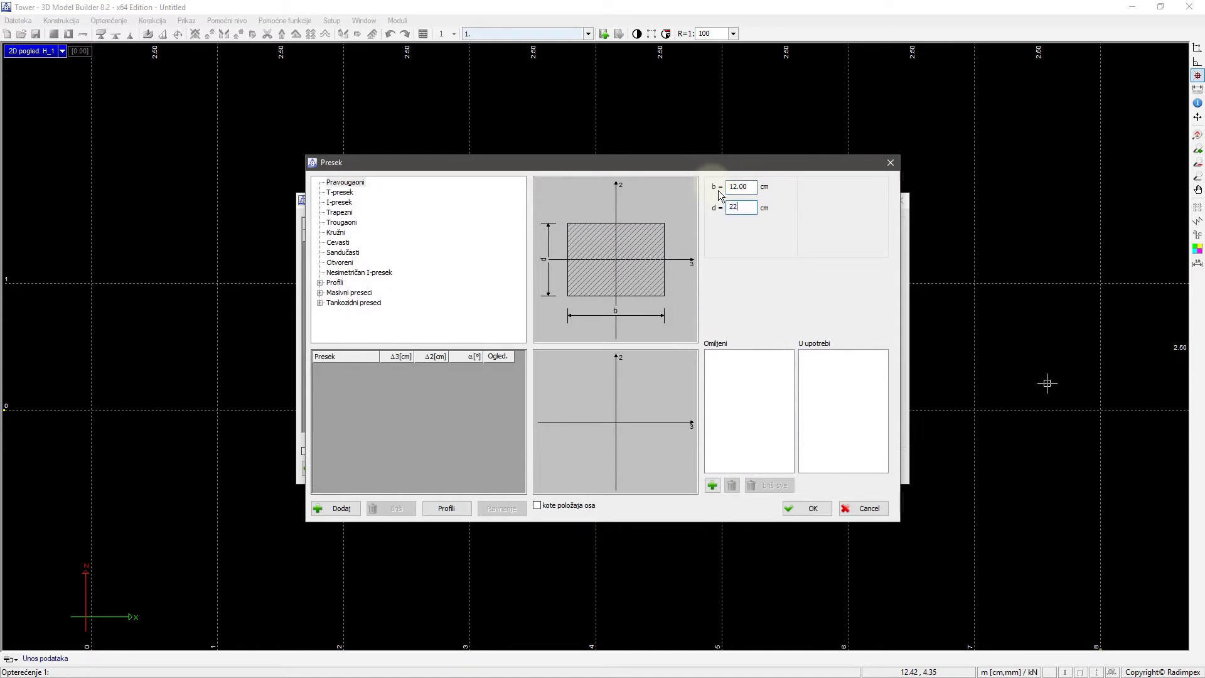
key("Tab")
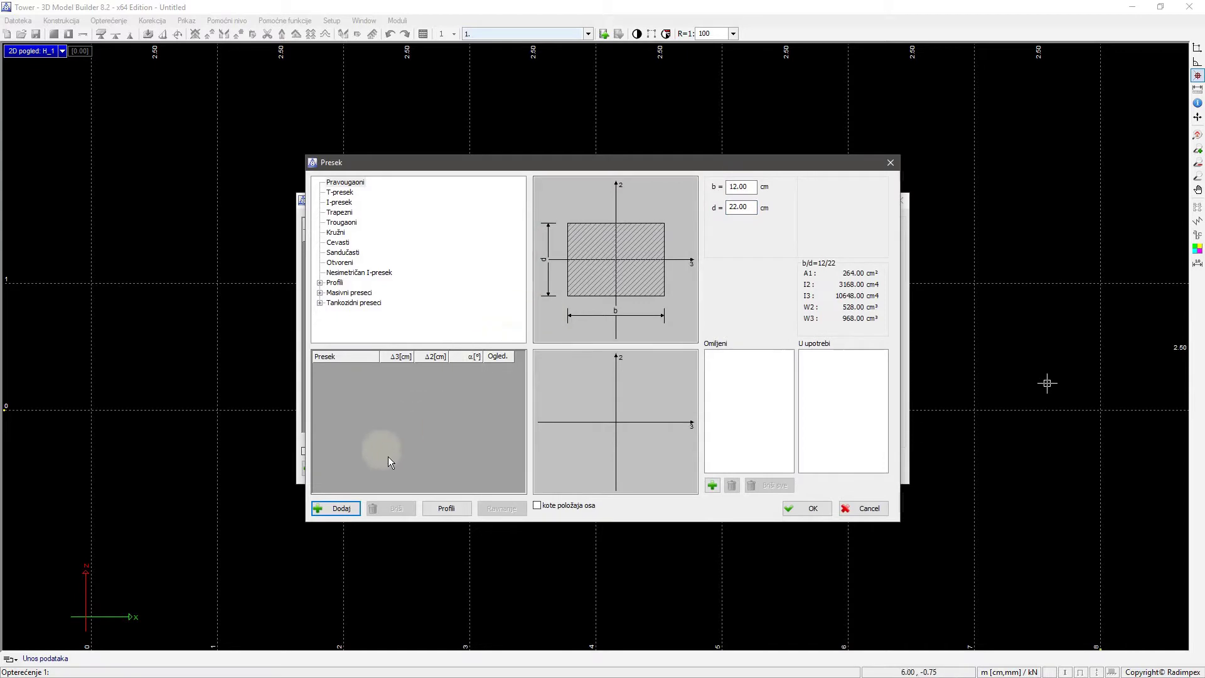
left_click(342, 508)
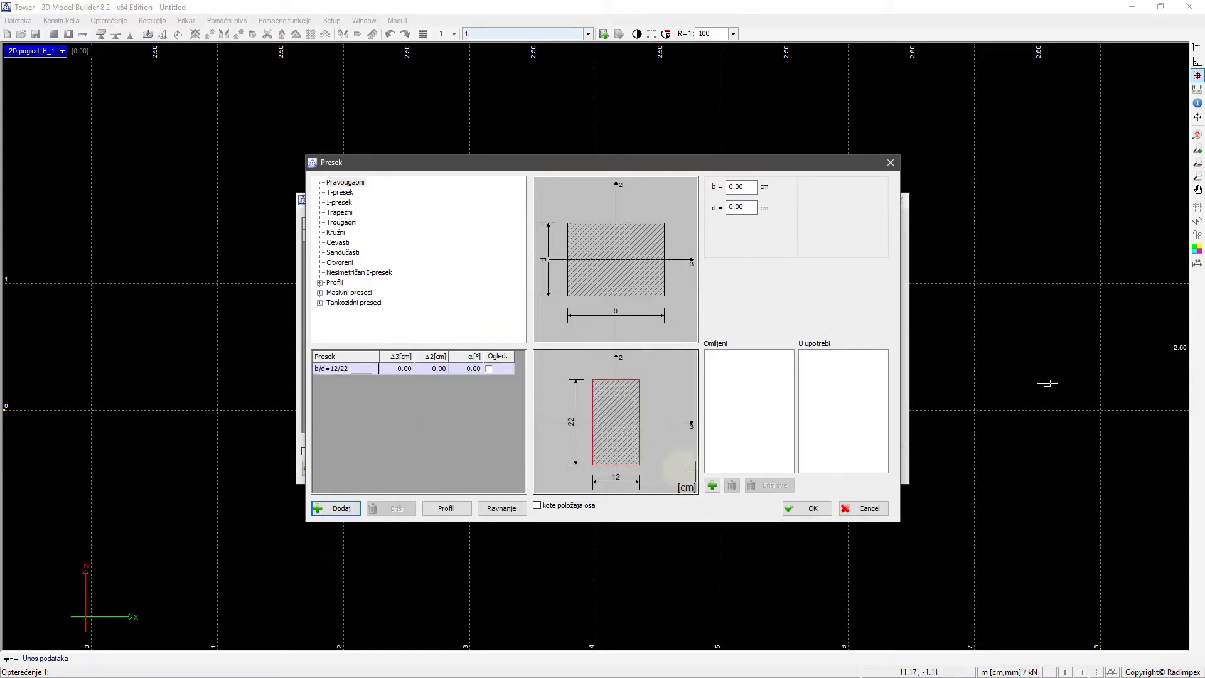
left_click(806, 509)
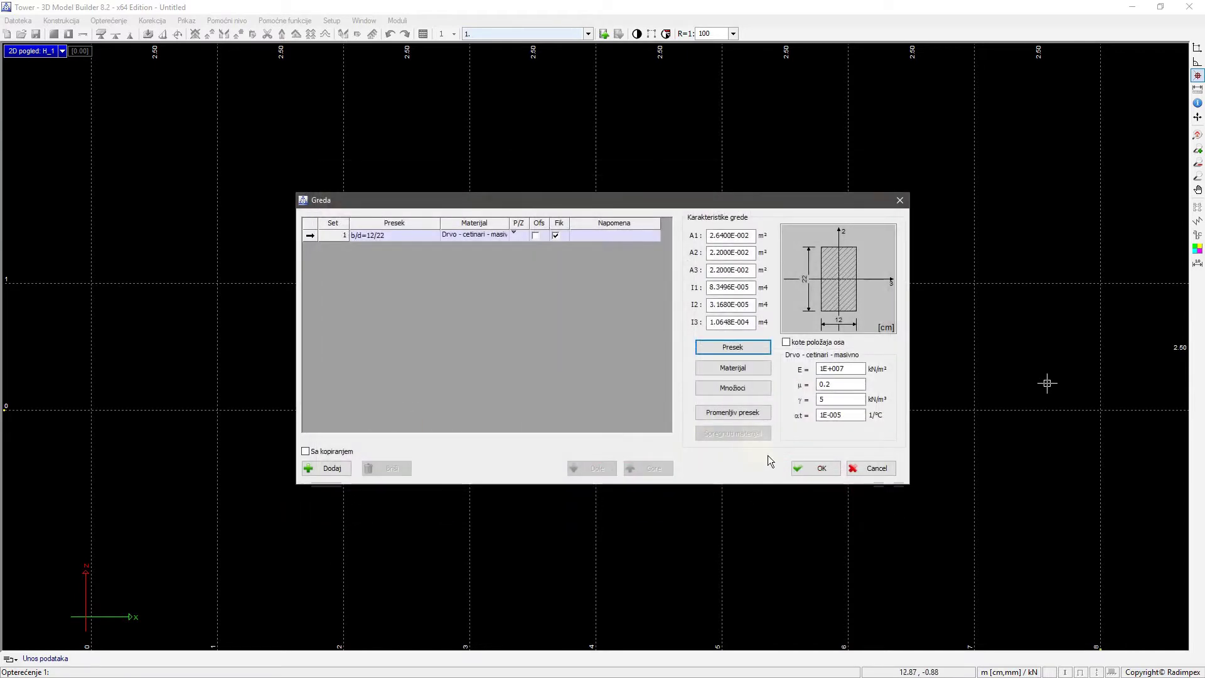
left_click(819, 469)
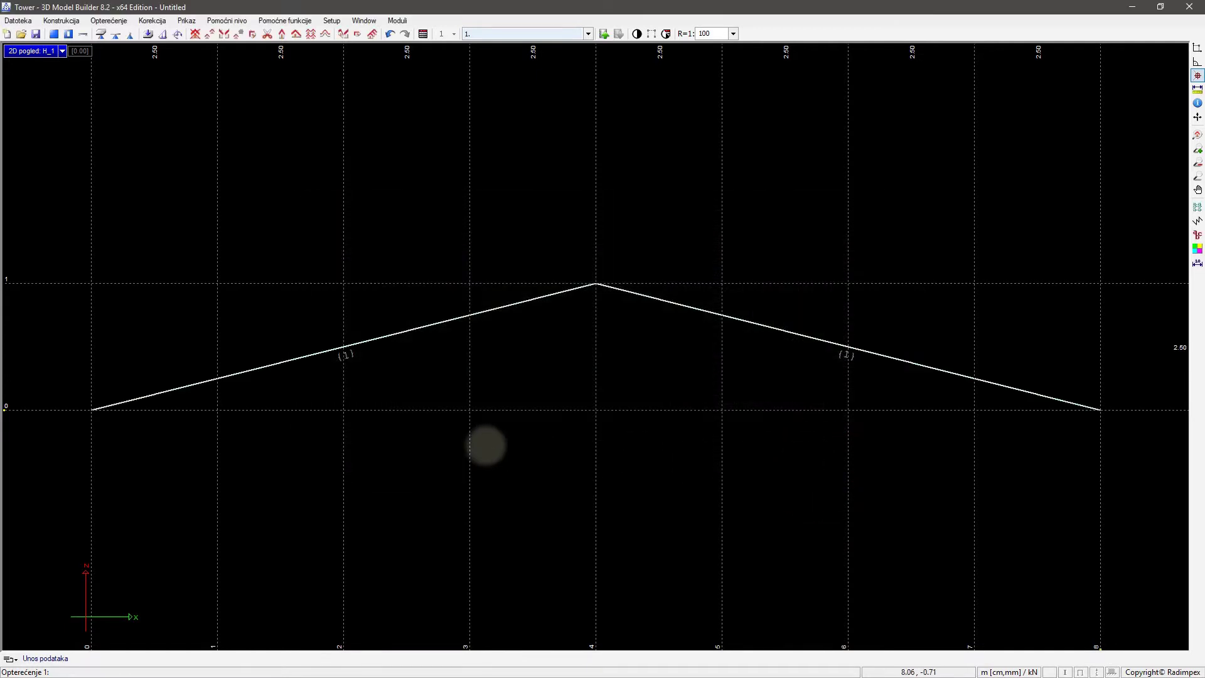
Add beam set 2 with a rectangular section of b = 12 cm and d = 18 cm and make it current.
left_click(223, 657)
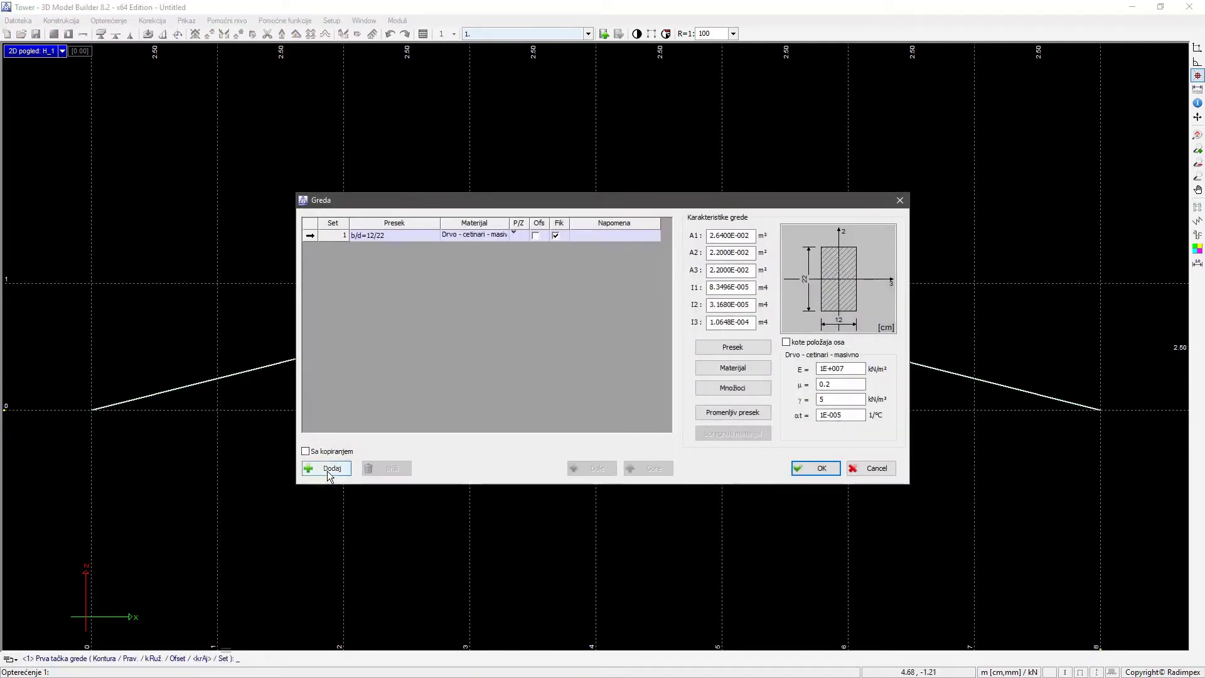
left_click(329, 471)
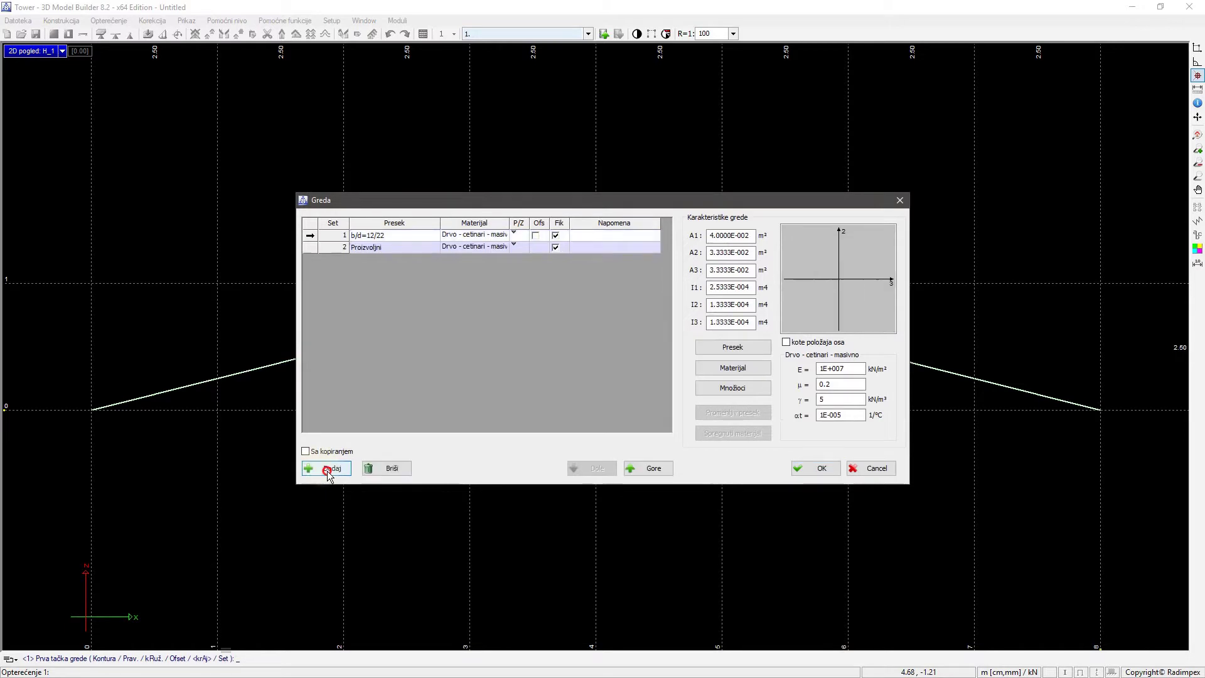
left_click(704, 350)
left_click_drag(746, 189, 724, 188)
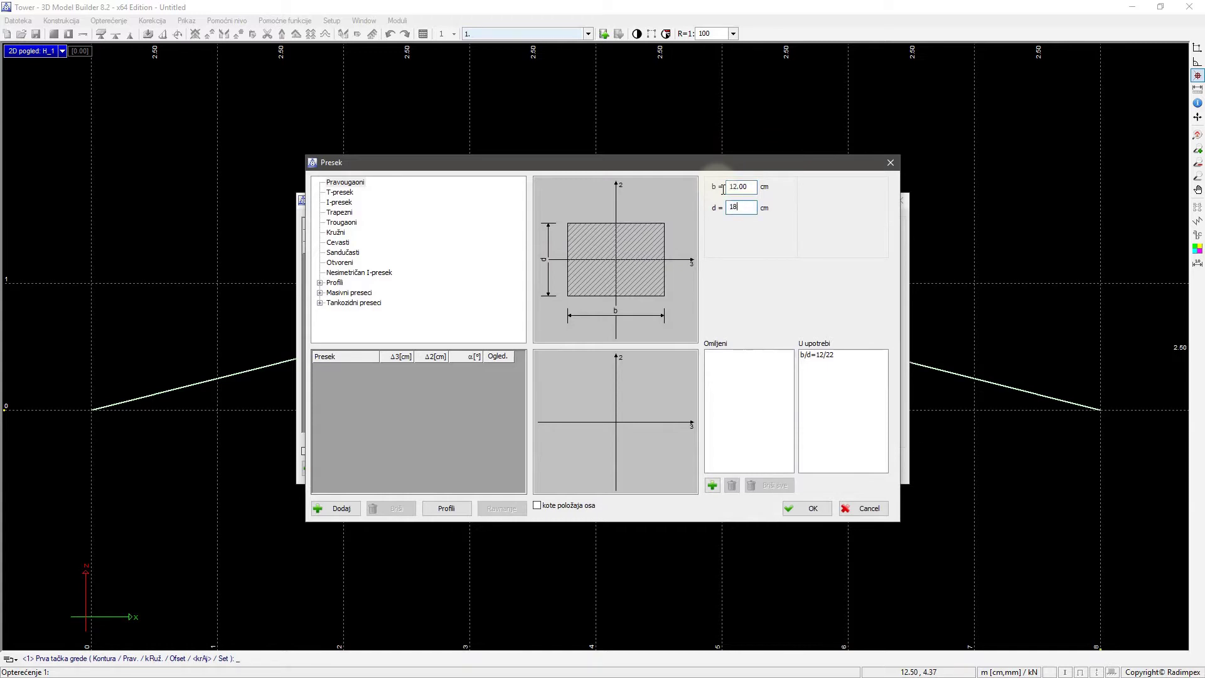
key("Tab")
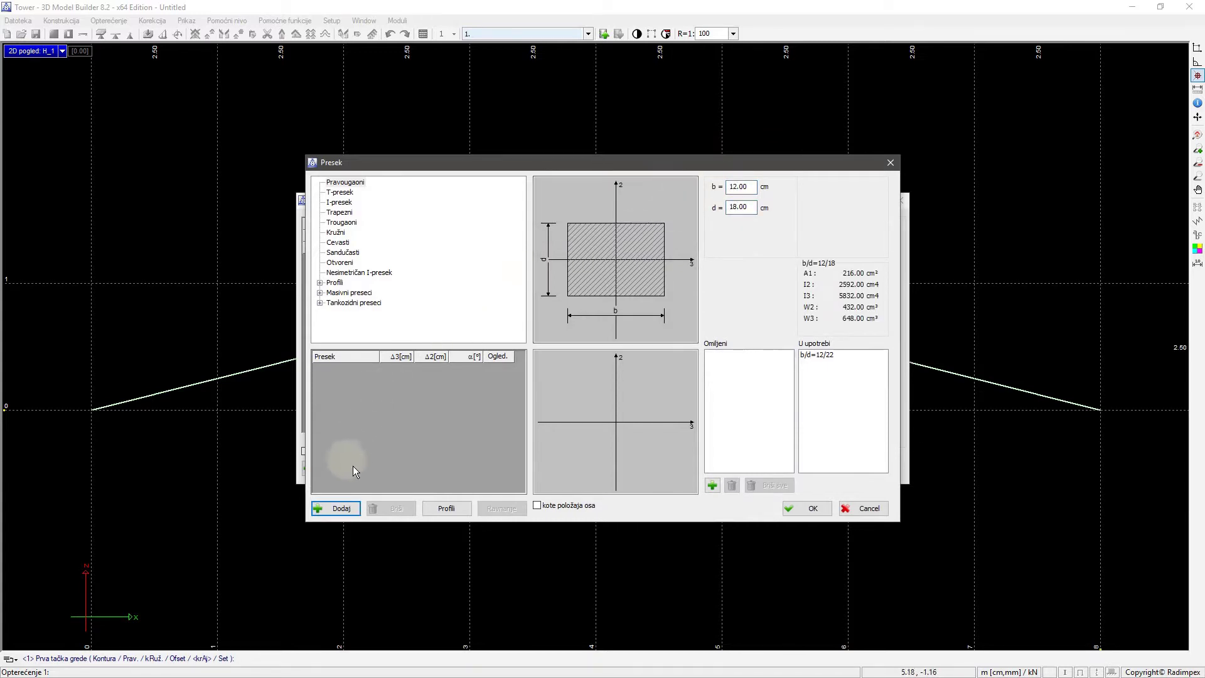
left_click(342, 509)
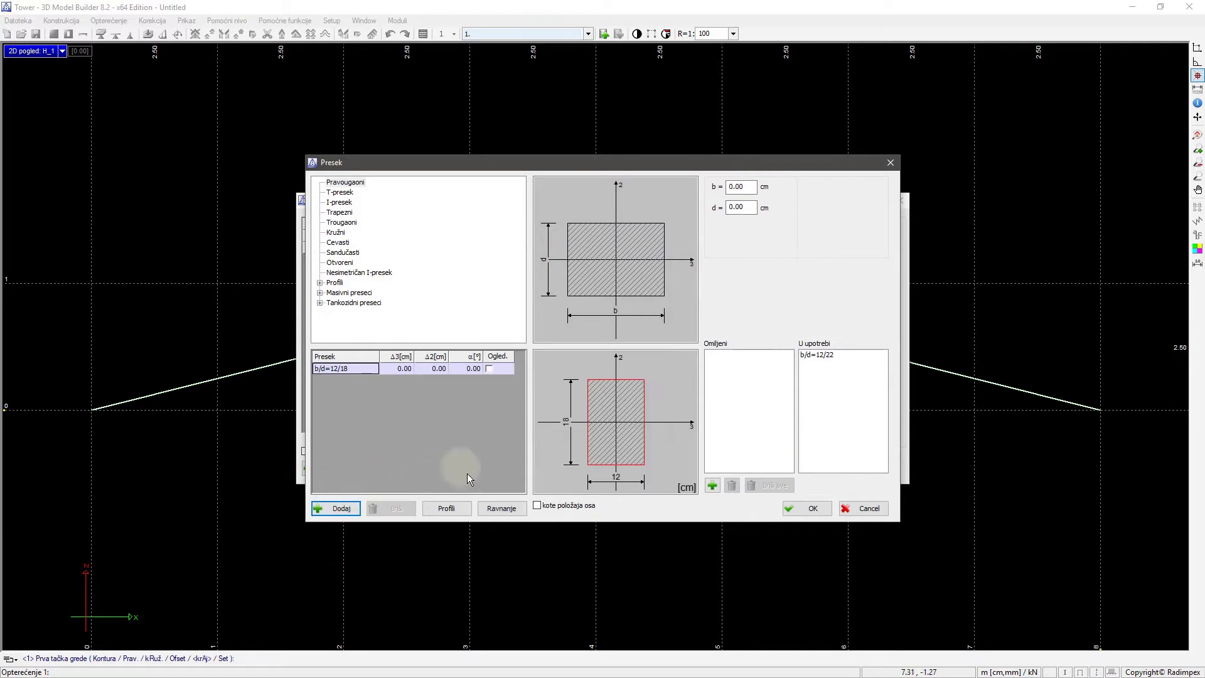
left_click(807, 509)
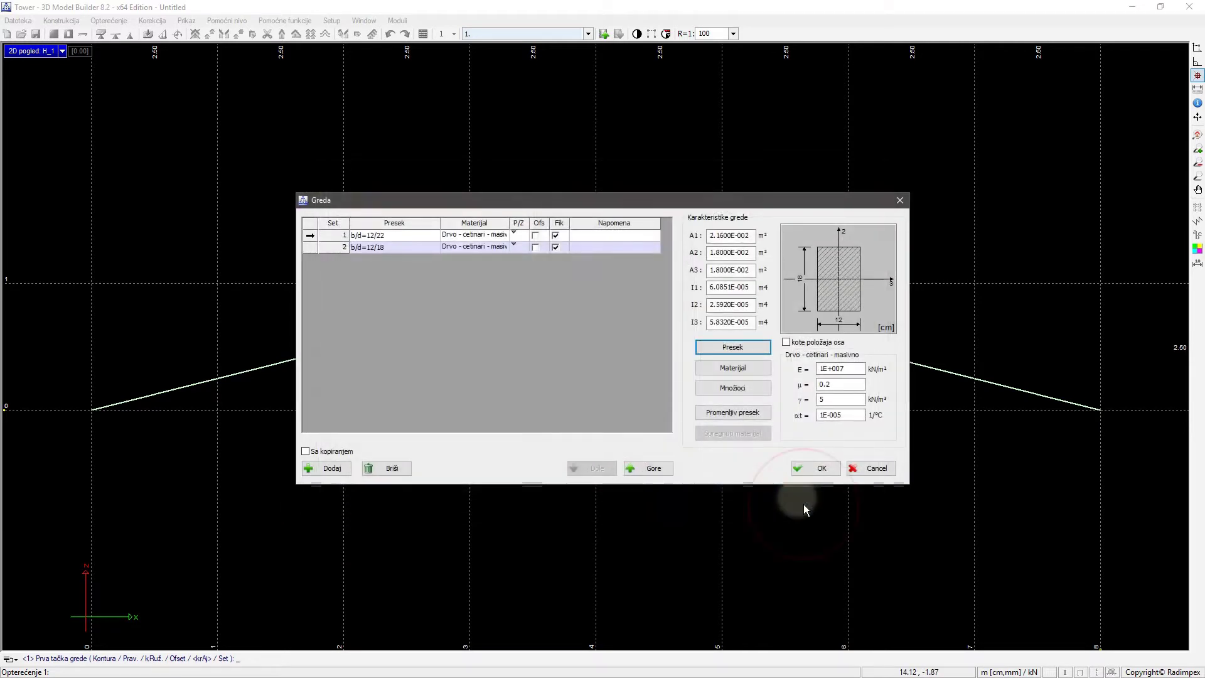
left_click(811, 472)
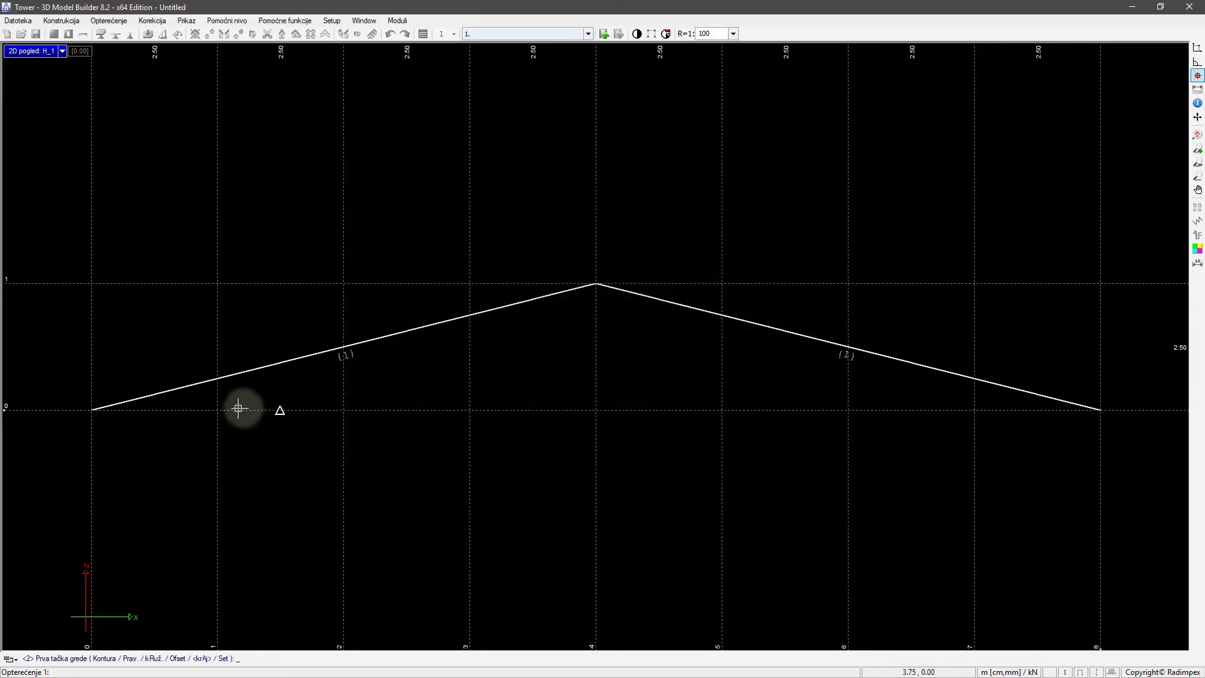
Draw a horizontal set 2 beam along horizontal axis 0 between vertical axes 0 and 8, joining the feet of the sloping beams.
left_click(93, 409)
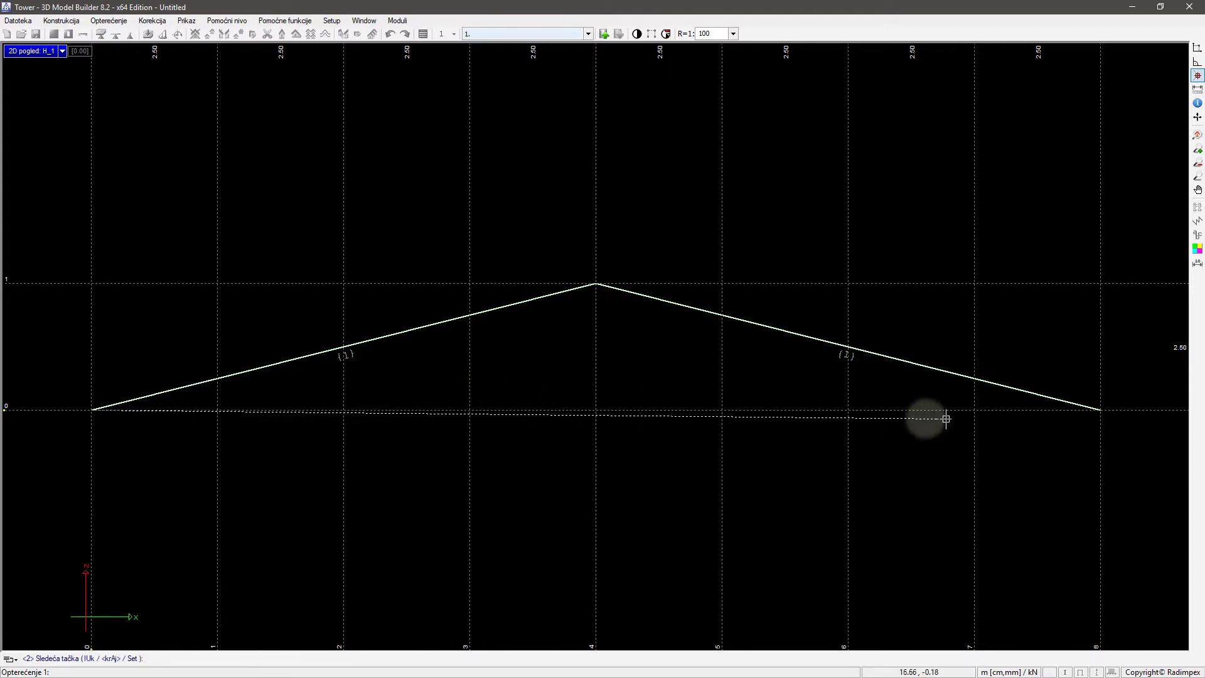
left_click(1100, 409)
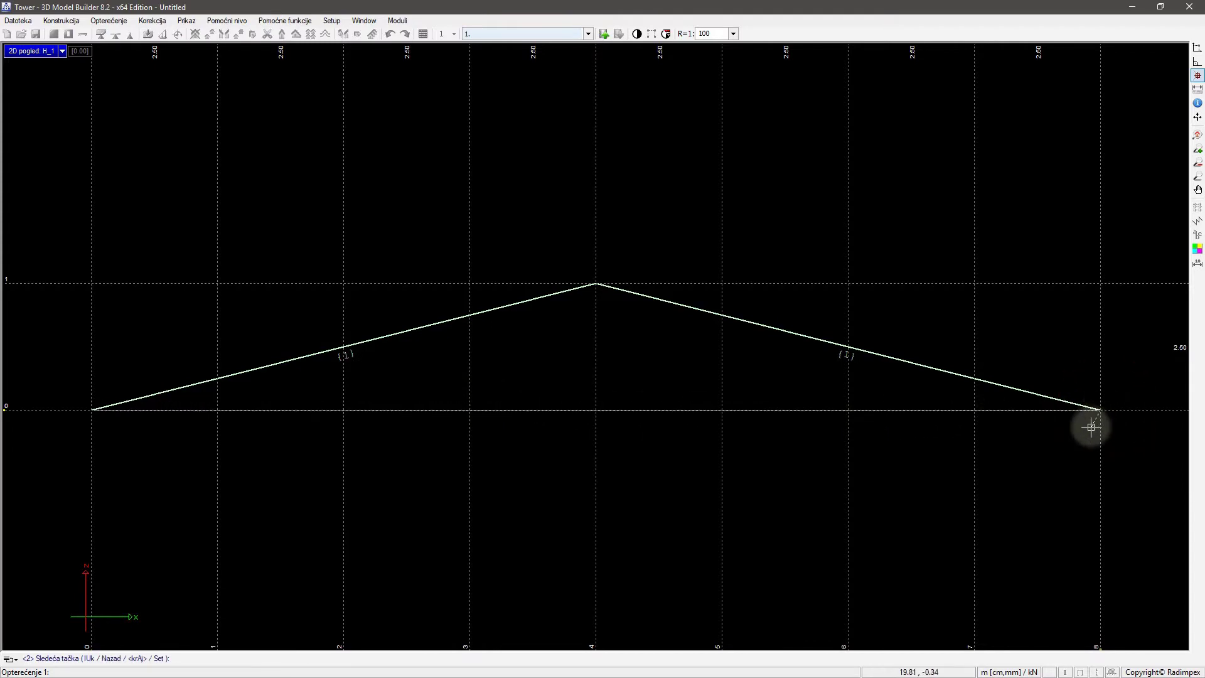
right_click(1091, 427)
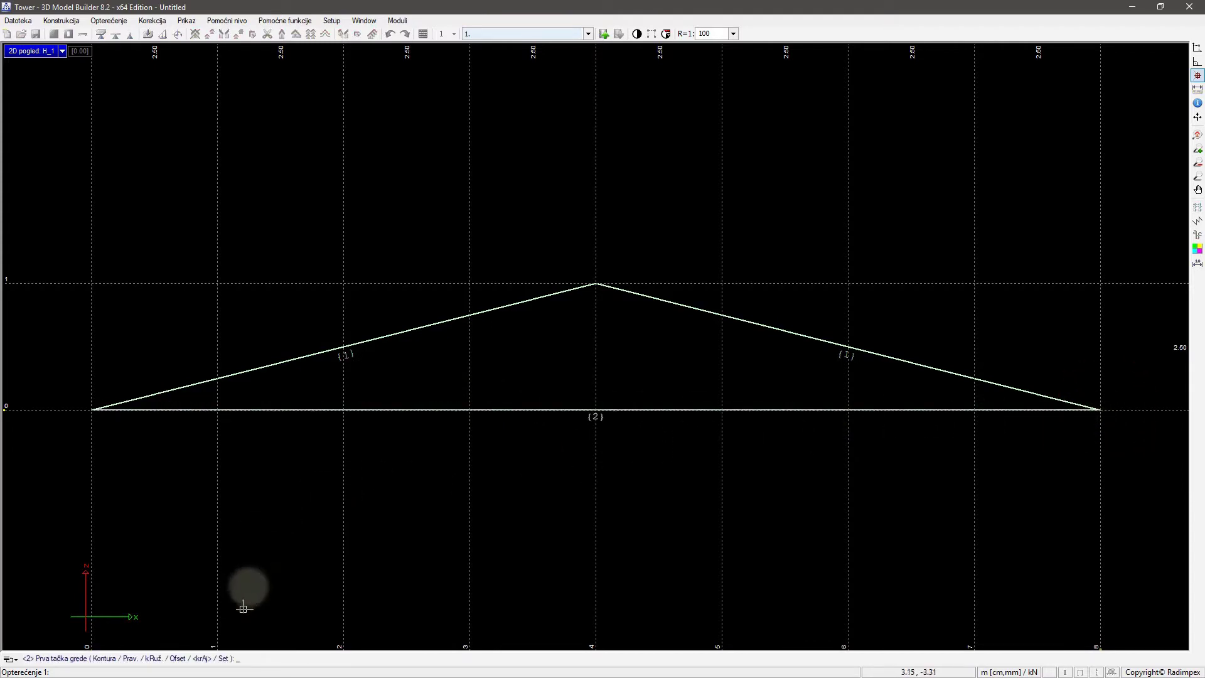
Add beam set 3 with a rectangular section of b = 12 cm and d = 12 cm and make it current.
left_click(223, 658)
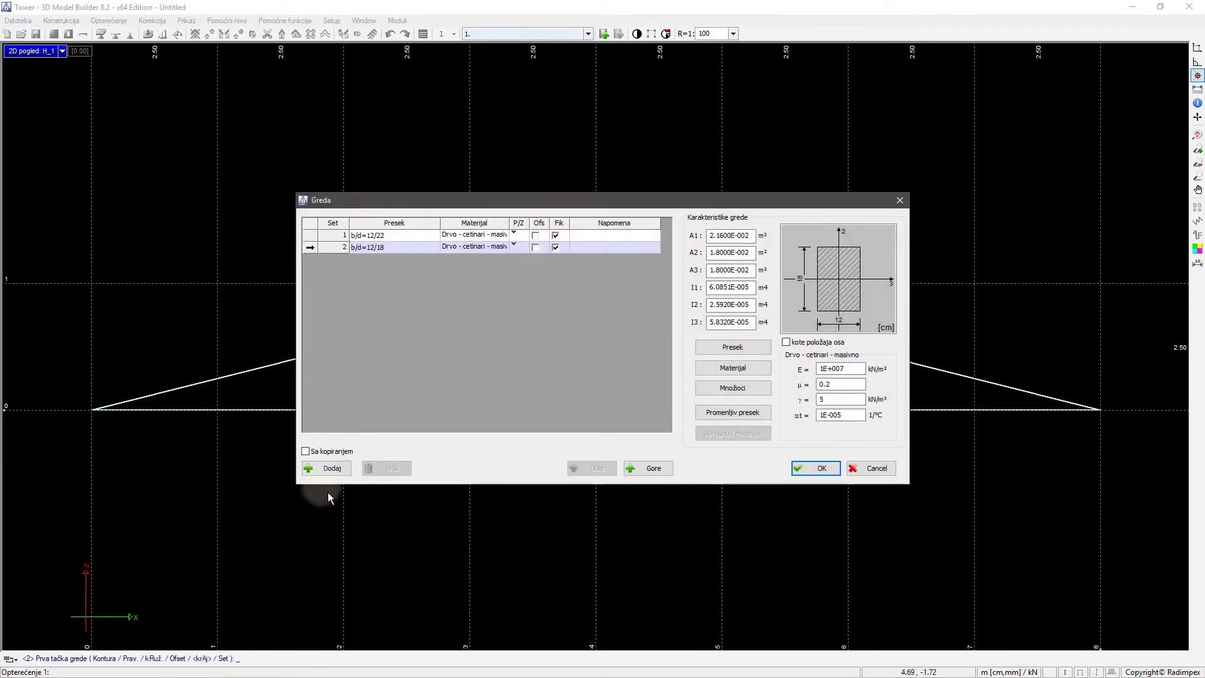
left_click(324, 469)
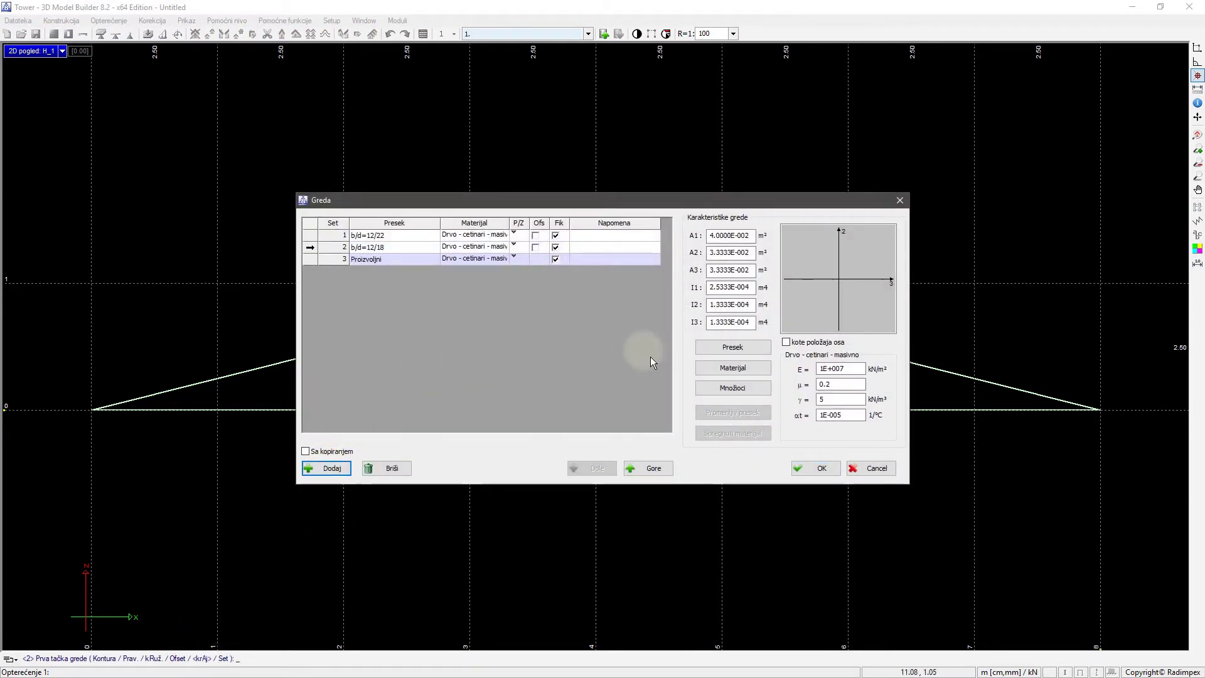
left_click(732, 347)
left_click(748, 185)
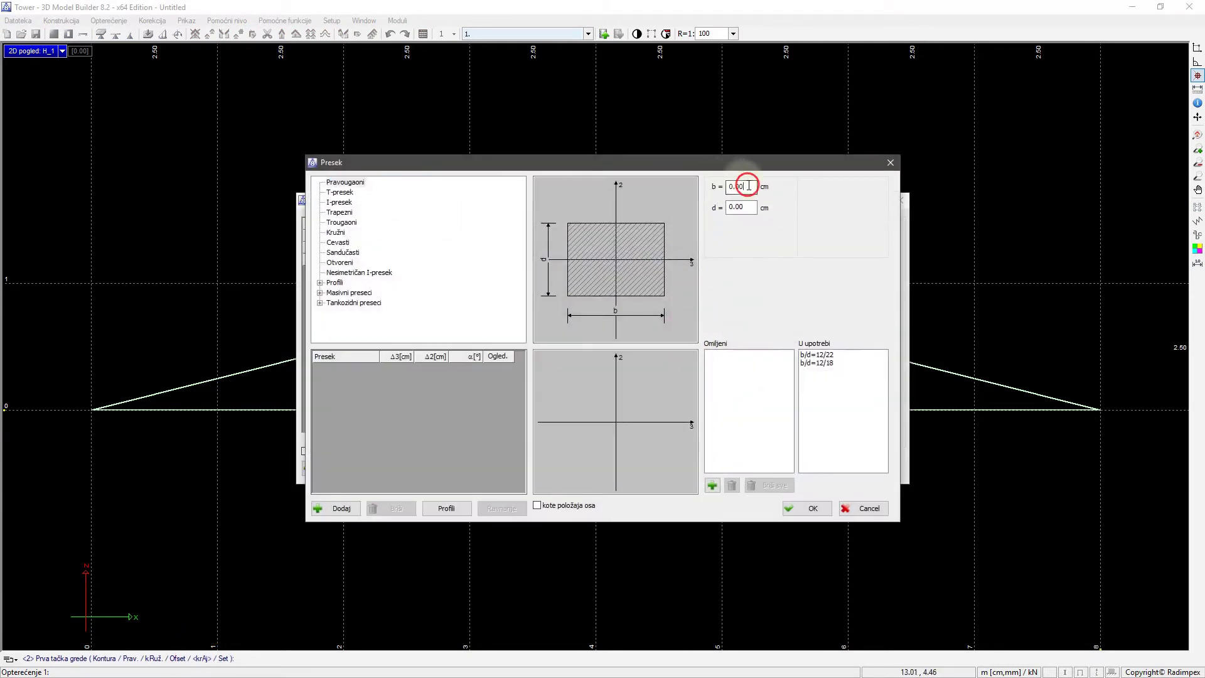
double_click(748, 186)
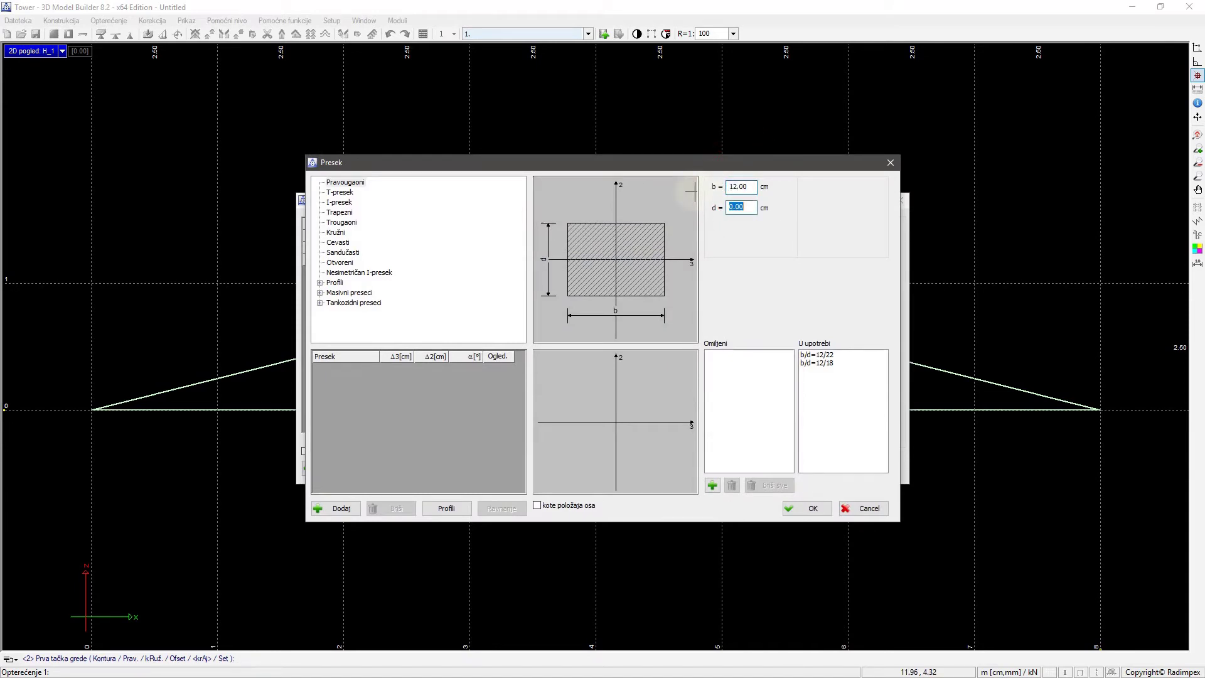
key("Return")
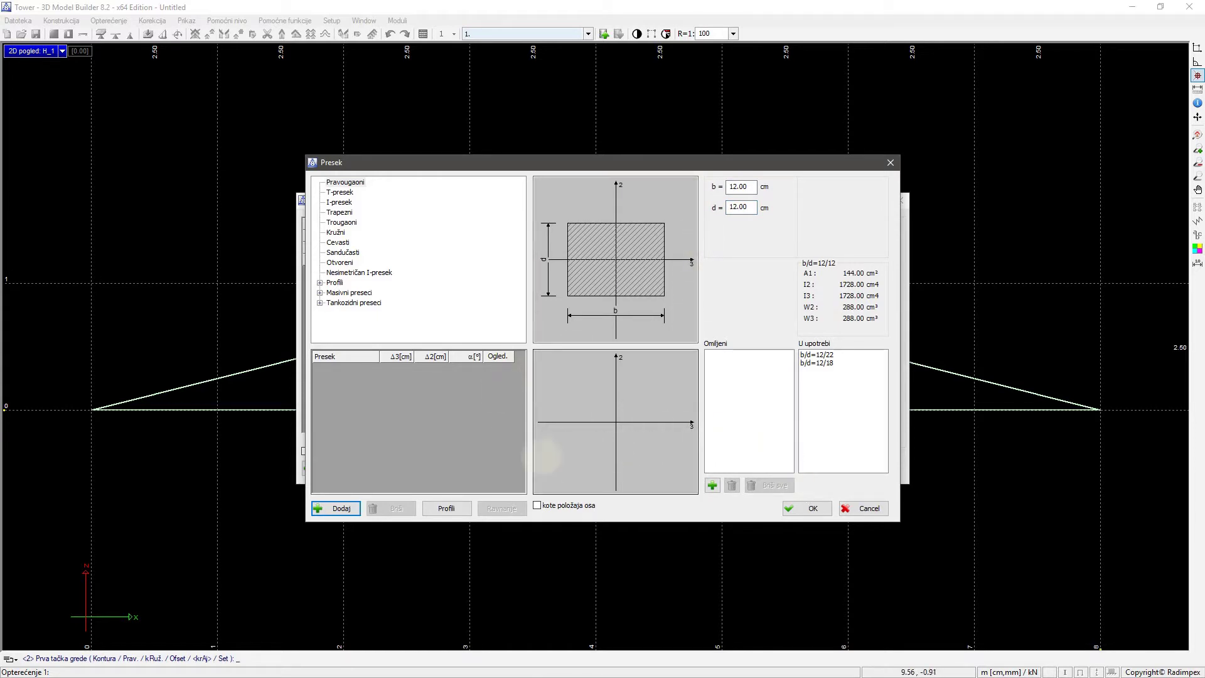
left_click(333, 509)
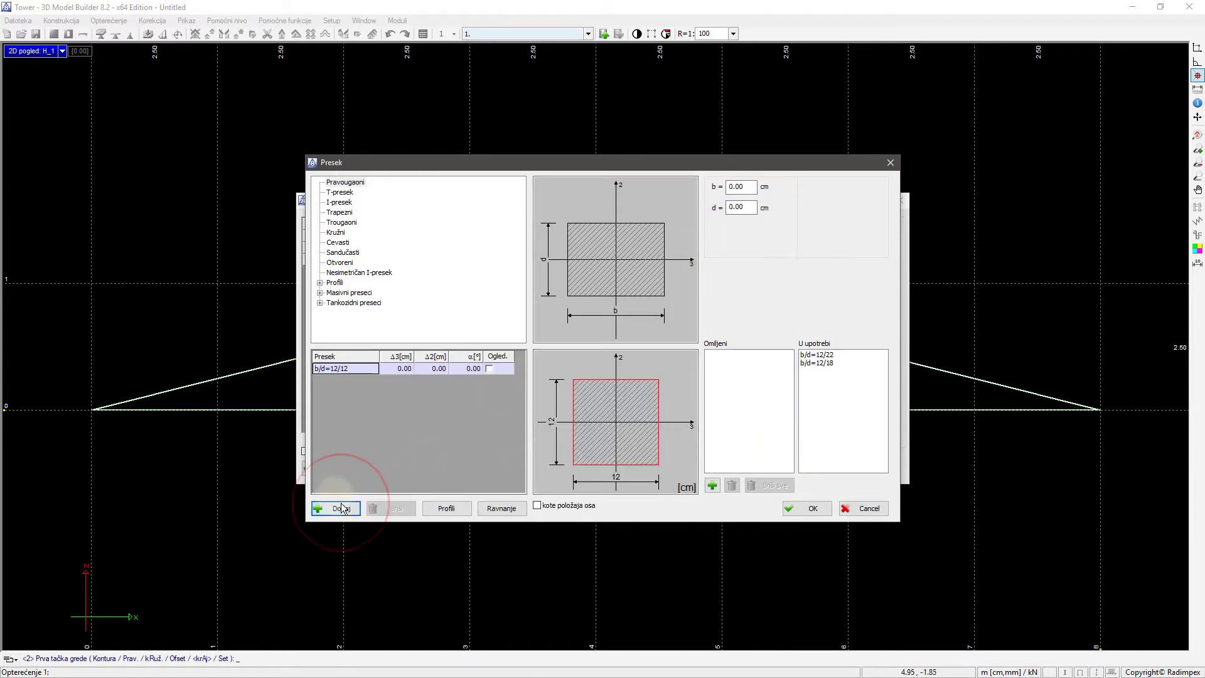
left_click(810, 509)
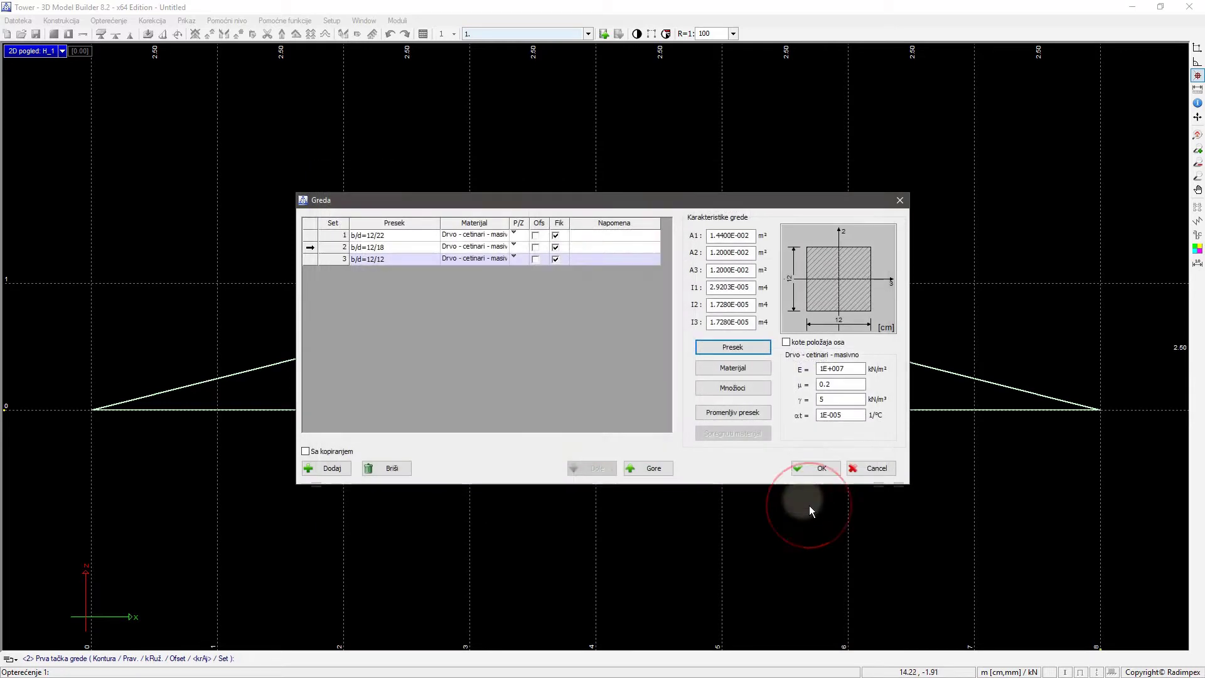
left_click(803, 468)
Draw vertical set 3 beams on vertical axes 1 and 2, from the horizontal beam up to the sloping beam.
left_click(218, 409)
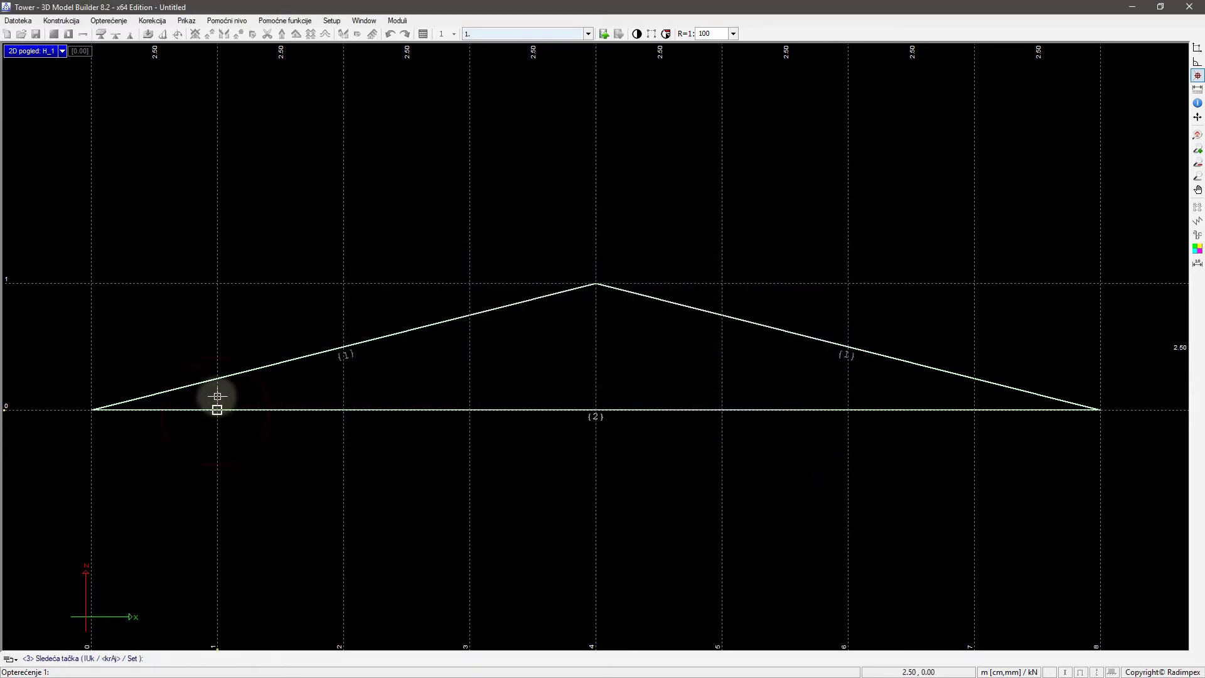
left_click(218, 379)
key("Escape")
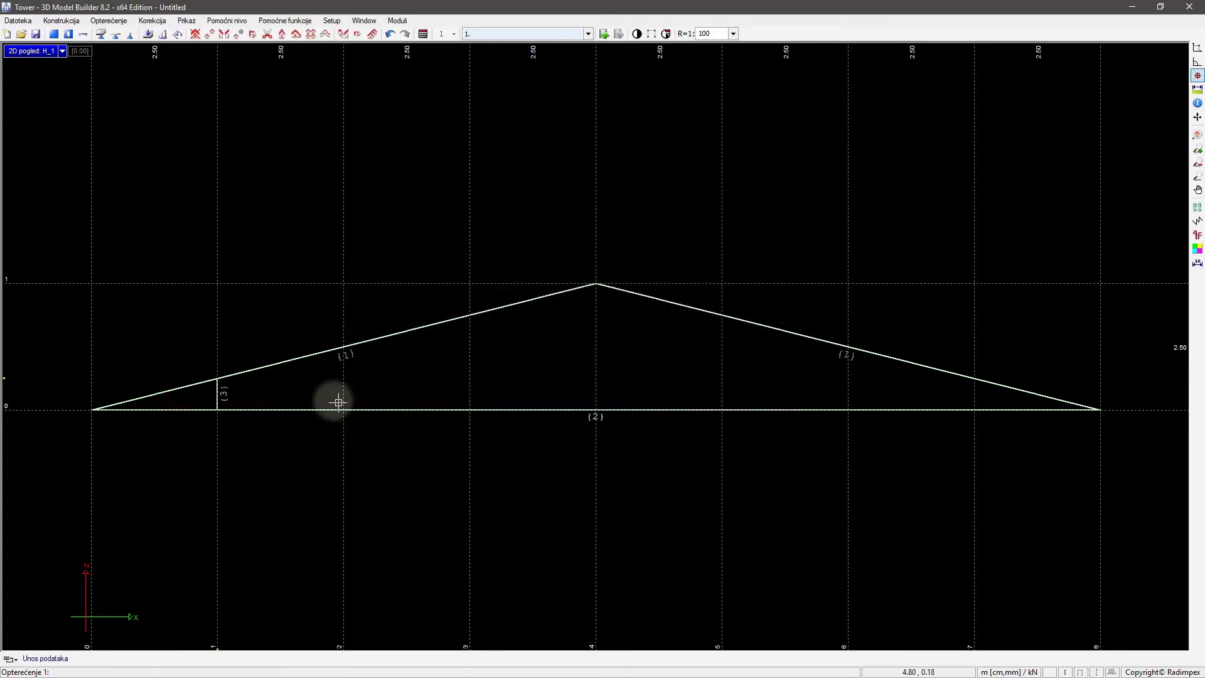
right_click(342, 408)
left_click(343, 409)
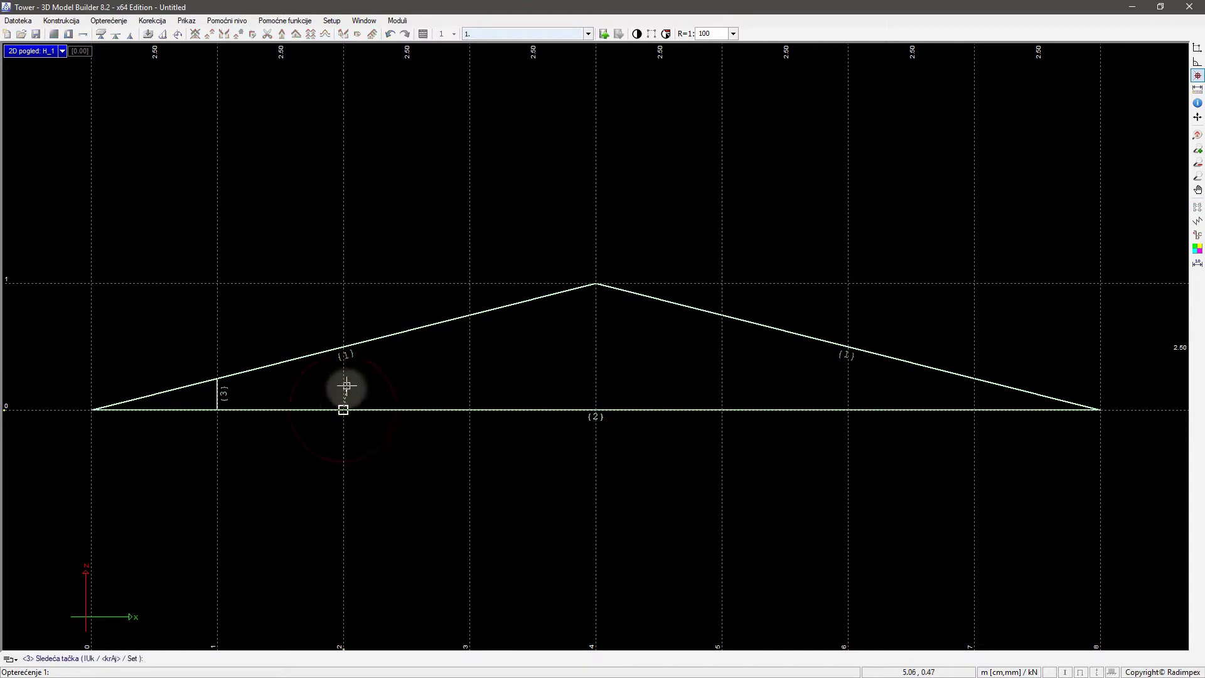
left_click(344, 347)
key("Escape")
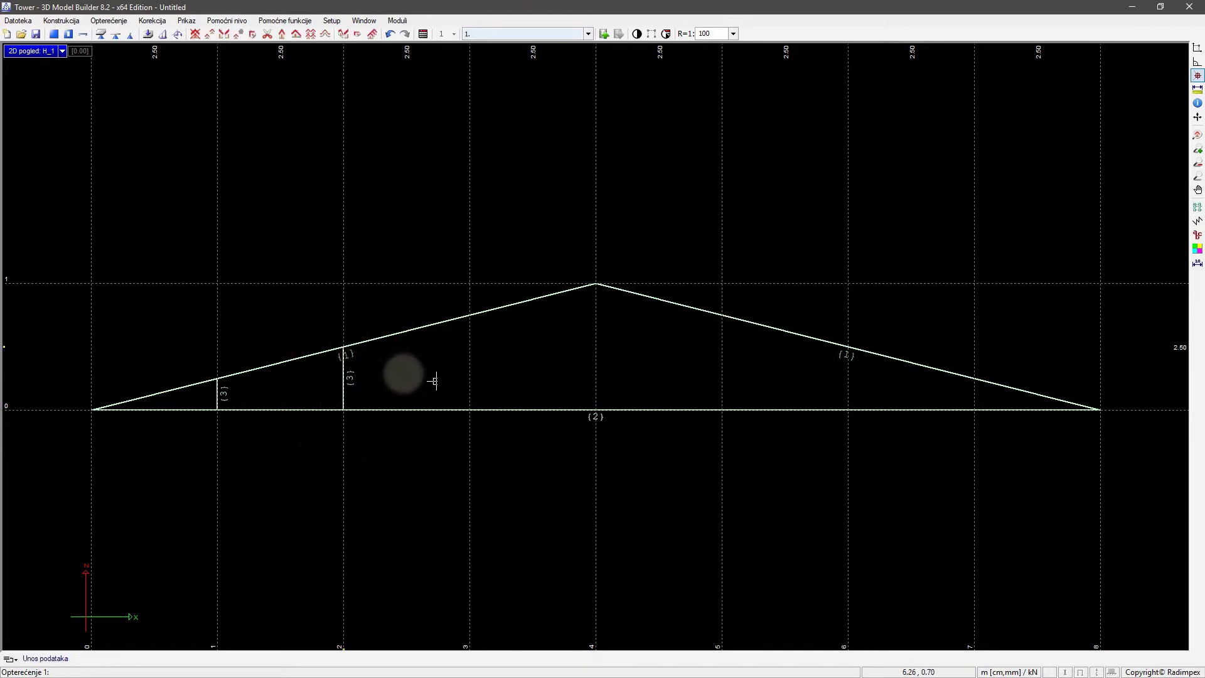
Draw vertical set 3 beams on vertical axes 3 and 4, from the horizontal beam up to the sloping beam and the ridge.
right_click(439, 389)
left_click(469, 409)
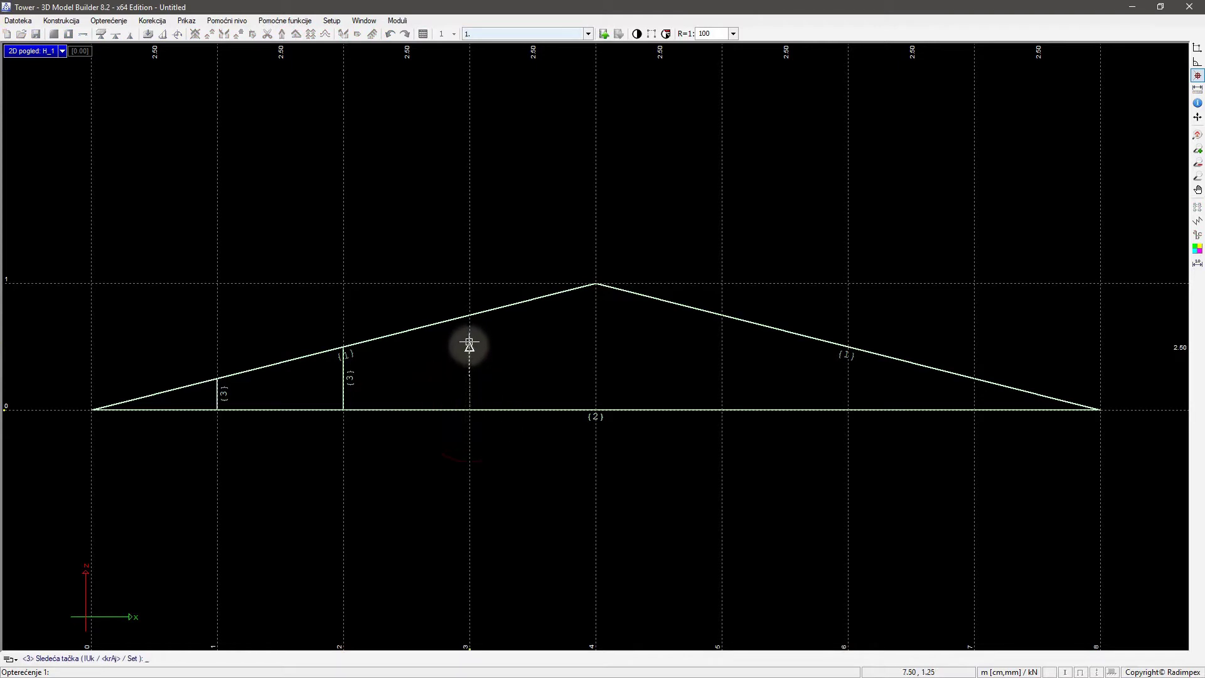
left_click(469, 316)
right_click(525, 338)
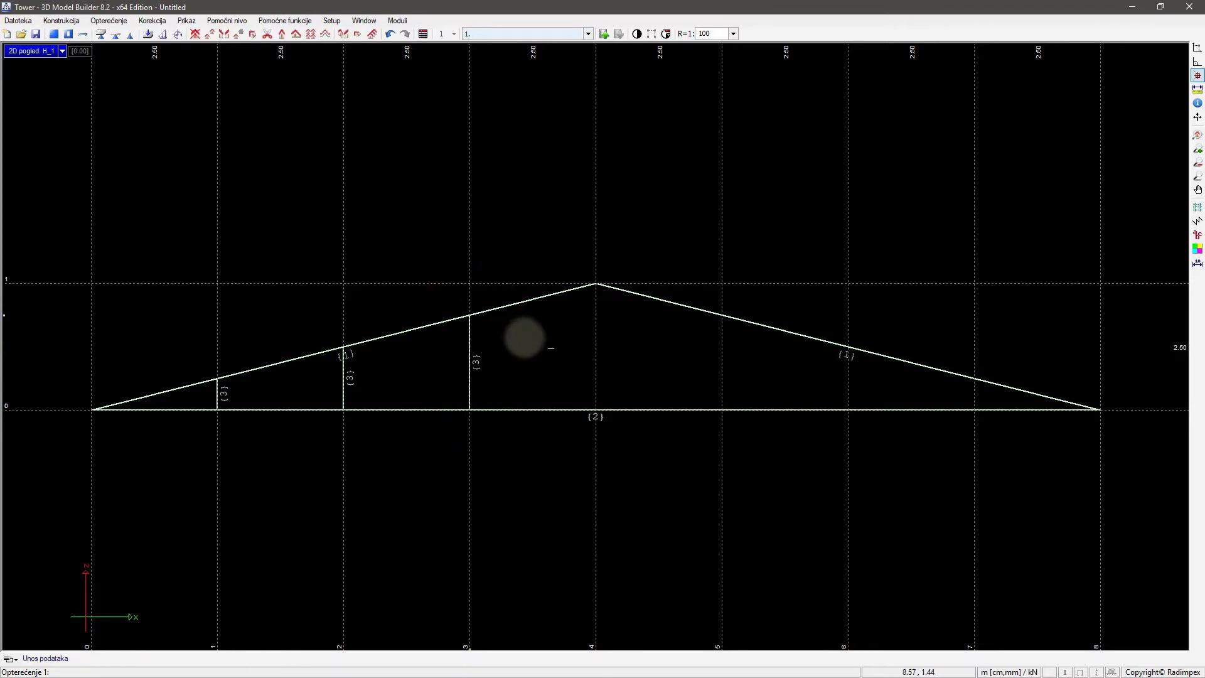
right_click(576, 357)
left_click(595, 410)
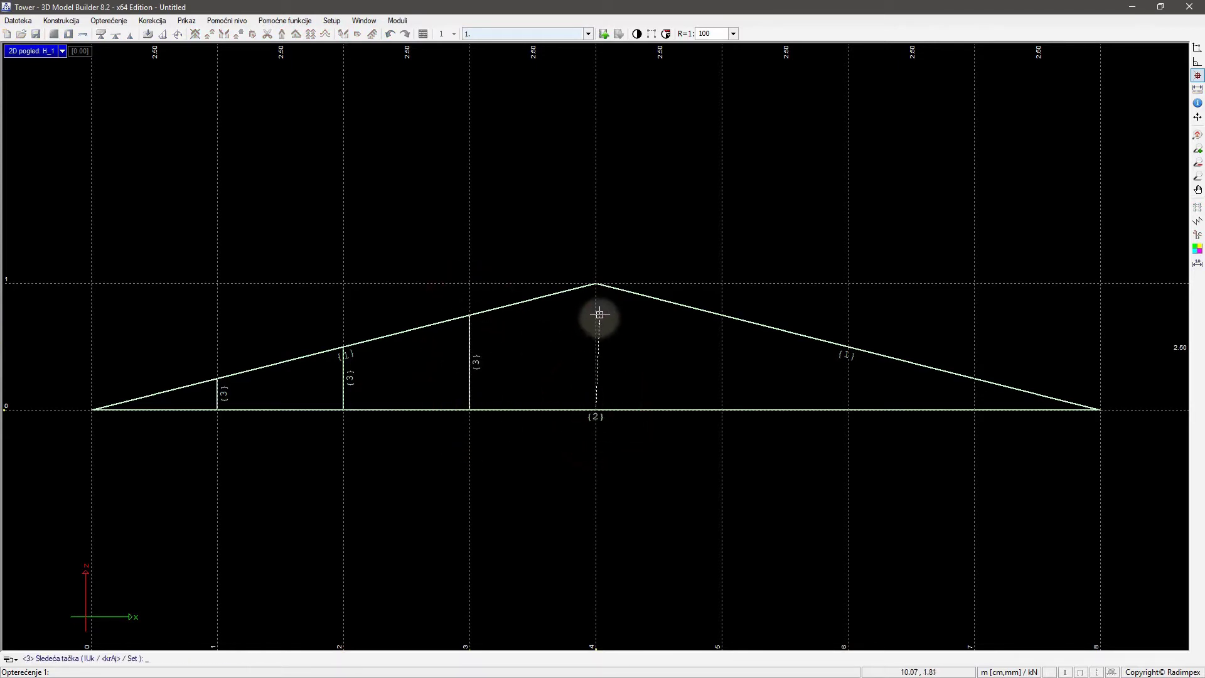
left_click(595, 284)
right_click(605, 325)
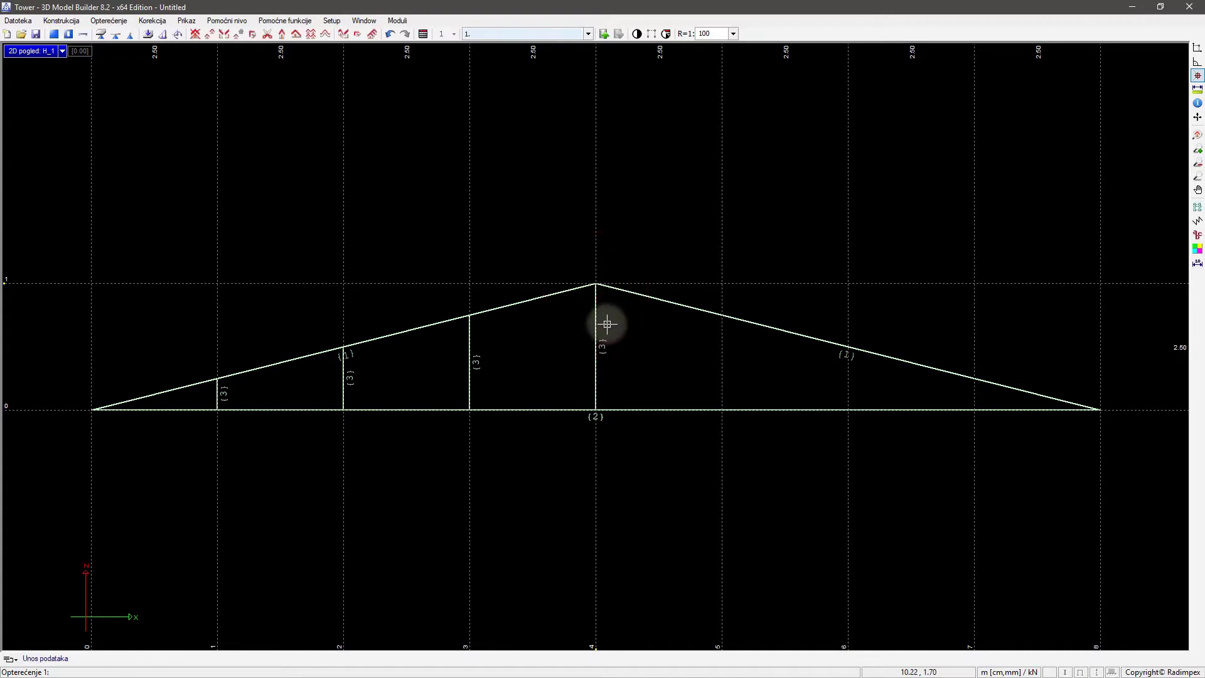
Add beam set 4 and start its section with a rectangle of b = 2.4 cm and d = 10 cm.
right_click(545, 359)
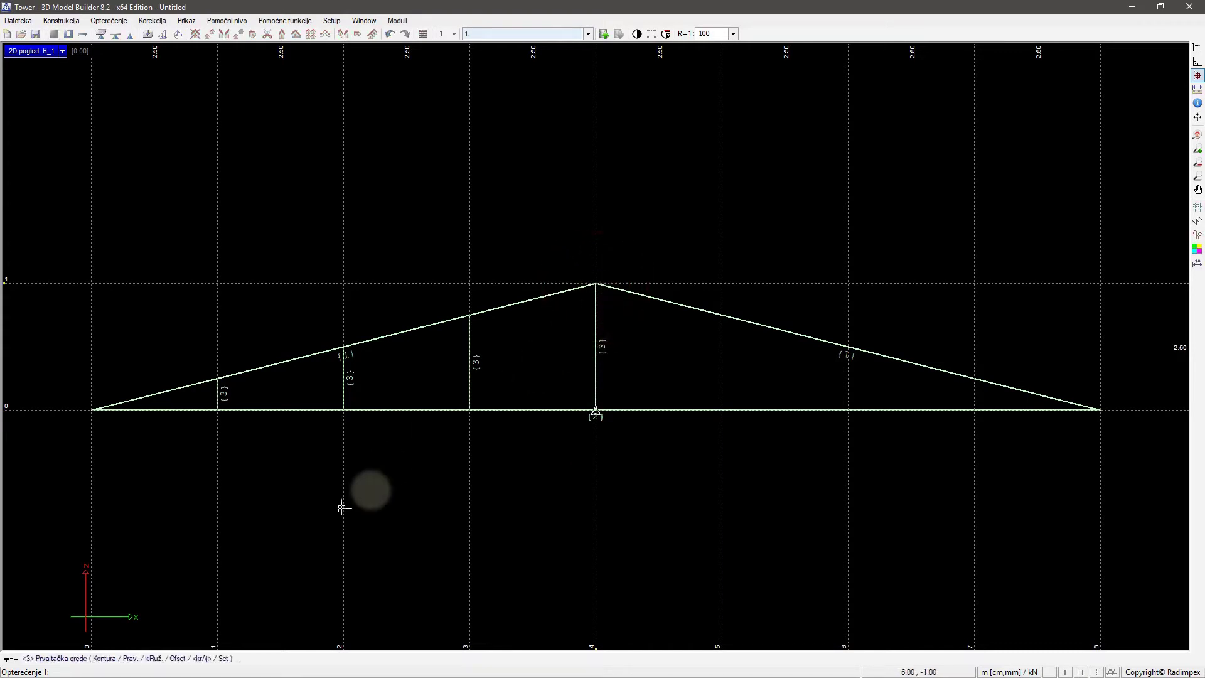
left_click(222, 658)
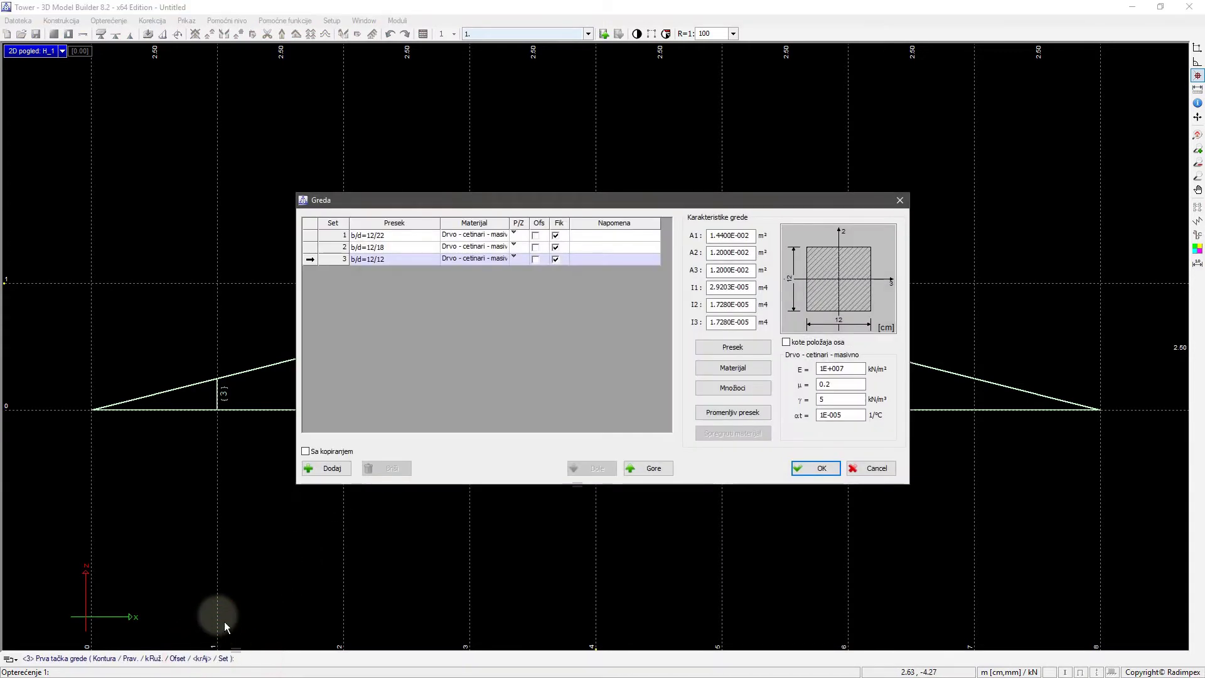
left_click(327, 468)
left_click(730, 348)
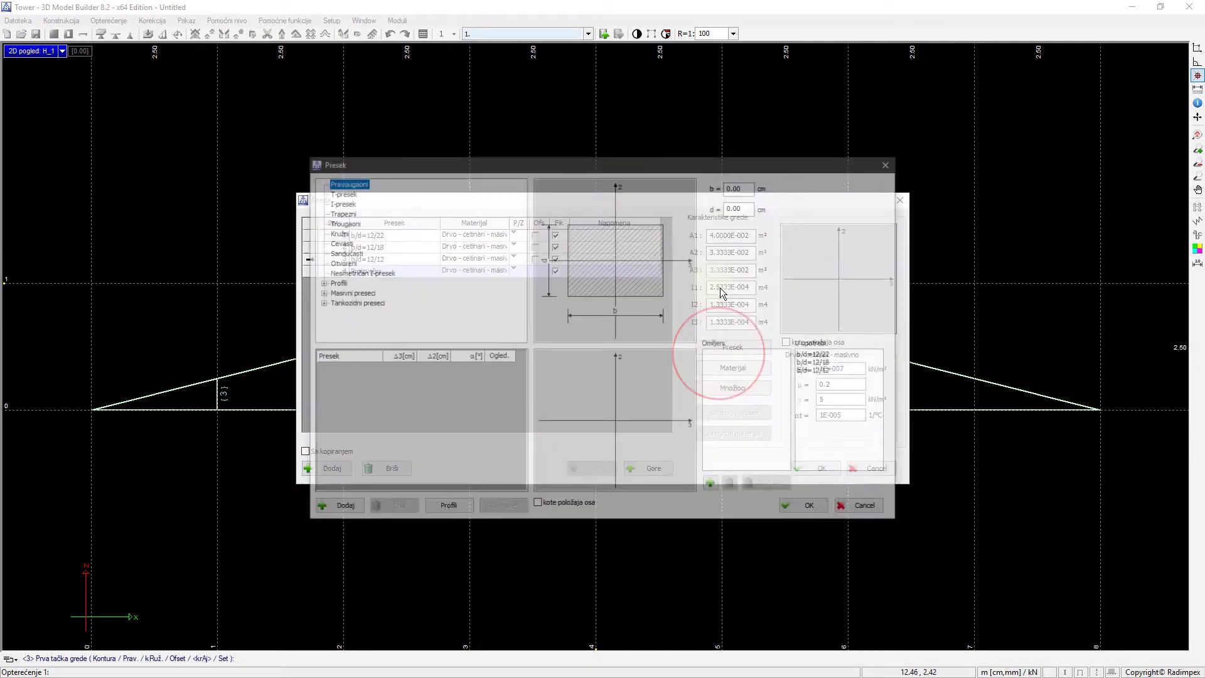
left_click(739, 187)
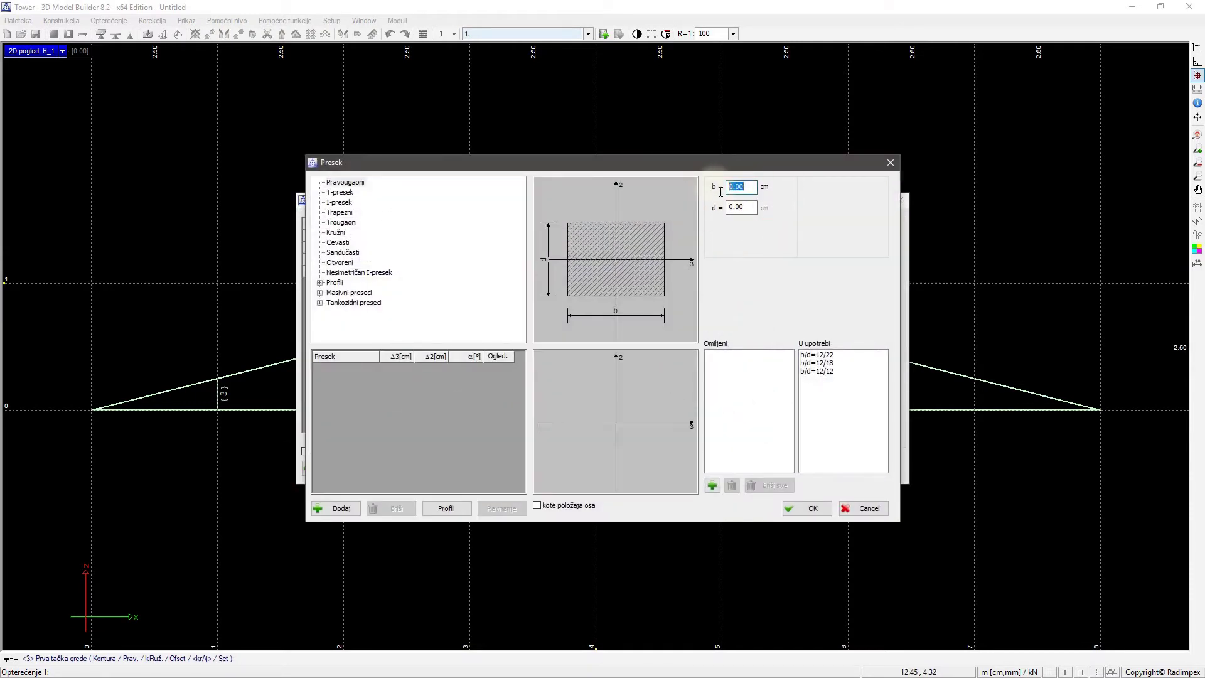
key("Tab")
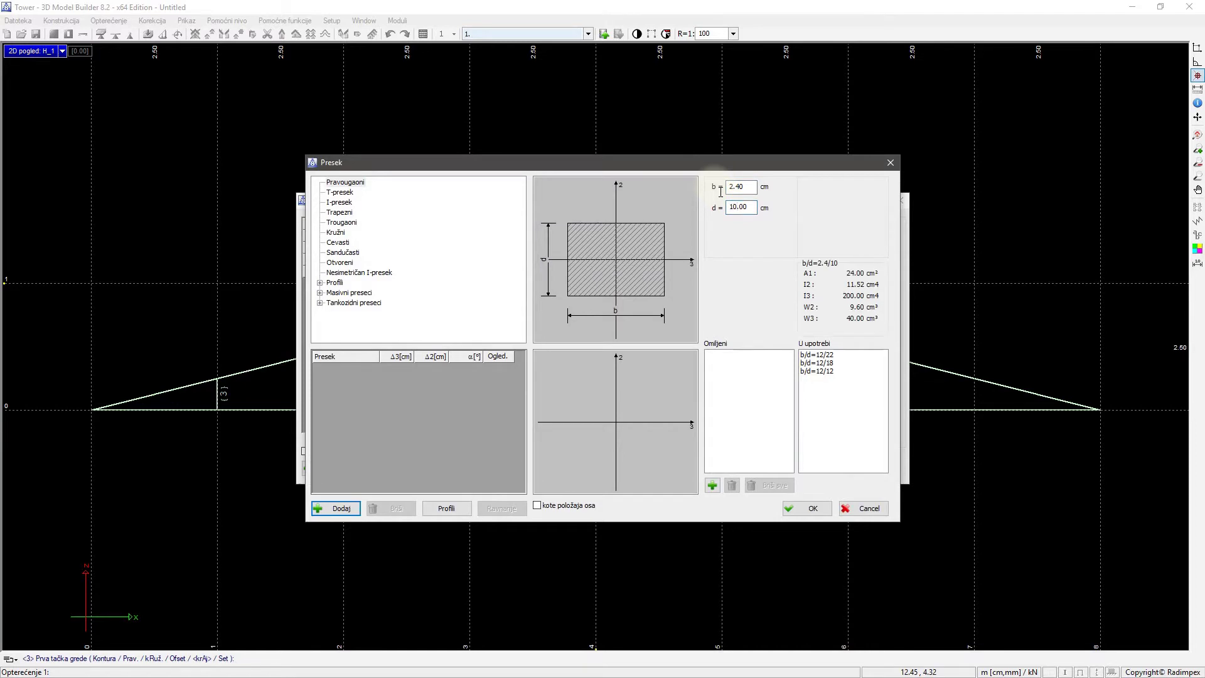
left_click(342, 509)
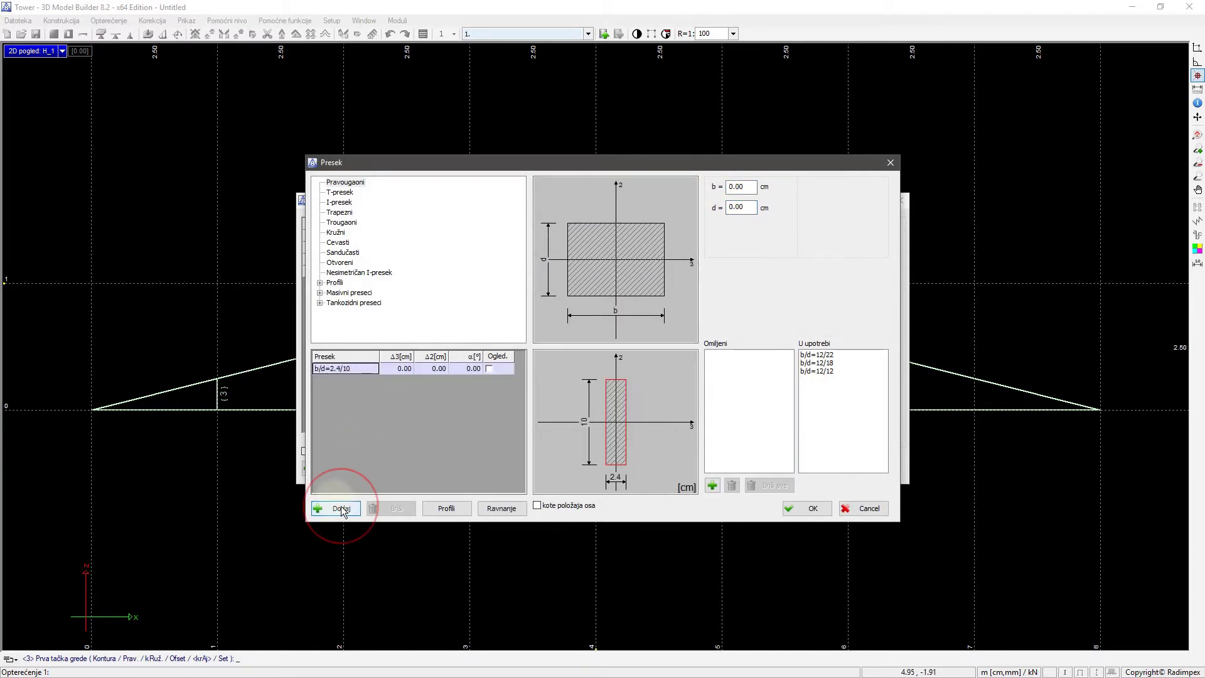
Add a second rectangle of b = 2.4 cm and d = 10 cm to the section of beam set 4.
left_click(745, 187)
left_click_drag(745, 187, 726, 186)
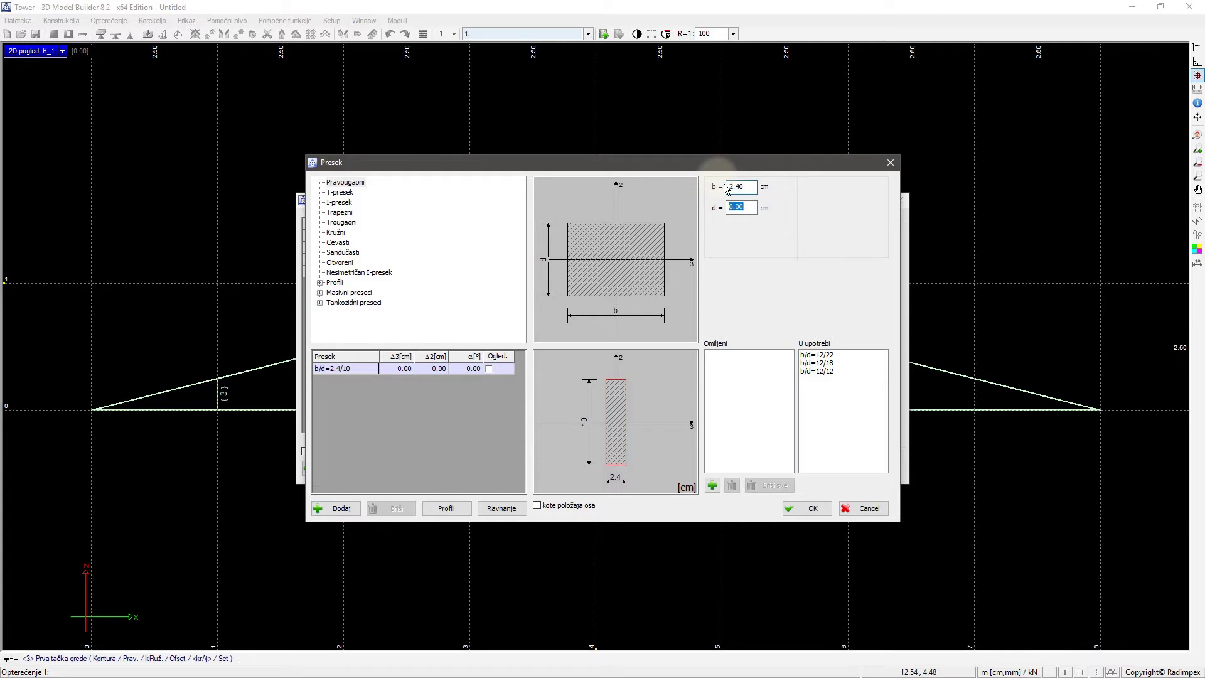
key("Tab")
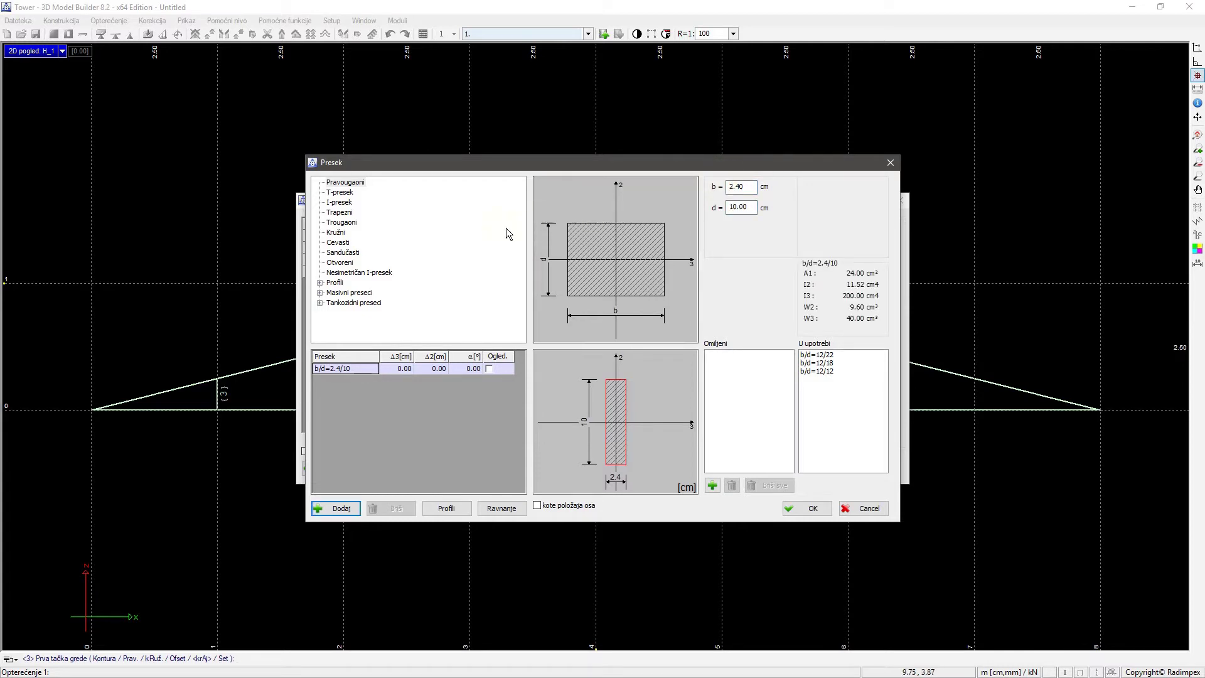
left_click(339, 508)
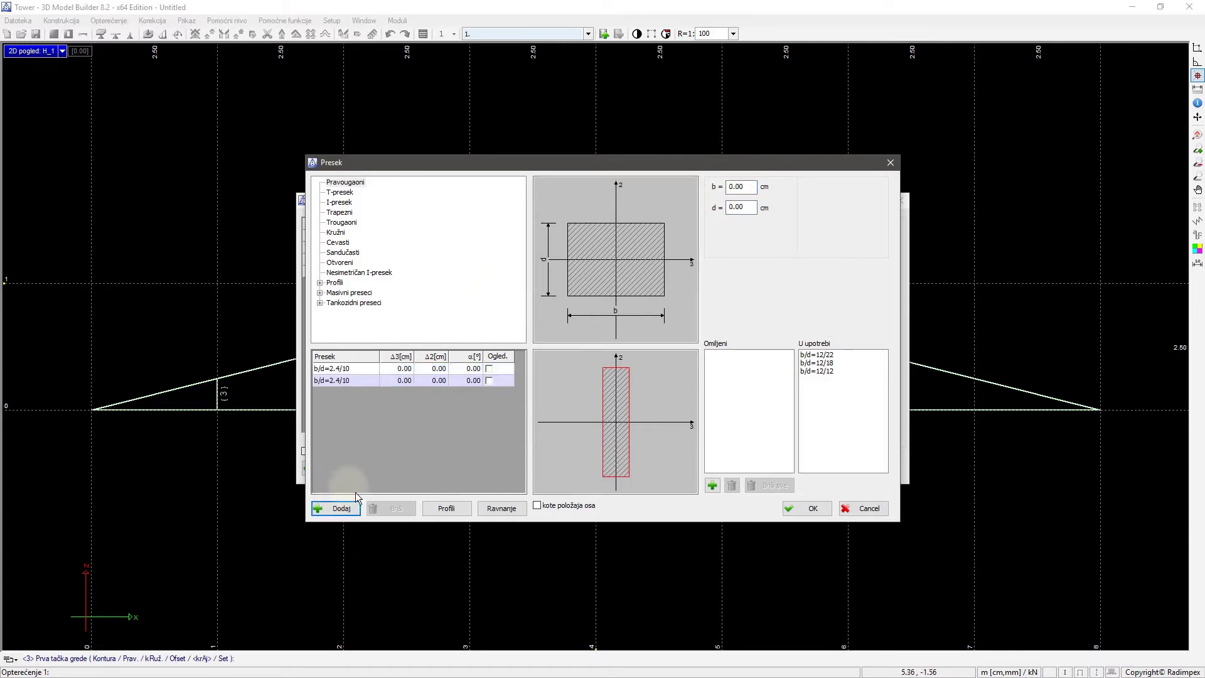
Set the Δ3 offsets of the two rectangles to -7.20 cm and 7.20 cm, and accept set 4 as current.
left_click(407, 368)
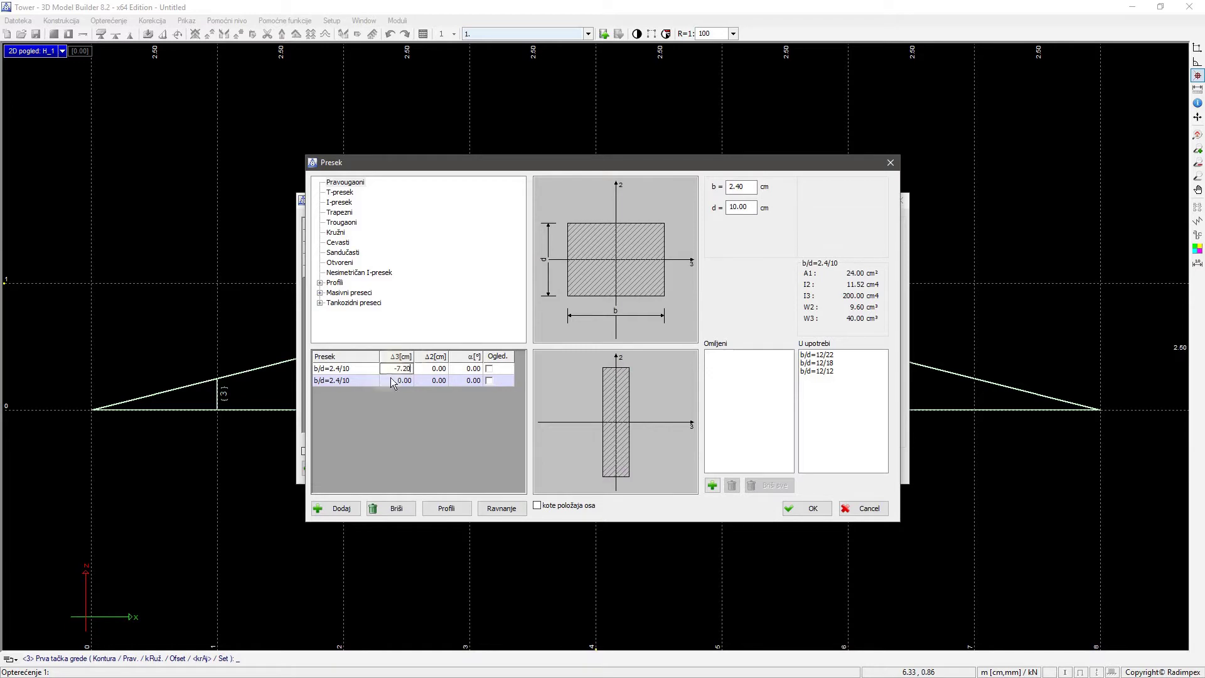
type("-7.20")
left_click(403, 381)
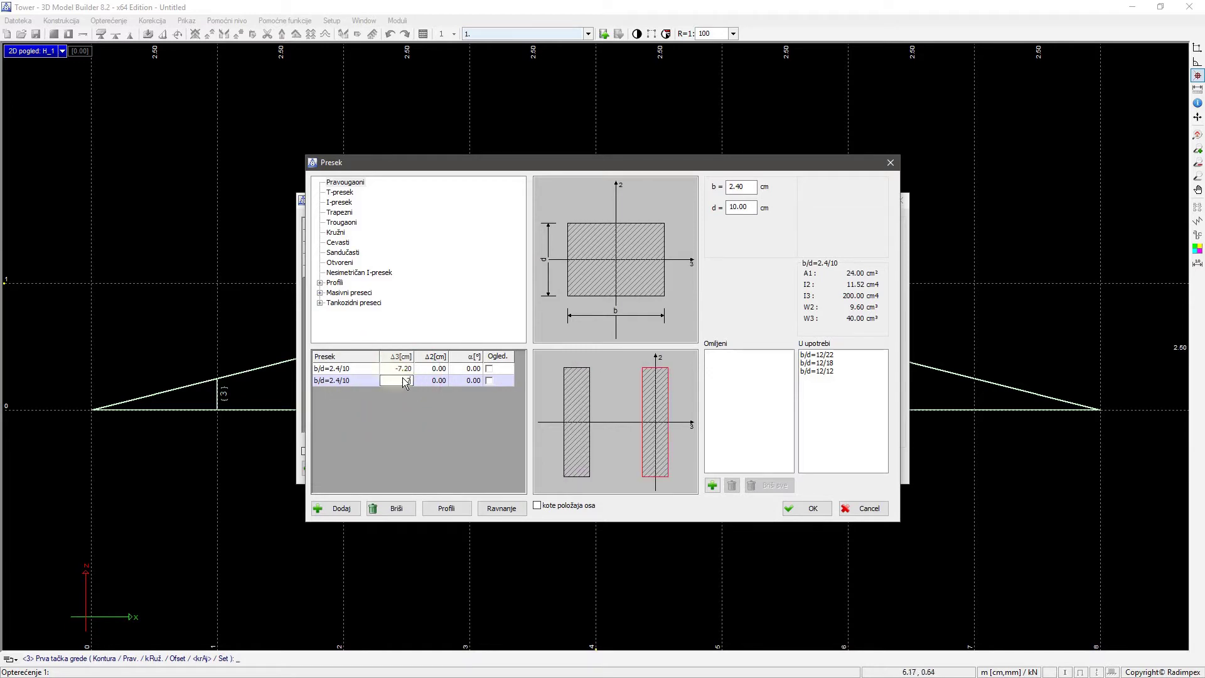
key("Return")
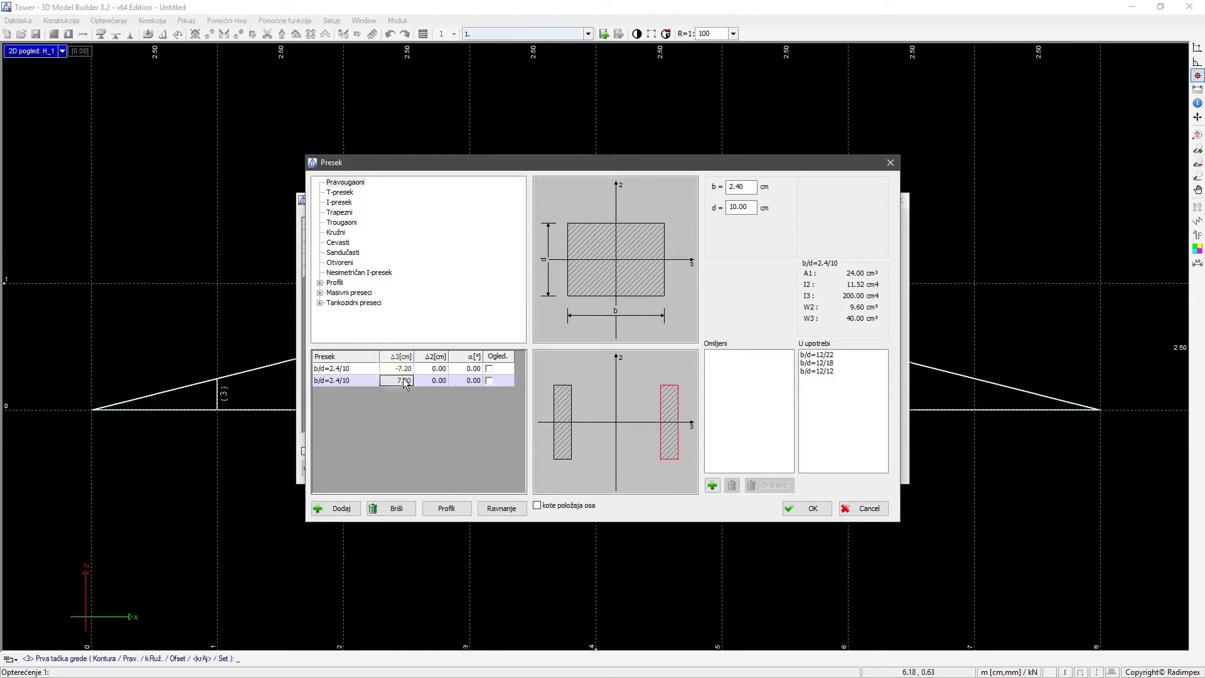
left_click(806, 507)
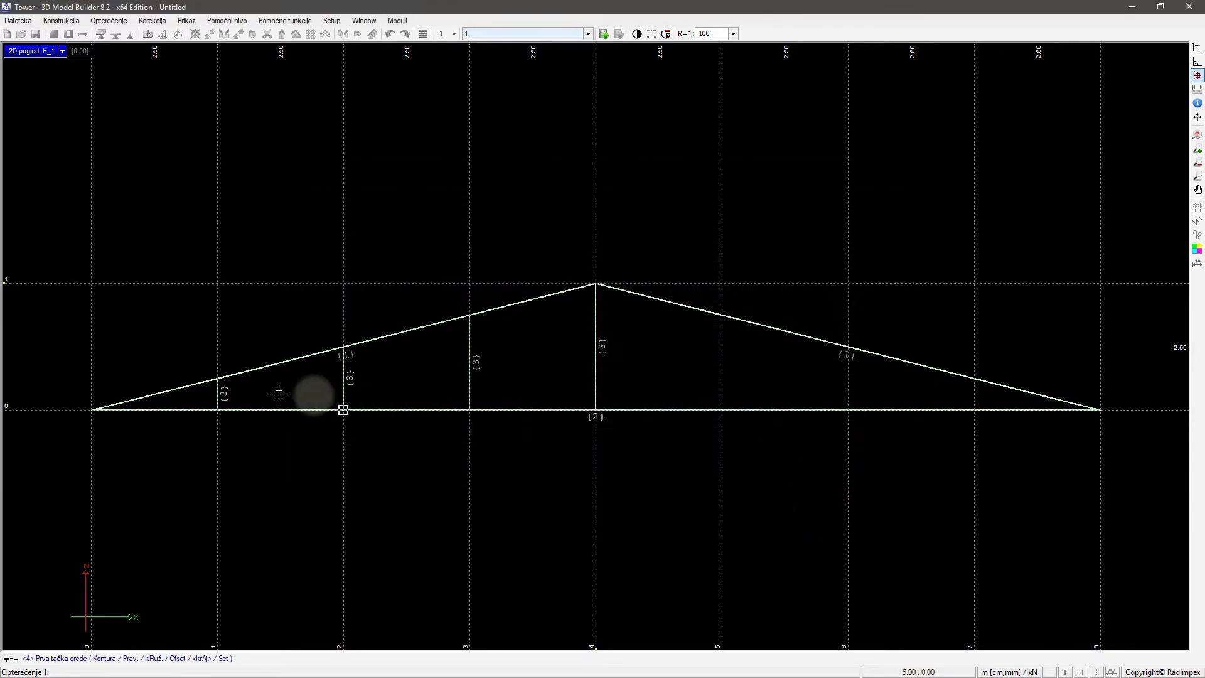
Draw three set 4 diagonals from the feet of the posts on axes 1, 2 and 3 to the tops of the posts on axes 2, 3 and 4.
left_click(217, 409)
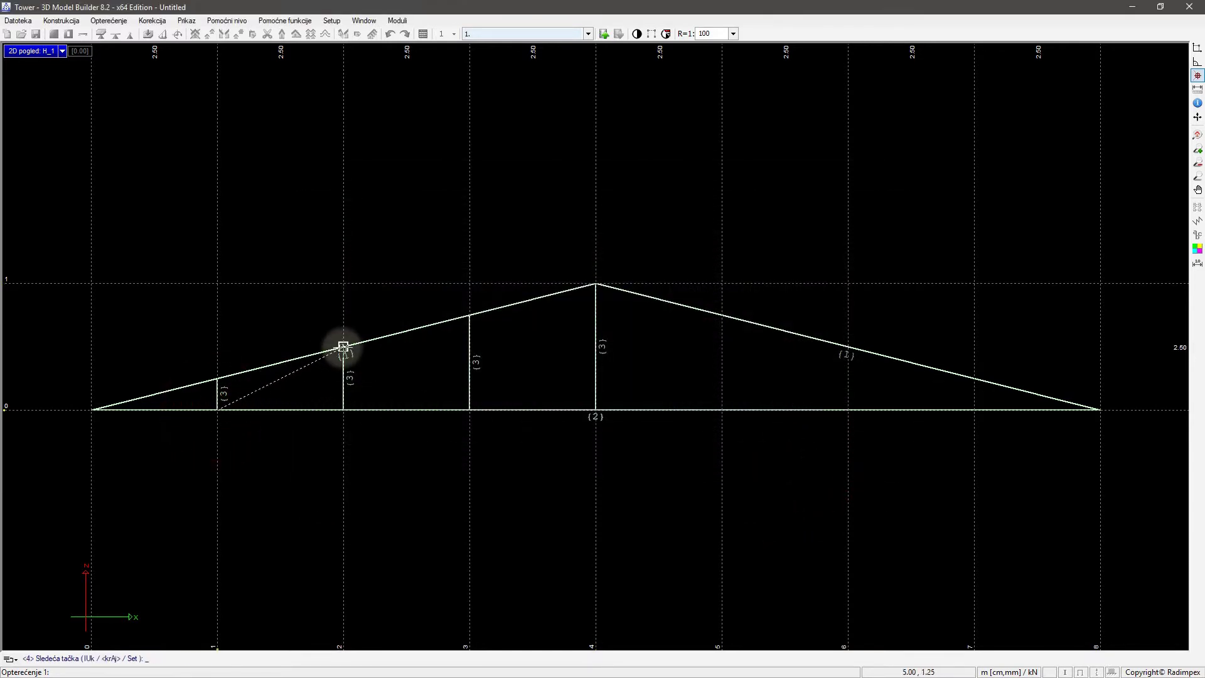
left_click(343, 346)
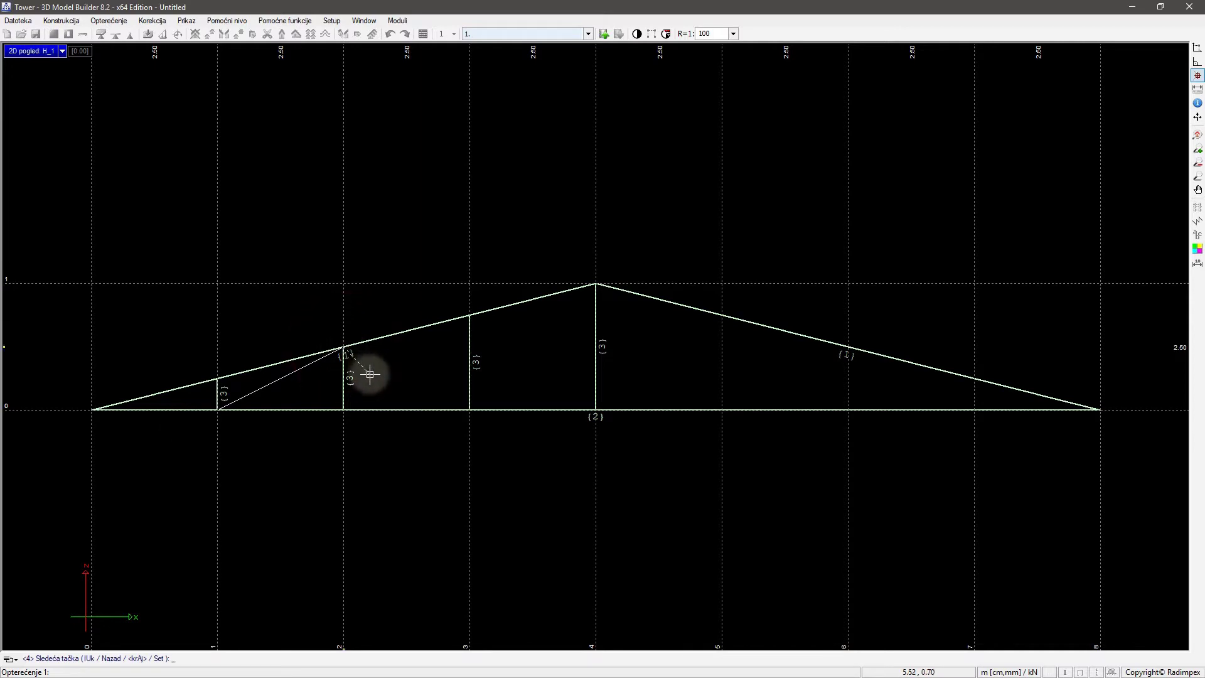
left_click(344, 409)
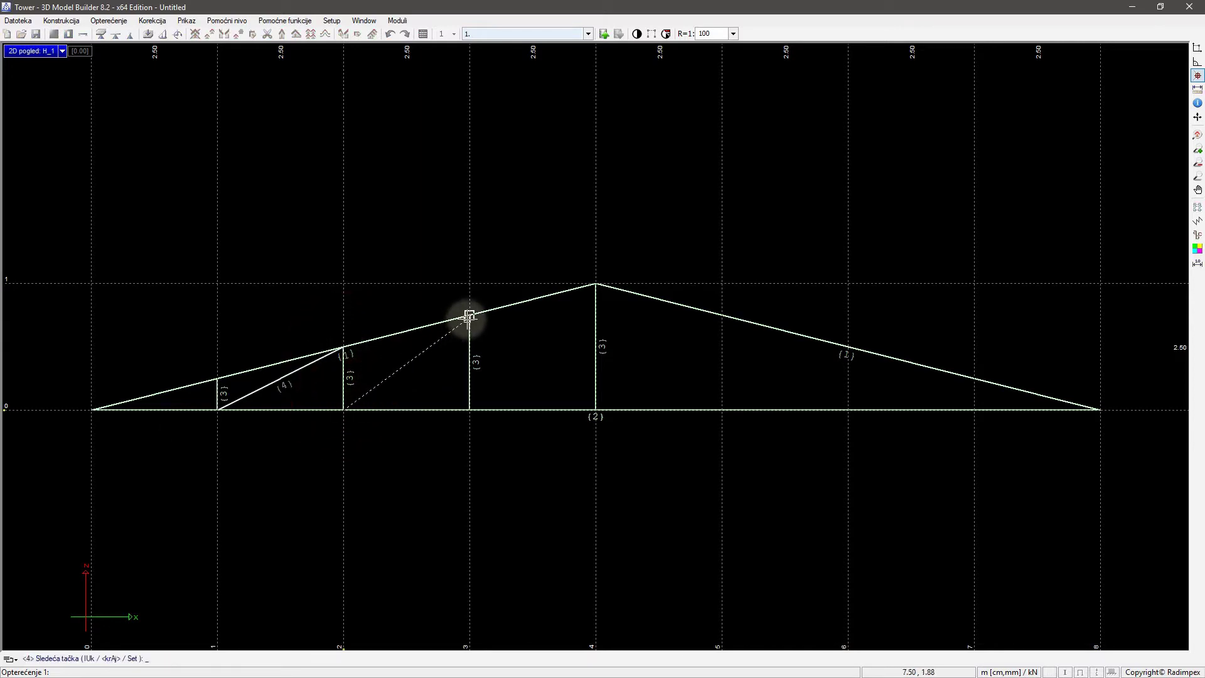
left_click(470, 315)
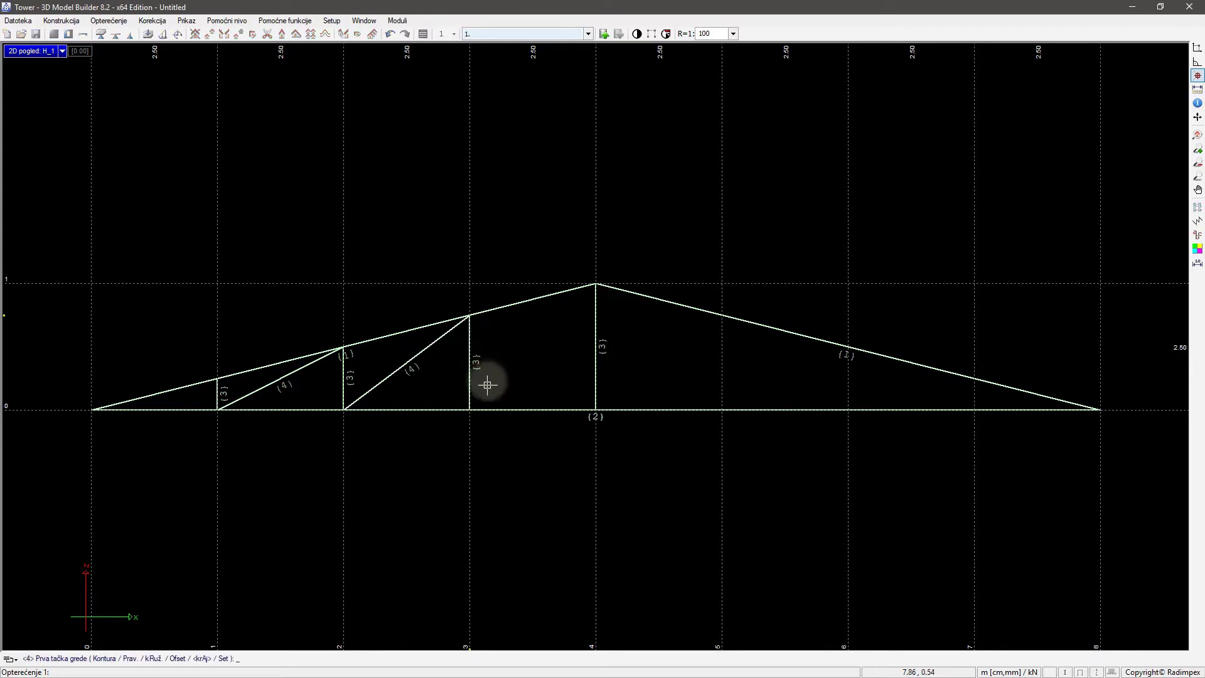
left_click(470, 409)
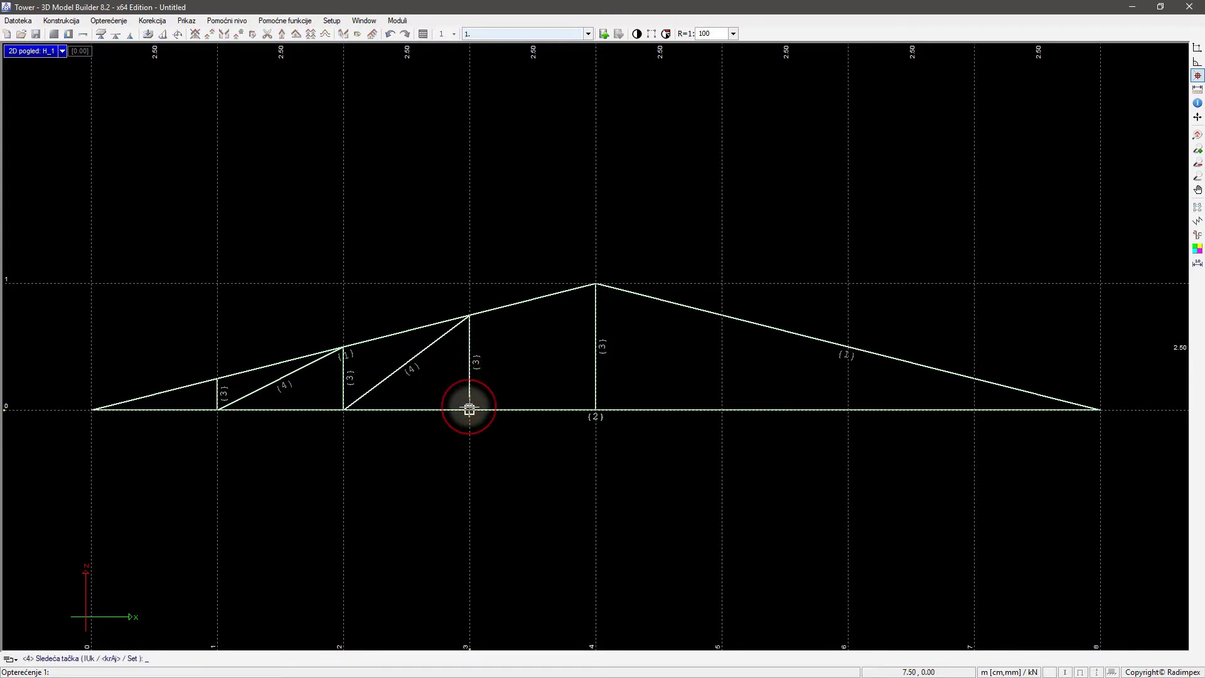
left_click(595, 283)
right_click(595, 284)
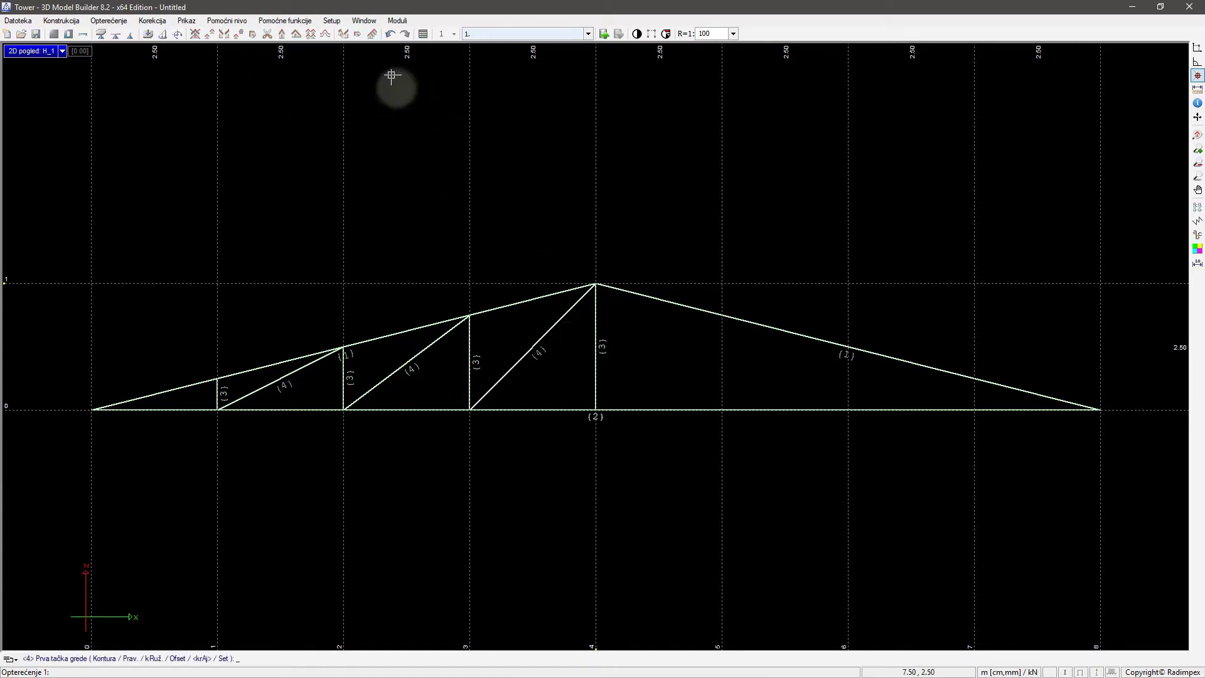
Mirror the posts on axes 1 to 3 and the three diagonals about the central post's axis, keeping the originals.
left_click(228, 38)
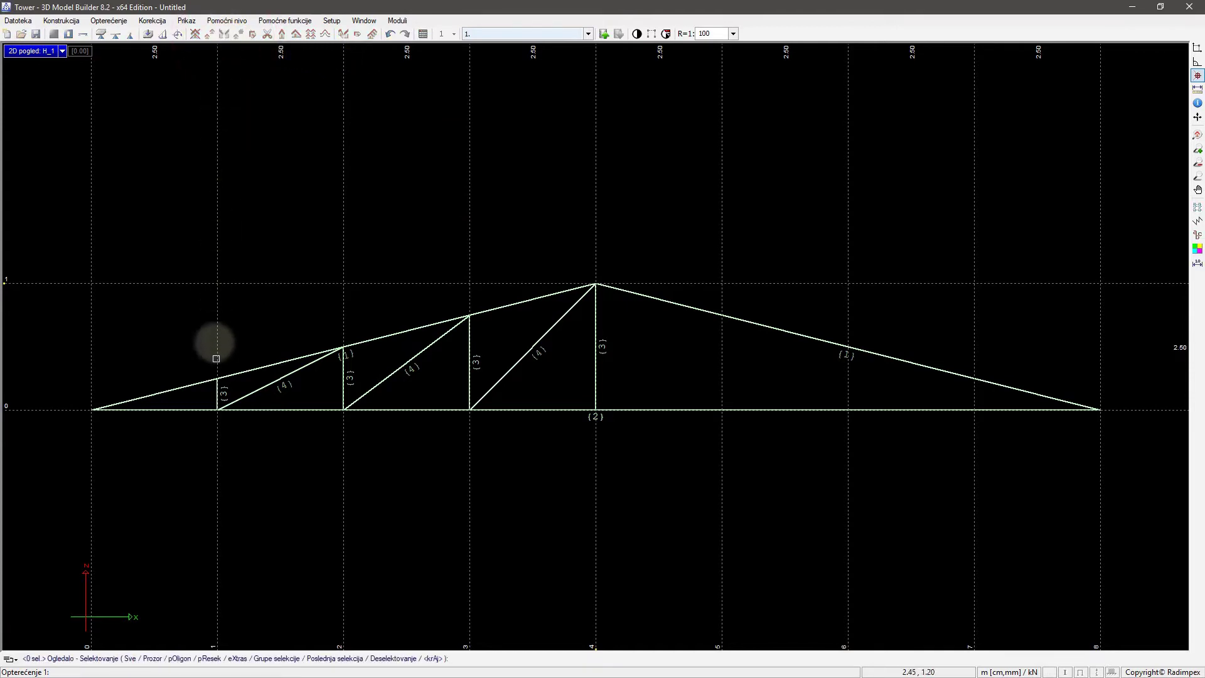
left_click(216, 396)
left_click(257, 389)
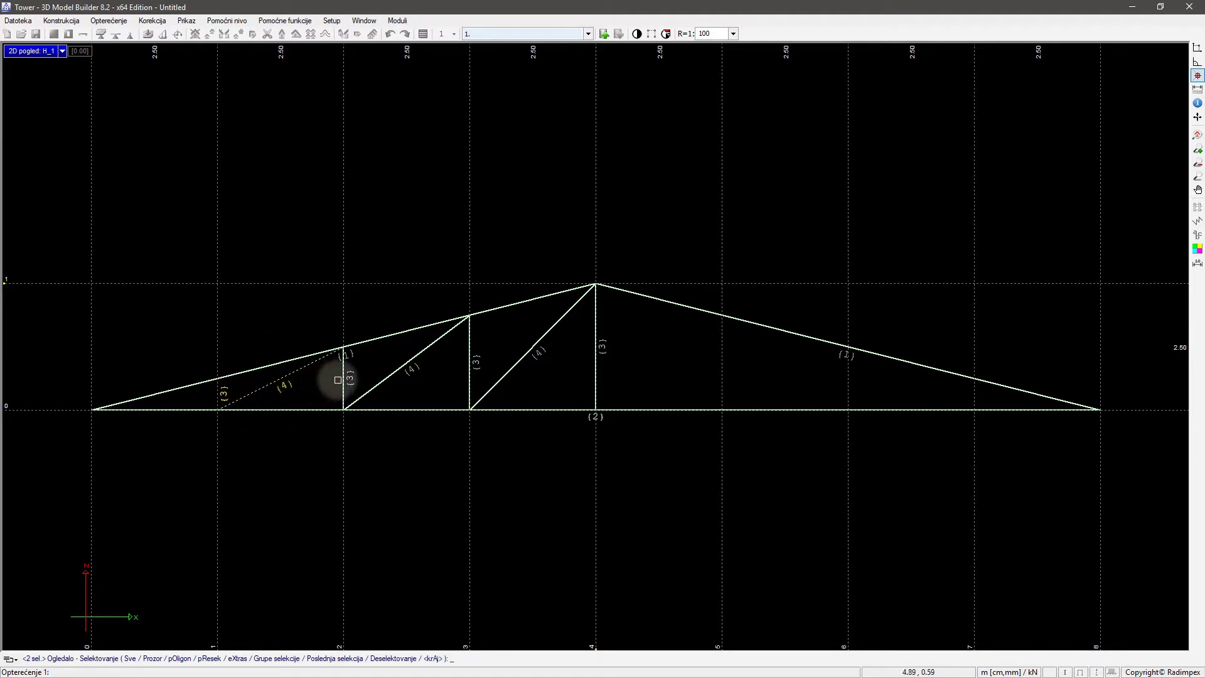
left_click(375, 384)
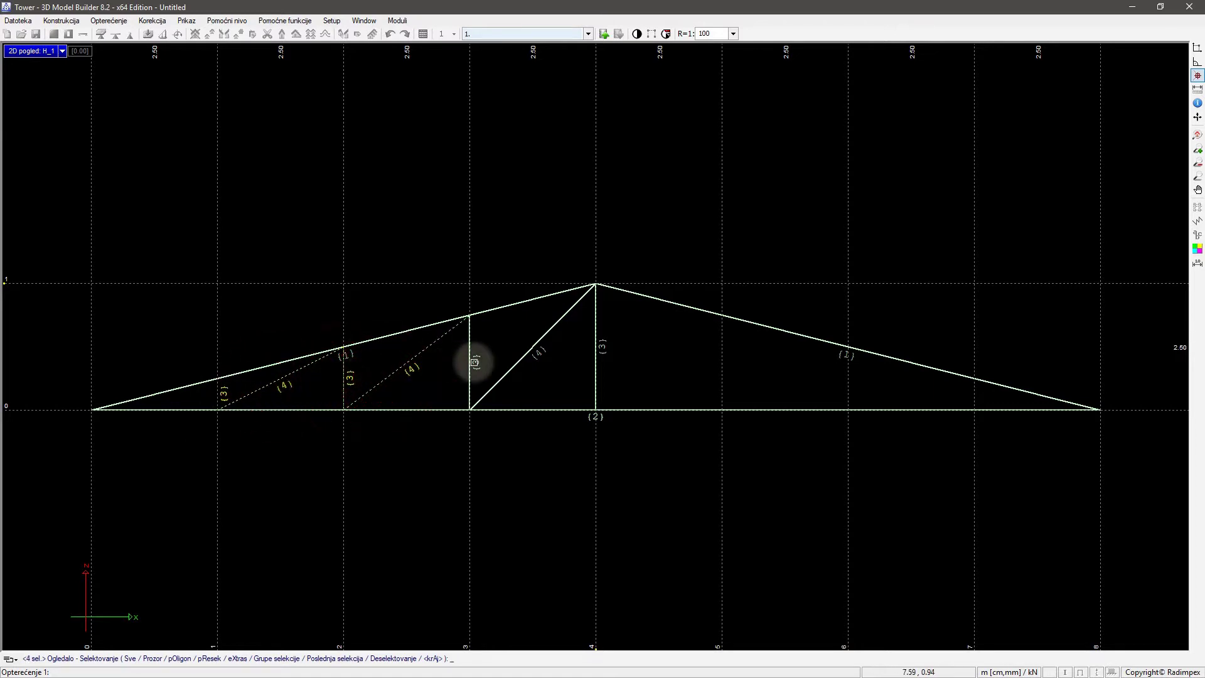
left_click(516, 360)
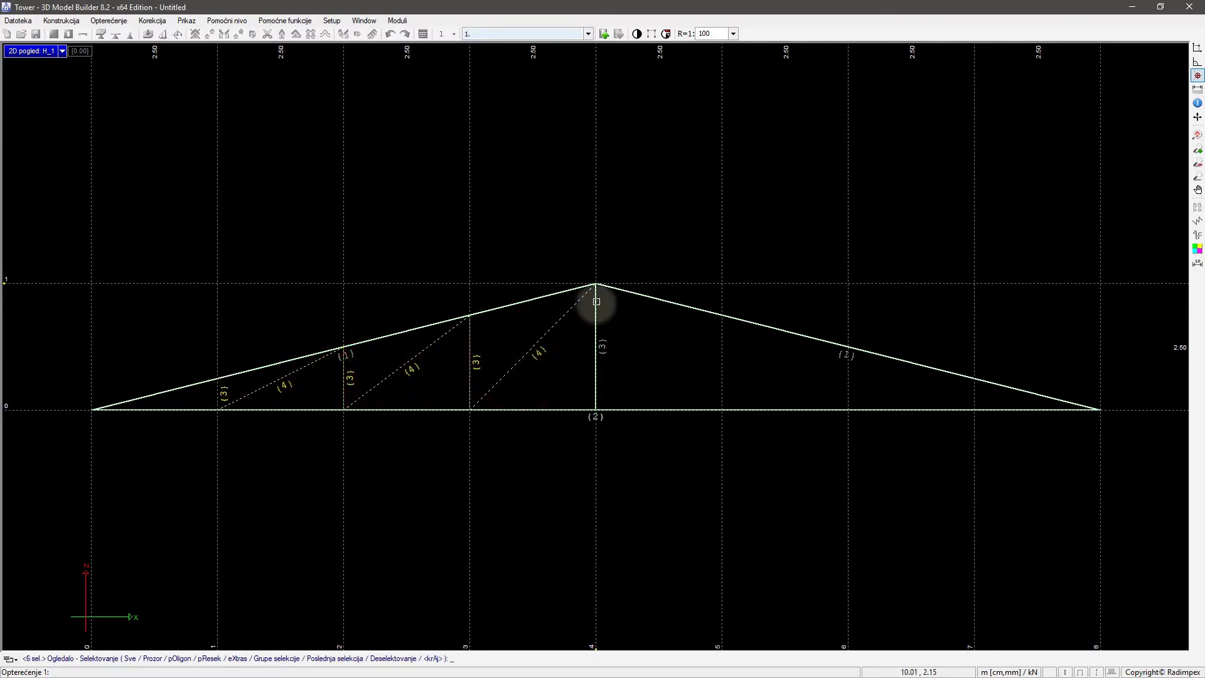
right_click(595, 294)
left_click(595, 284)
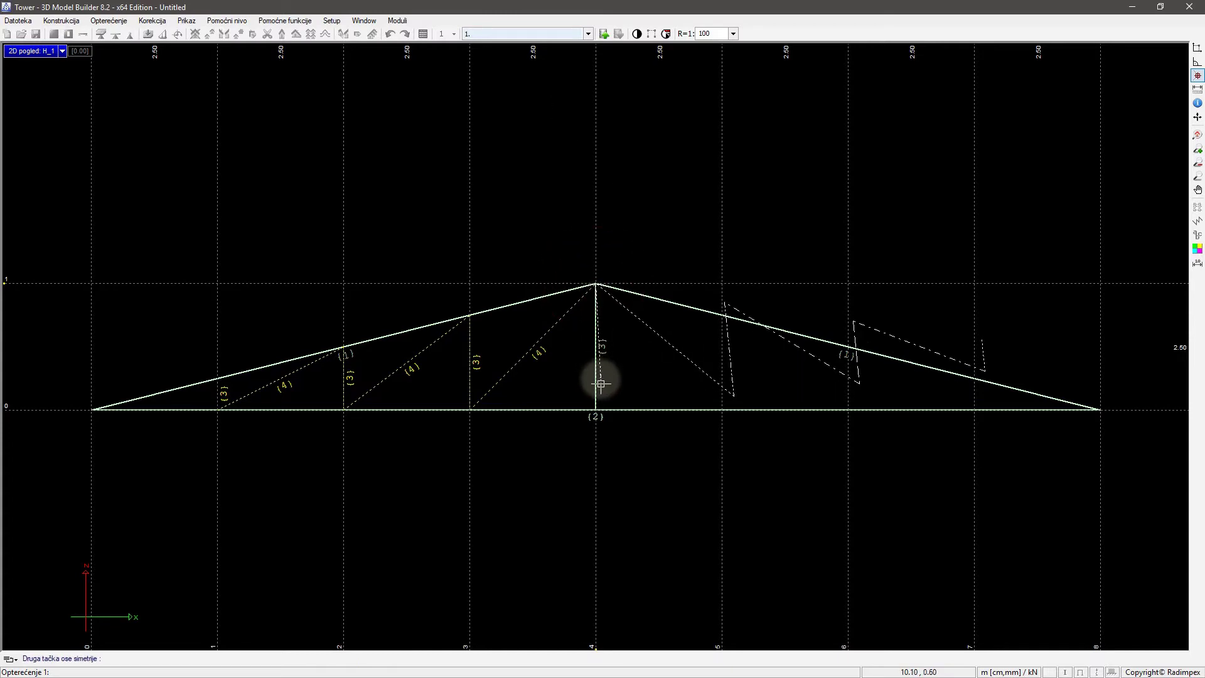
left_click(596, 410)
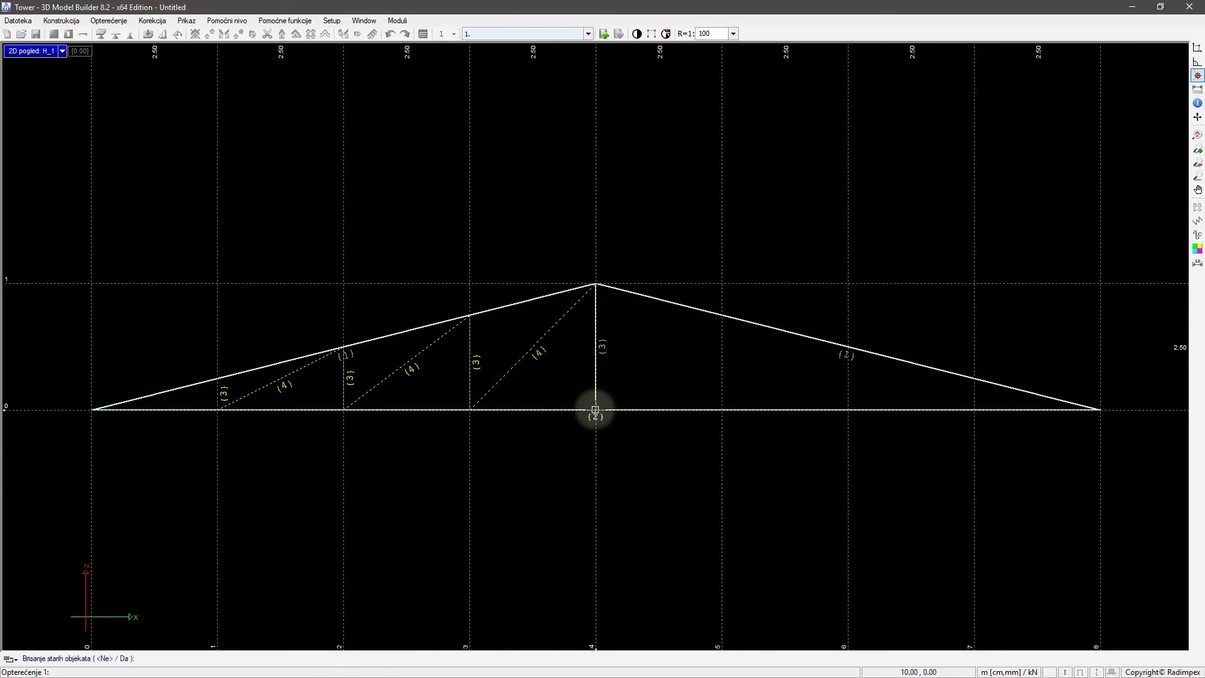
right_click(595, 409)
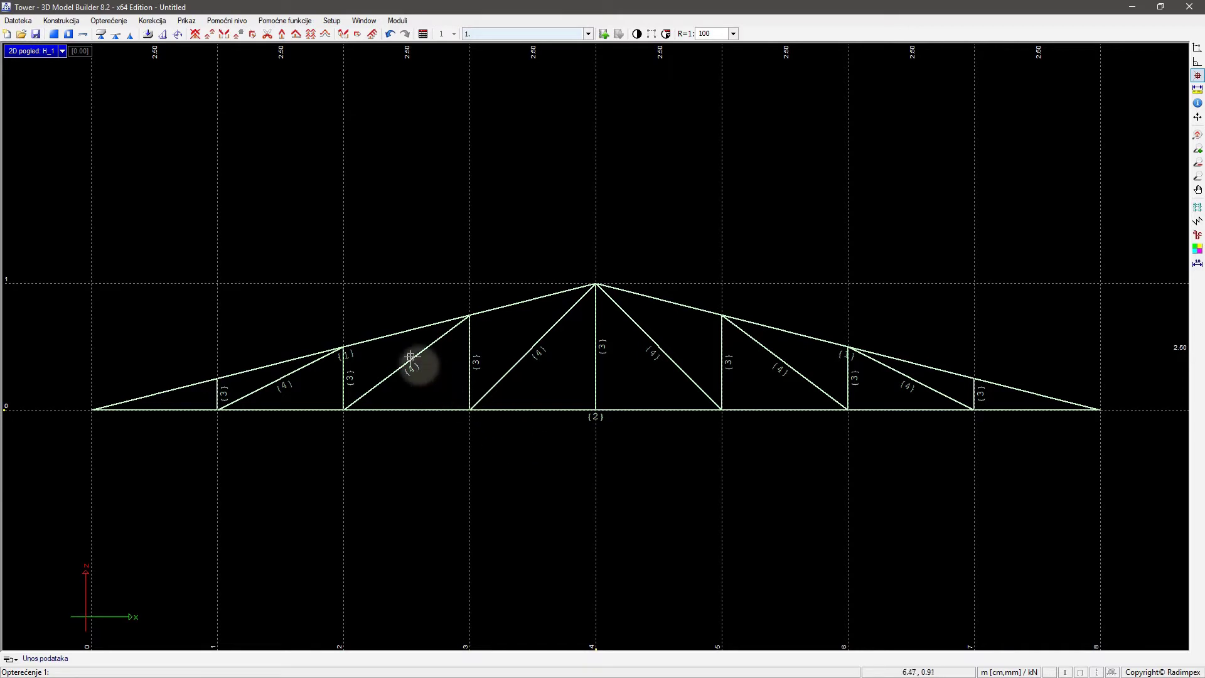
Place a set 1 point support with R1, R2 and R3 restrained at the truss end on axis 0.
left_click(132, 36)
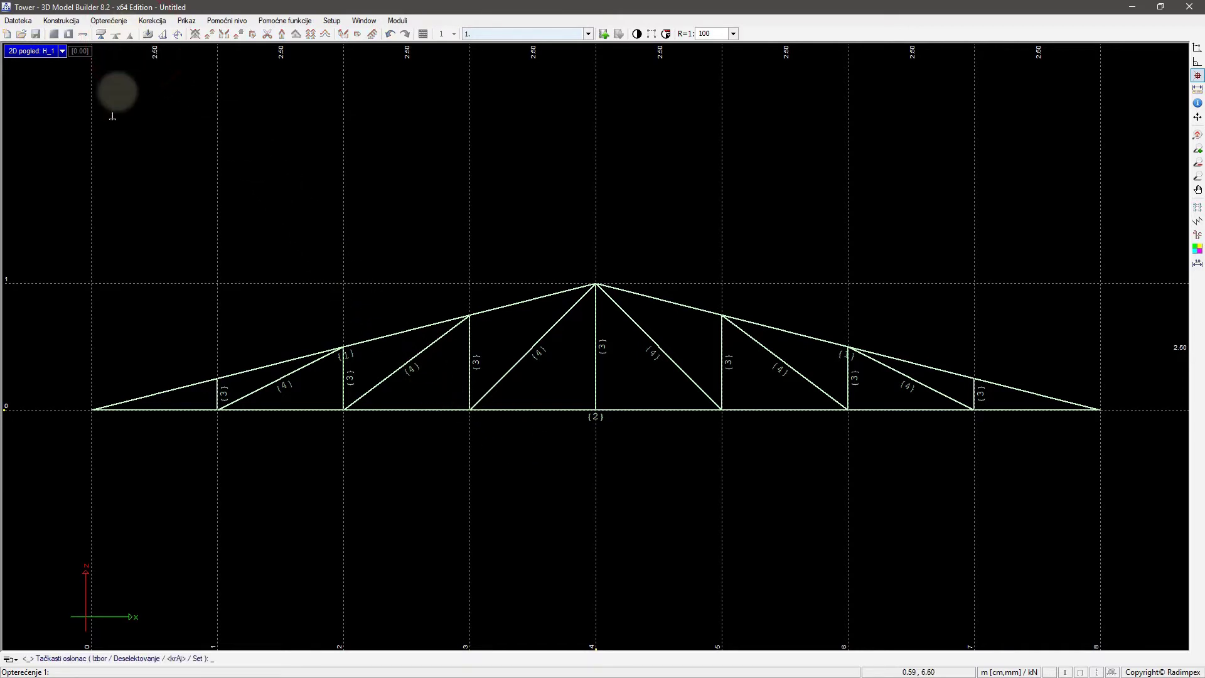
left_click(91, 409)
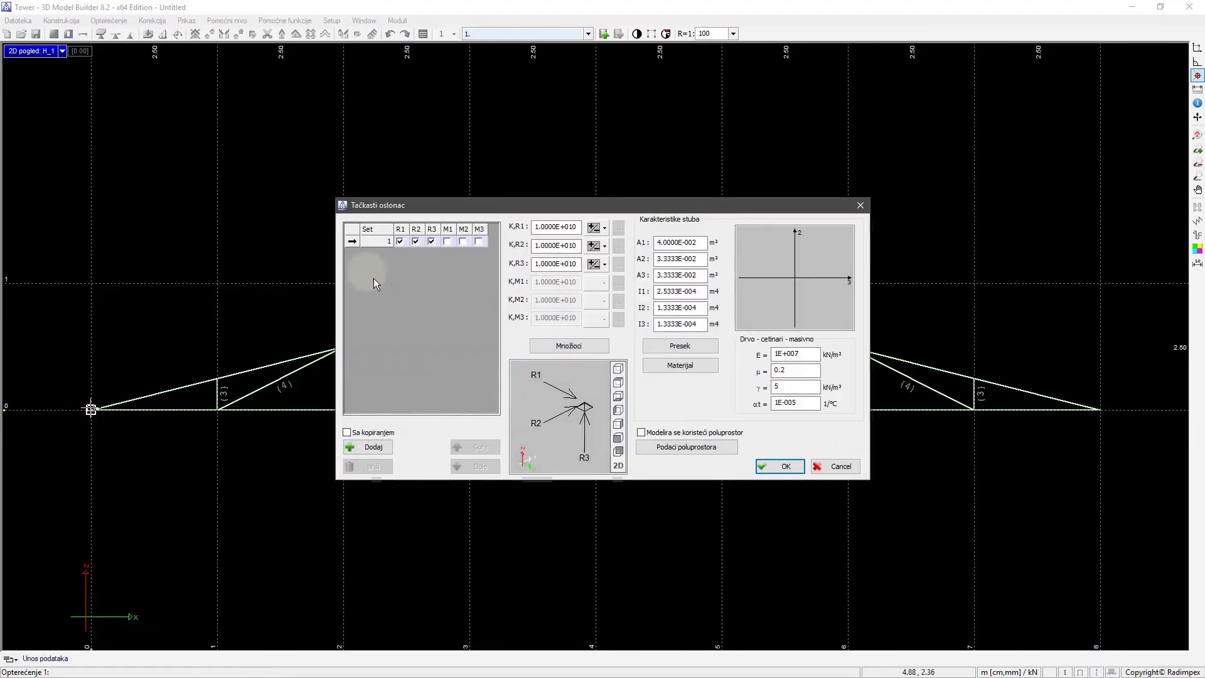
left_click(779, 465)
right_click(221, 488)
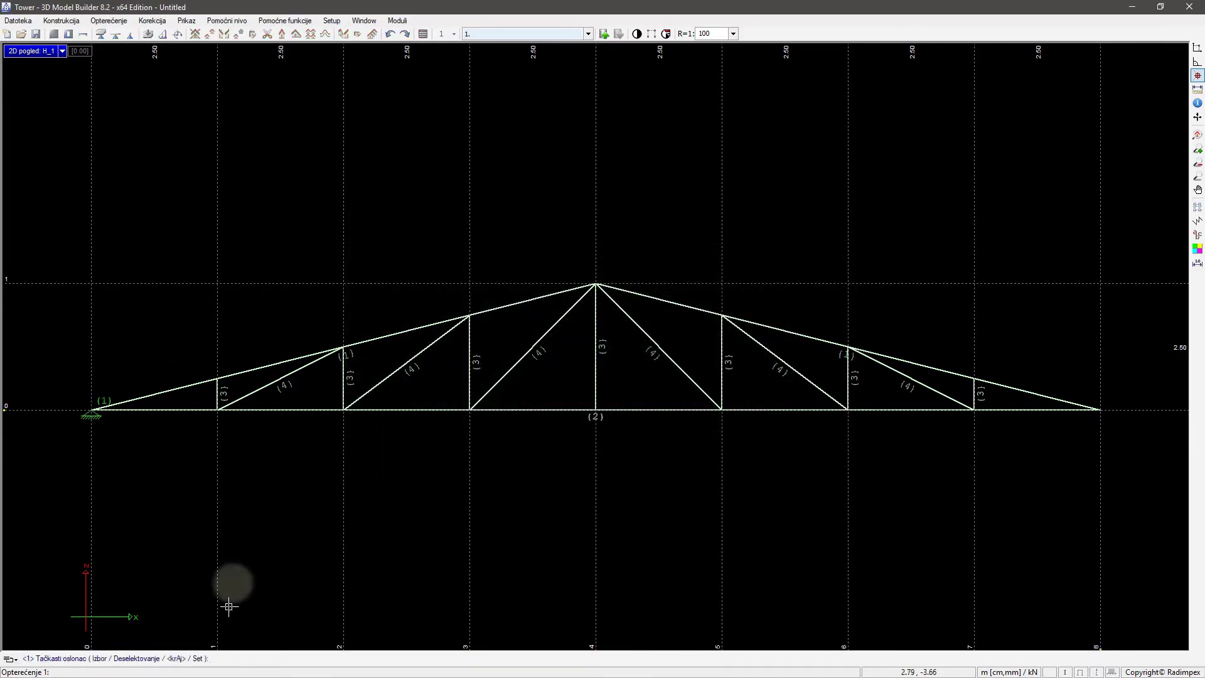
Add point support set 2 with only R3 restrained and place it at the truss end on axis 8.
left_click(200, 659)
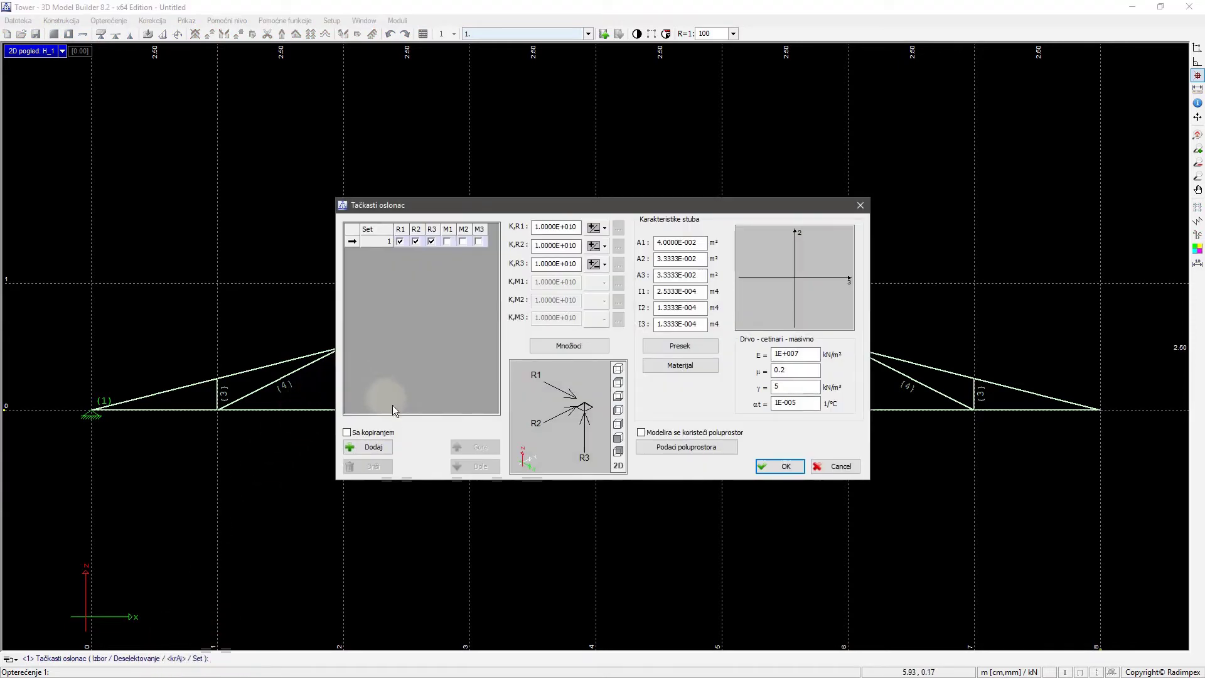
left_click(374, 447)
left_click(400, 253)
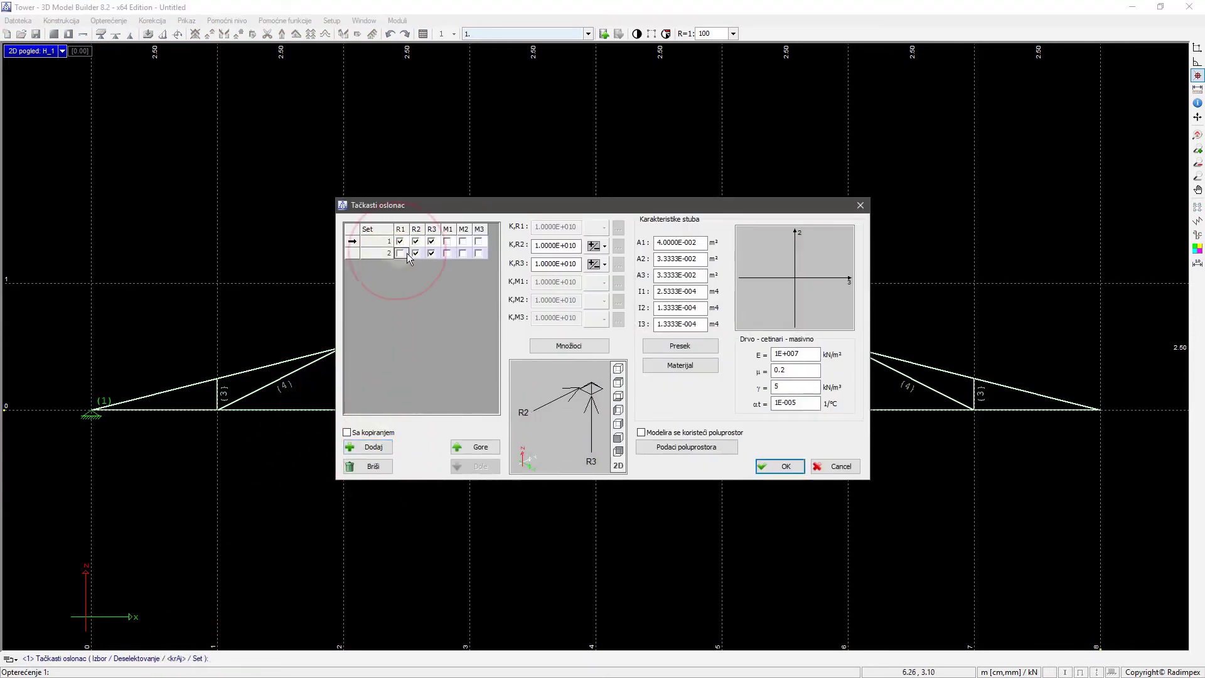
left_click(415, 253)
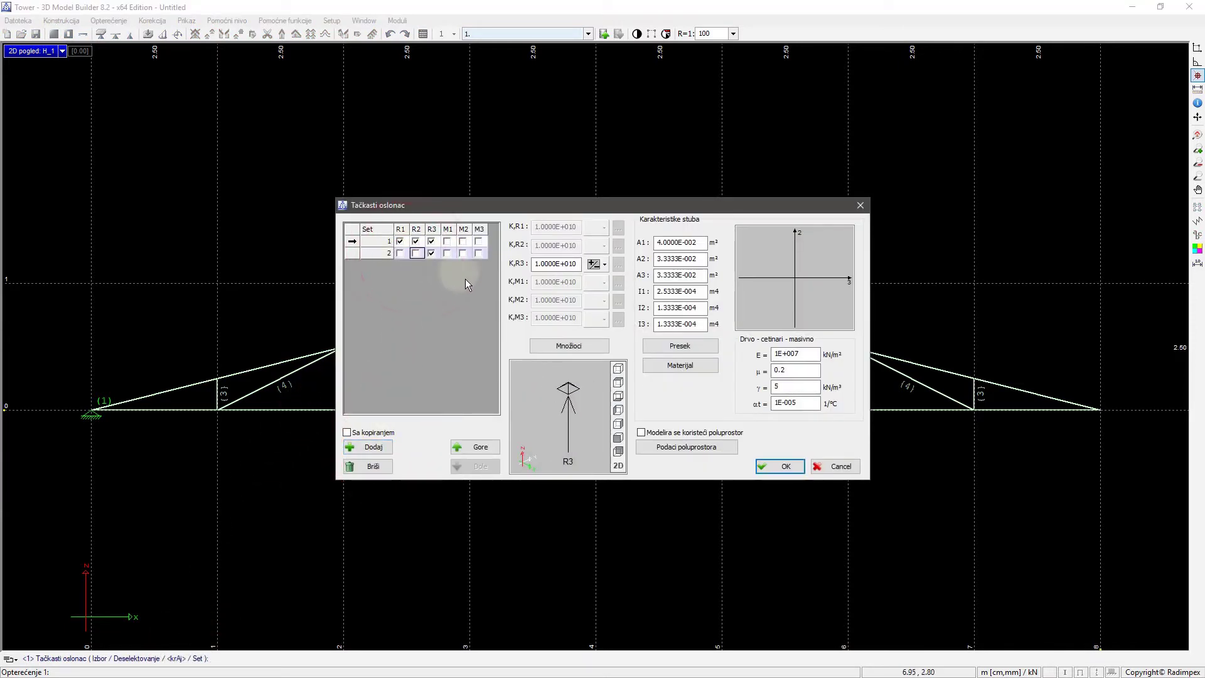
left_click(780, 465)
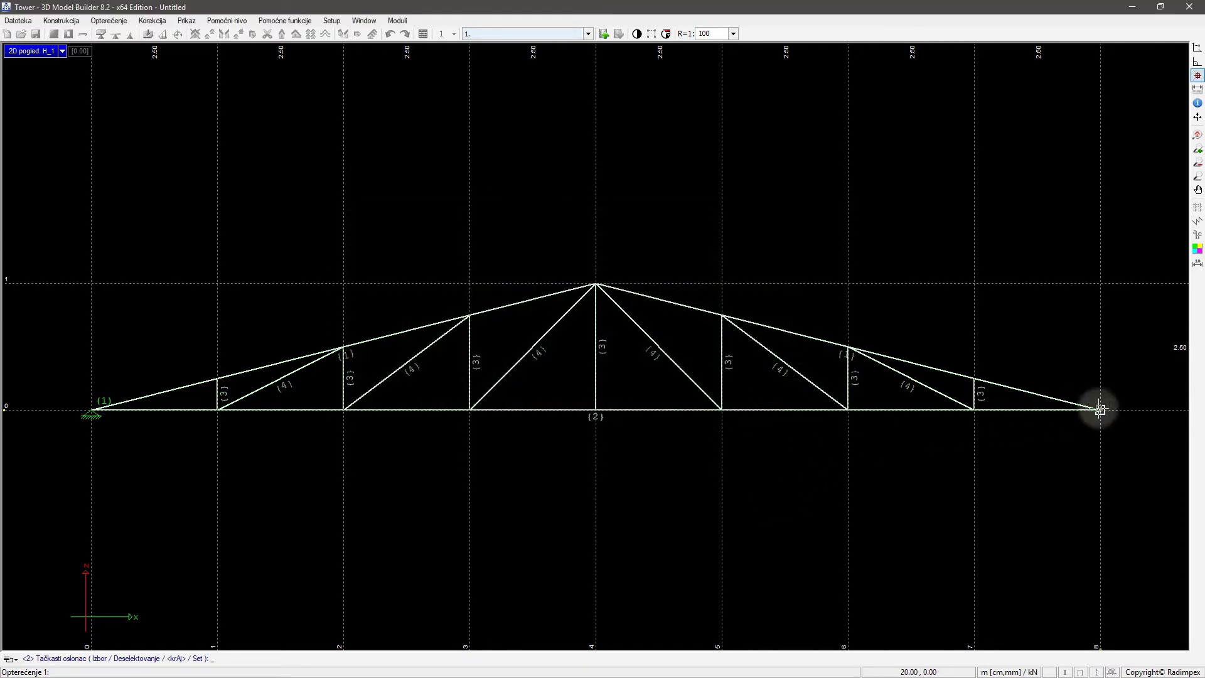
left_click(1099, 409)
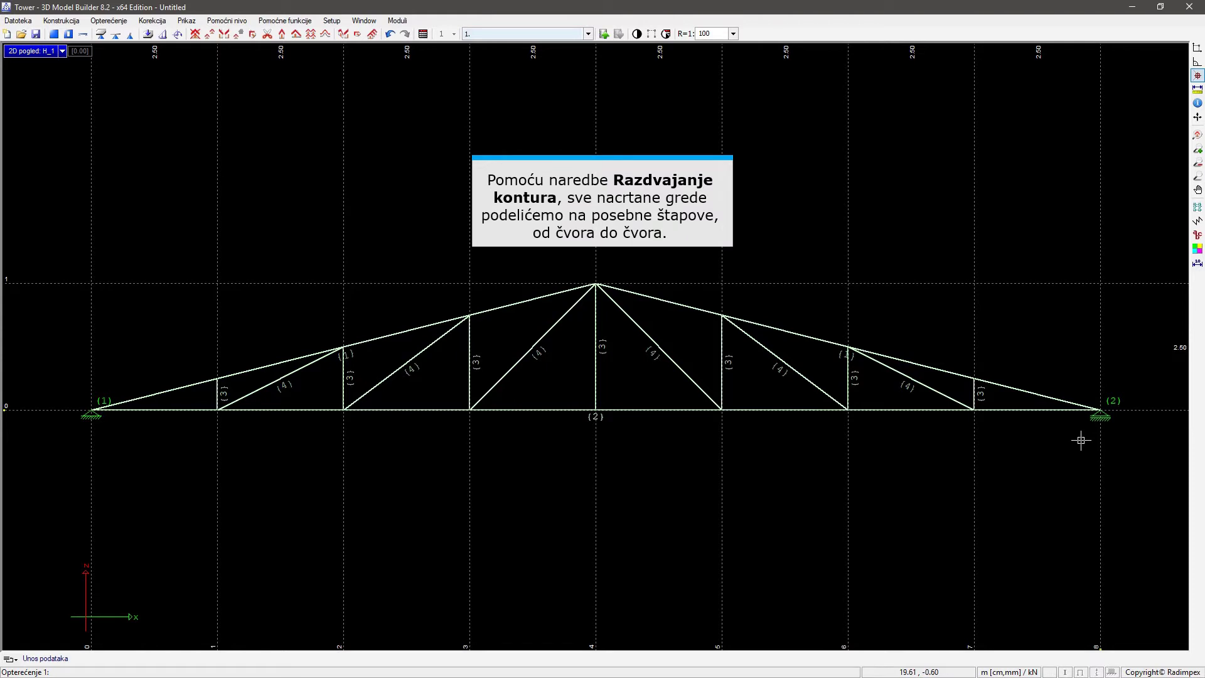
left_click(1081, 440)
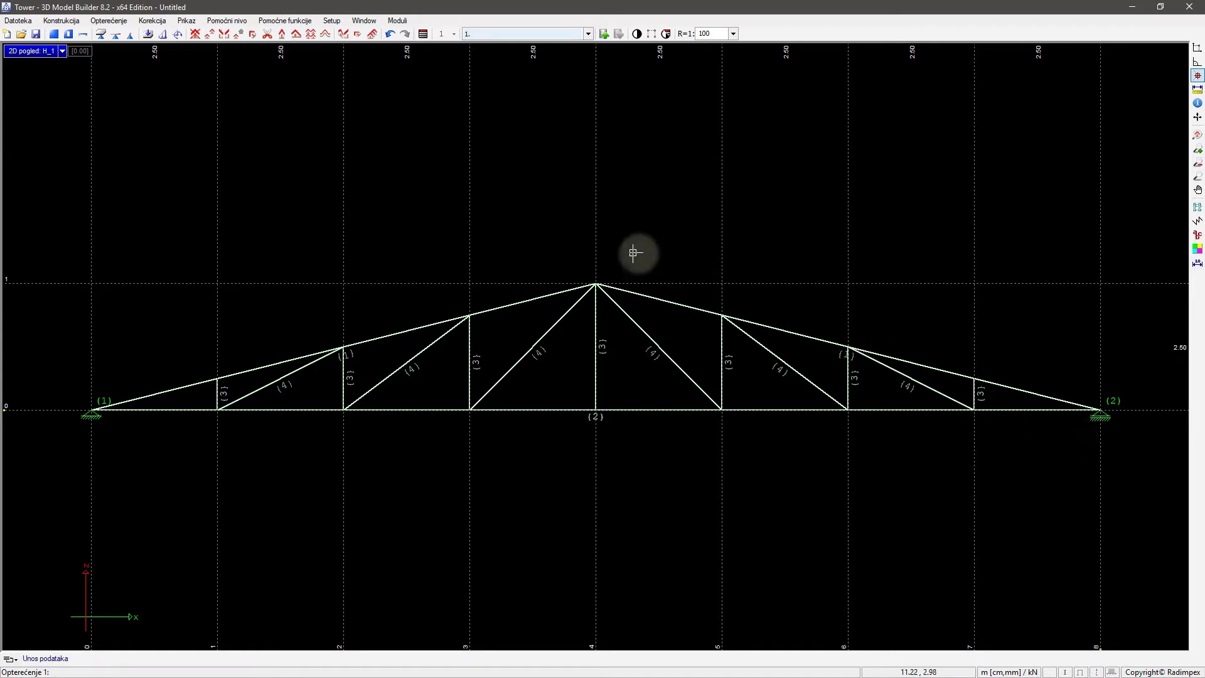
Split all truss beams into separate members at every node with Razdvajanje kontura, using a window around the whole truss.
left_click(152, 20)
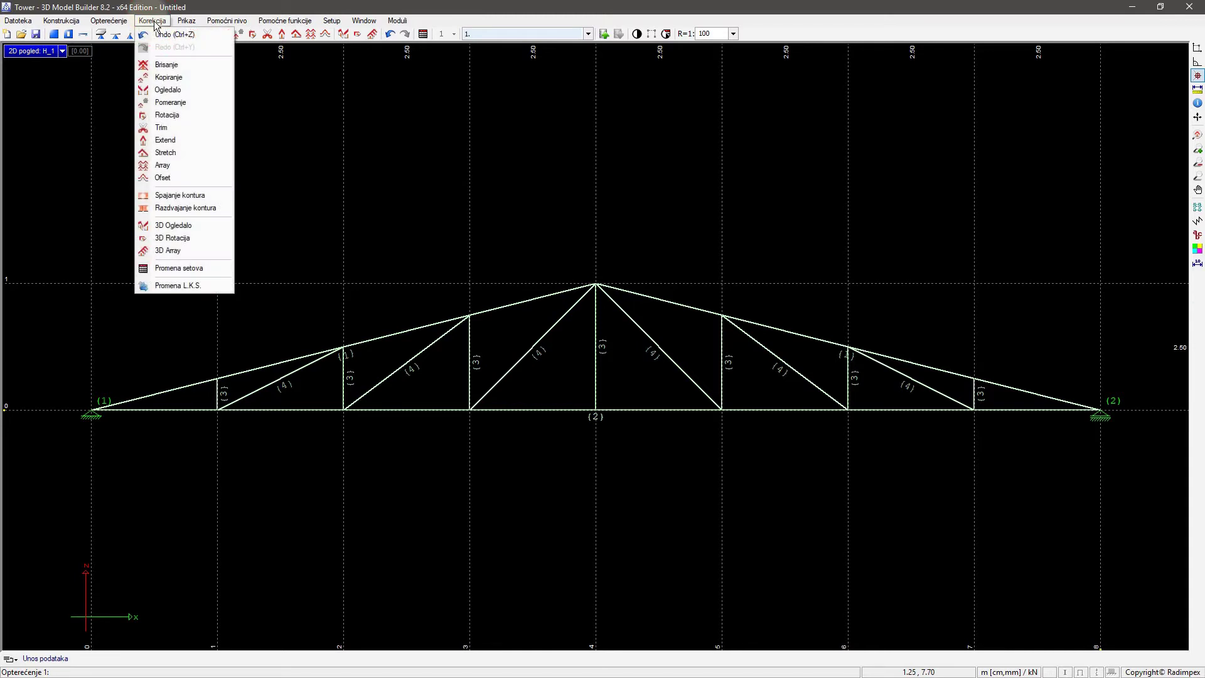
left_click(183, 208)
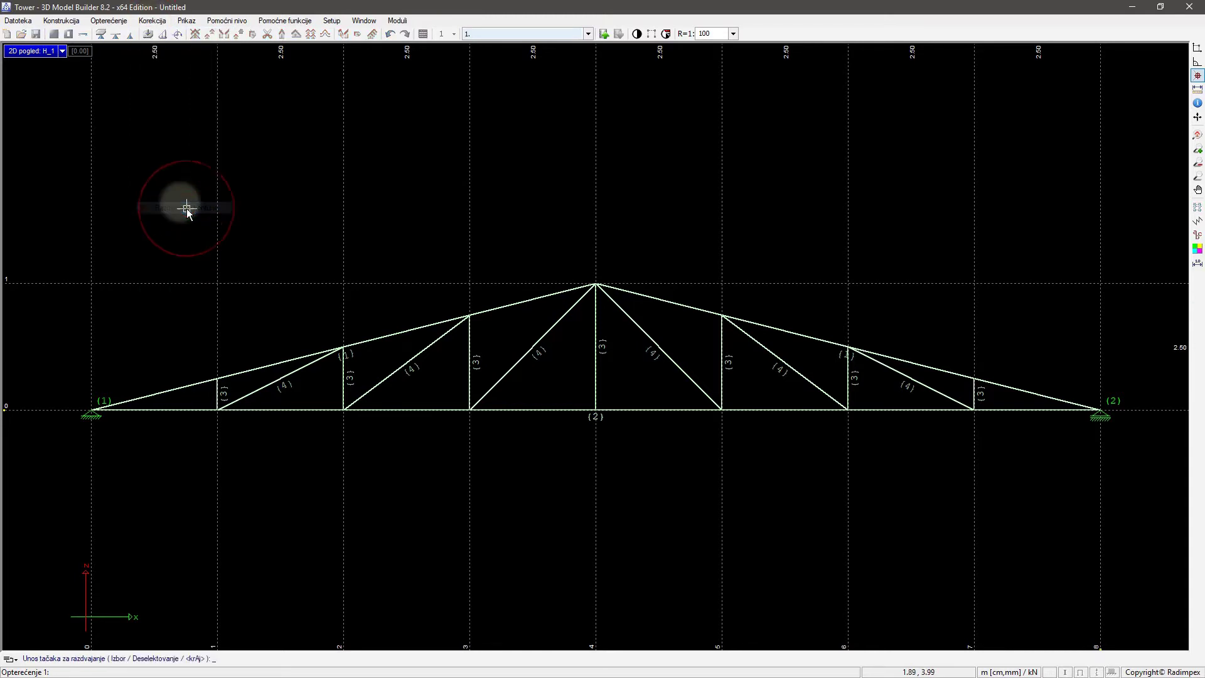
left_click(118, 659)
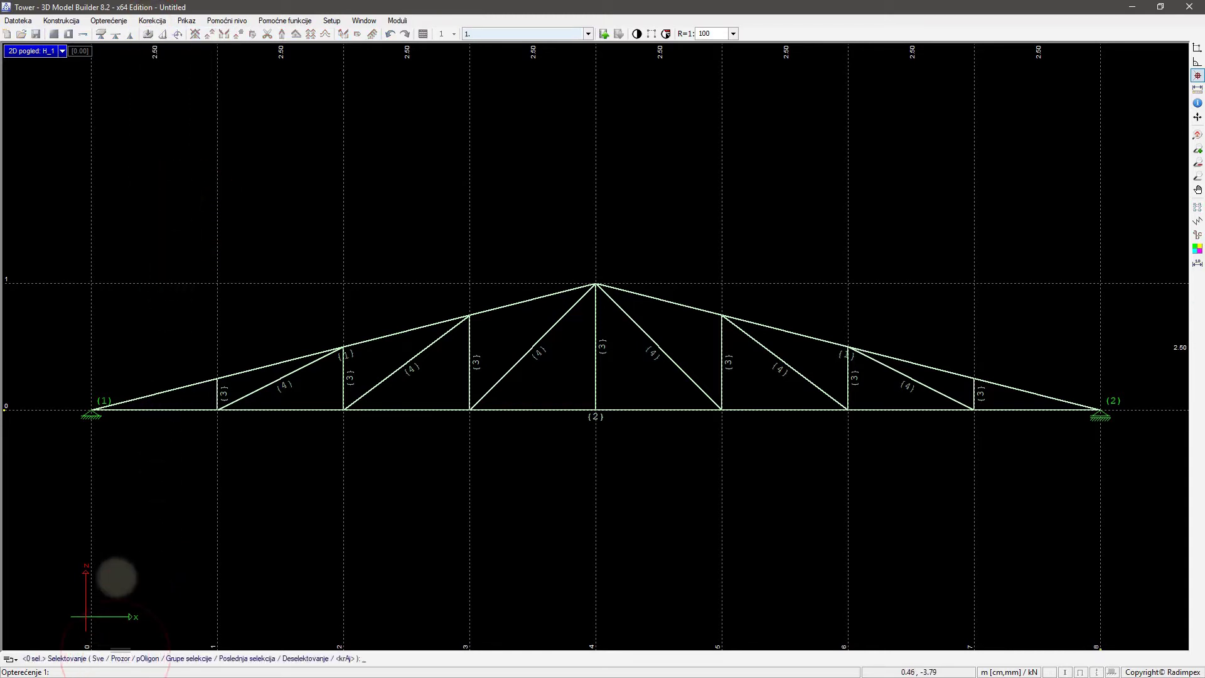
left_click(78, 241)
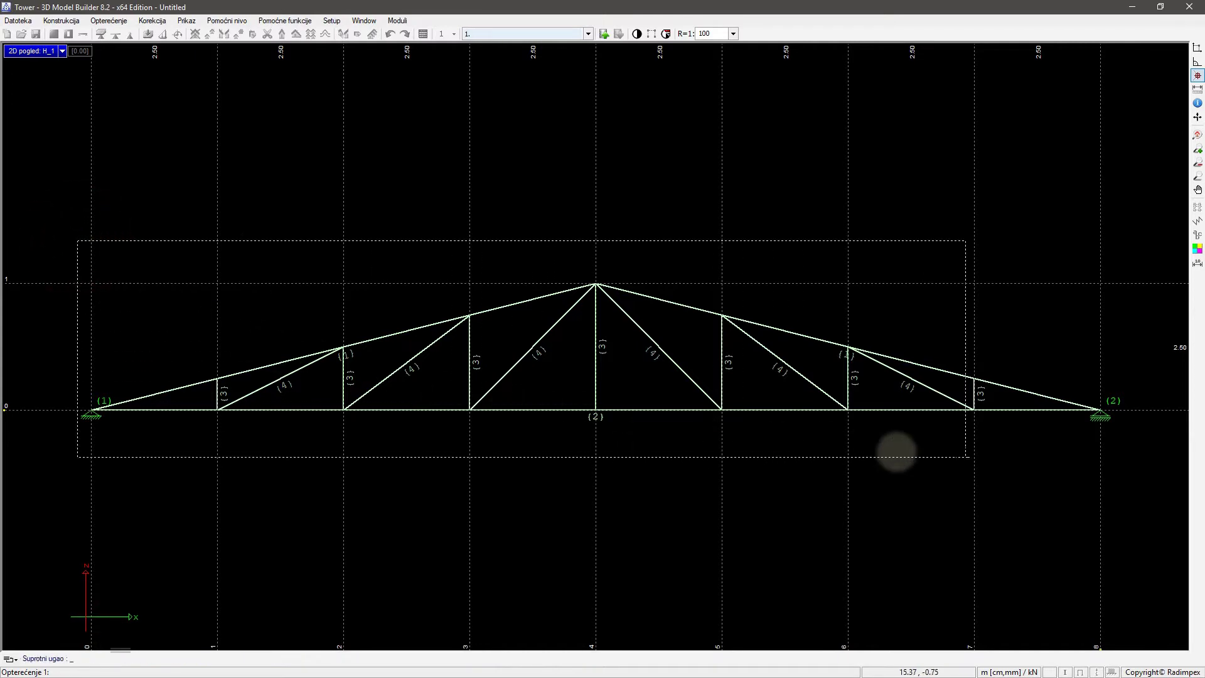
left_click(1134, 465)
right_click(778, 442)
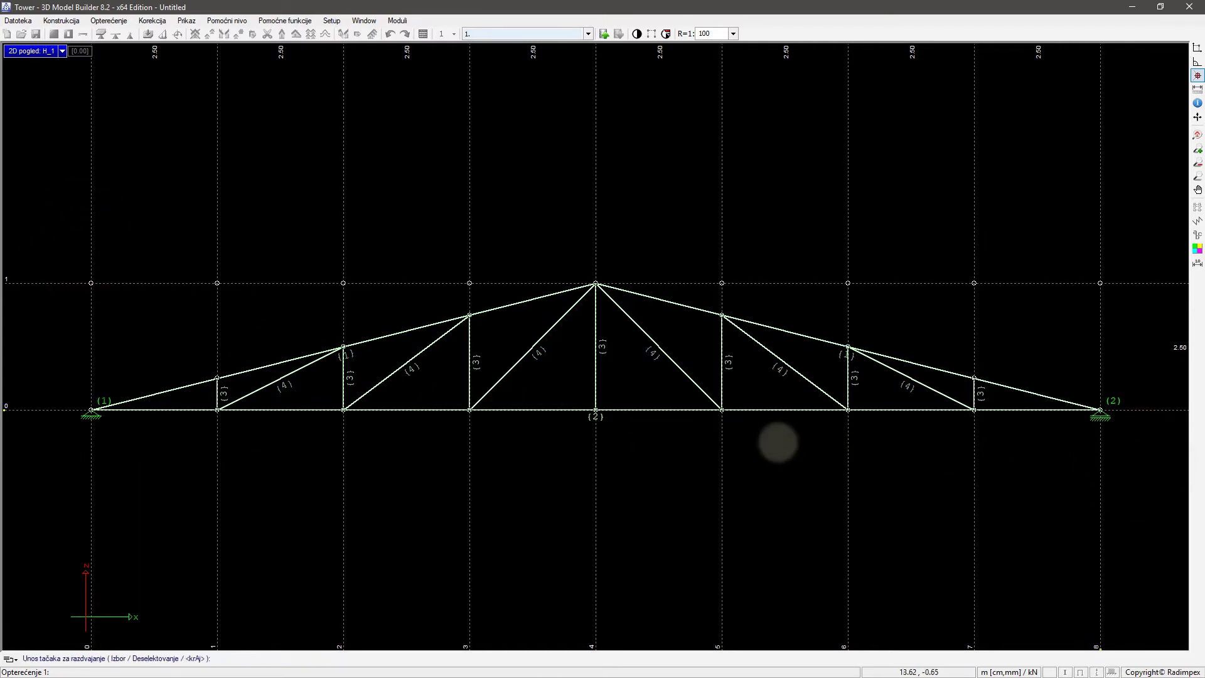
right_click(668, 435)
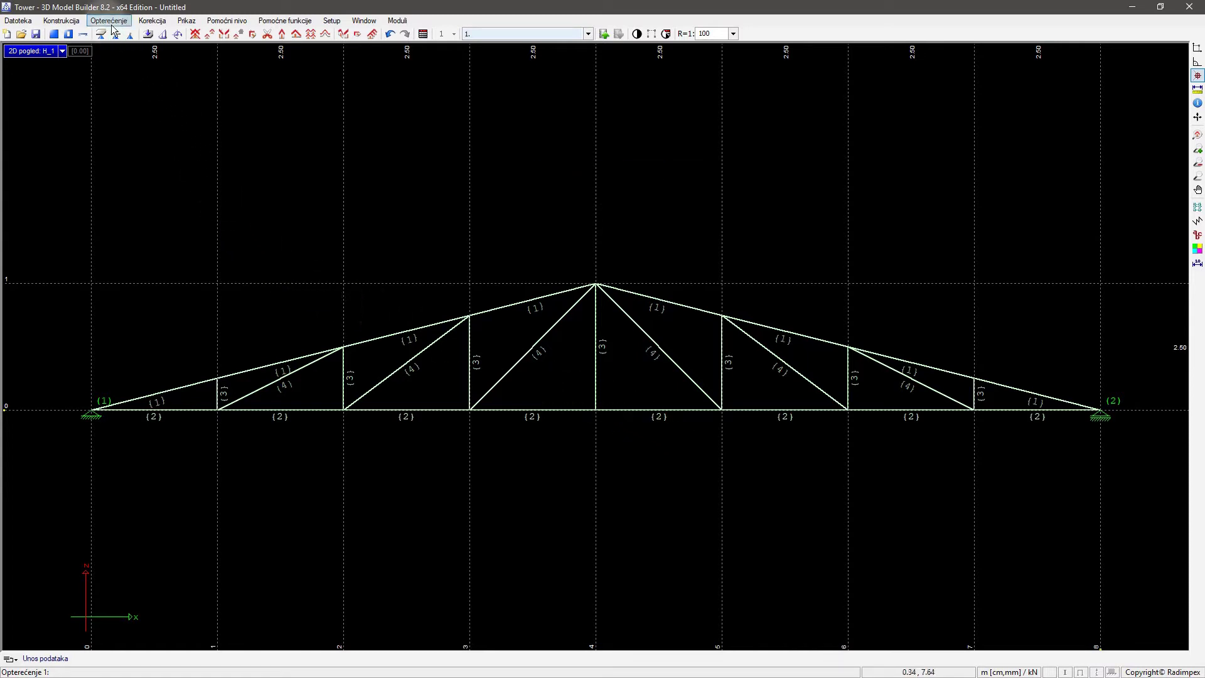
Release the M3 moment for the static and seismic models at the member ends of the whole truss.
left_click(65, 23)
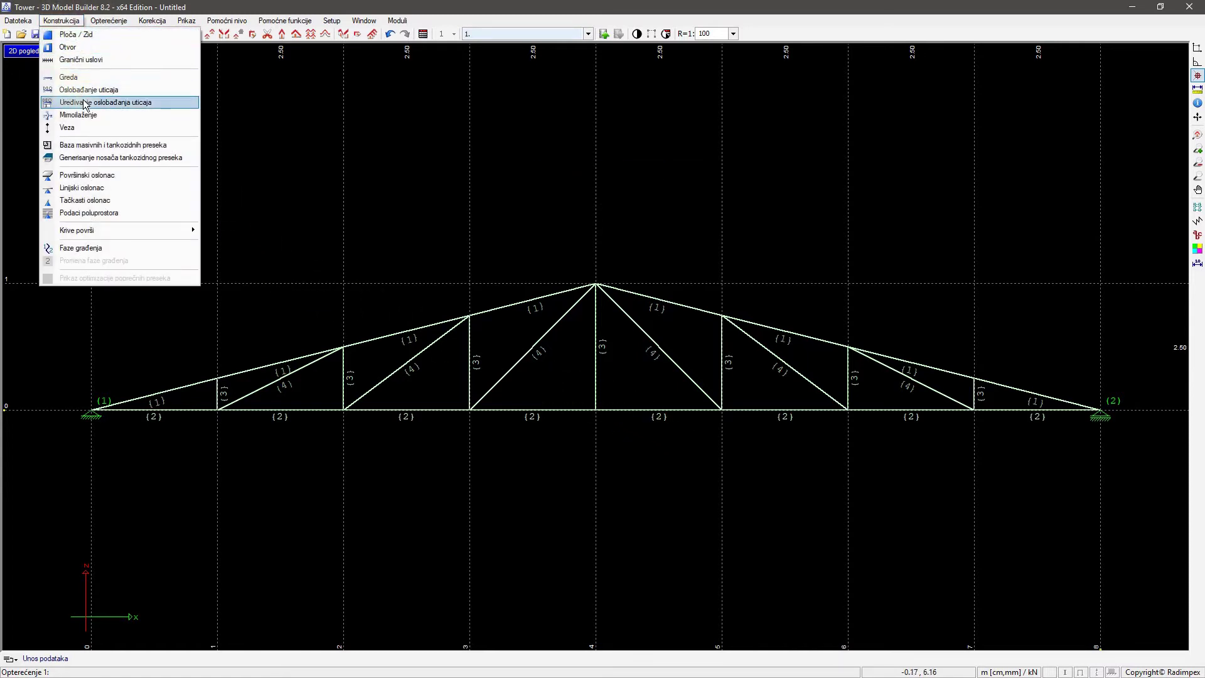
left_click(126, 93)
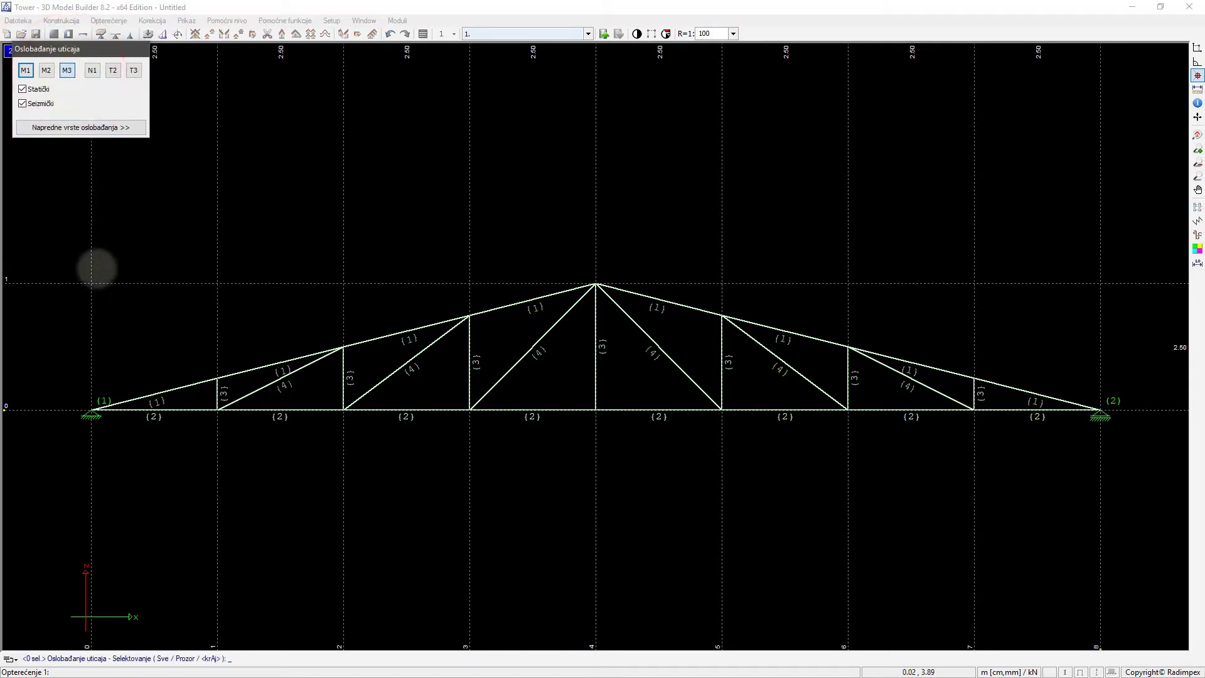
left_click(76, 232)
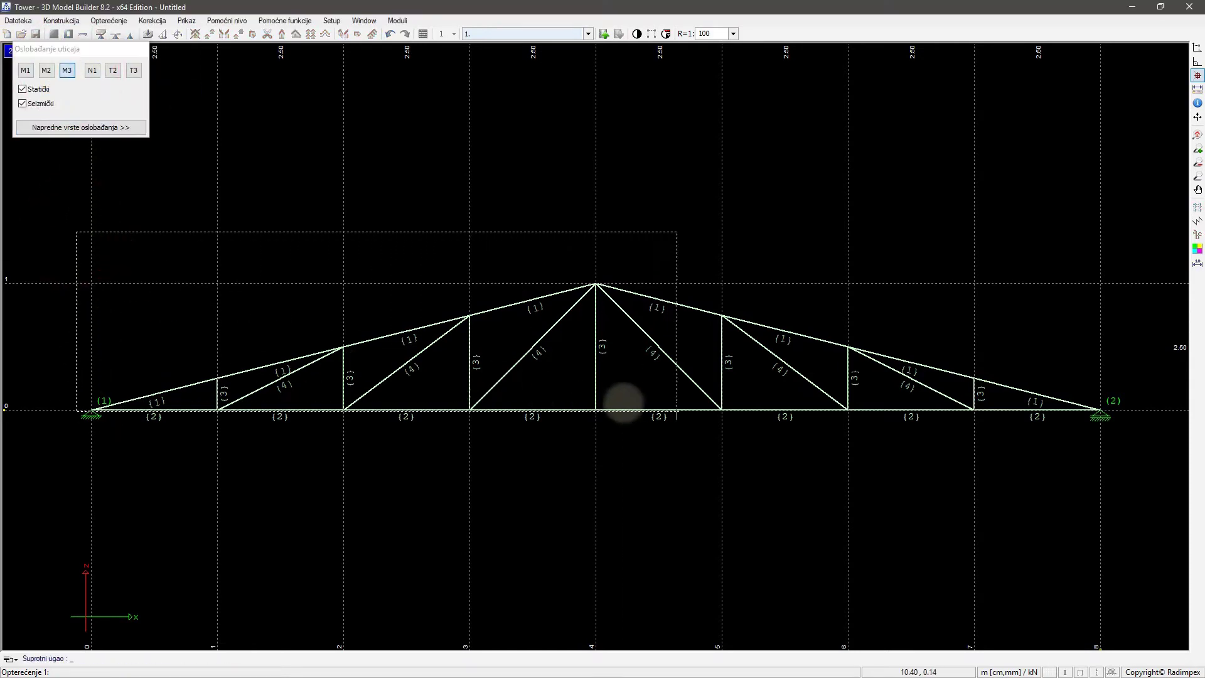
left_click(1119, 460)
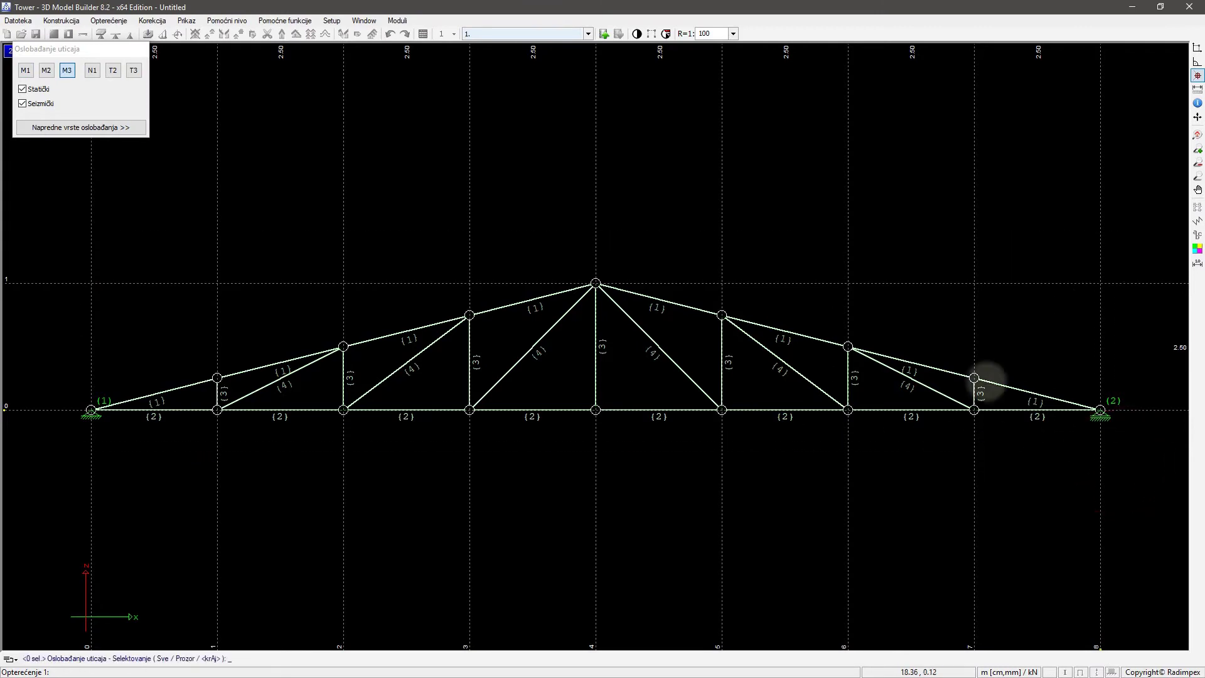
right_click(847, 304)
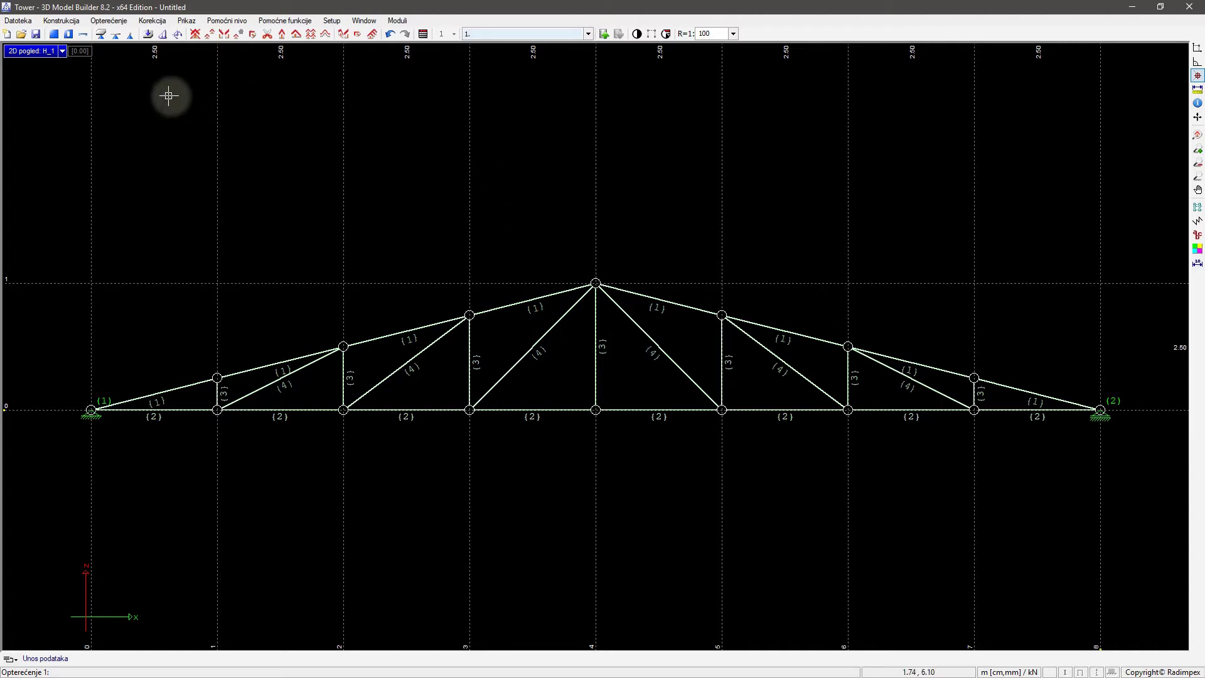
Name load case 1 Stalno and include the self-weight (g) in it.
left_click(110, 21)
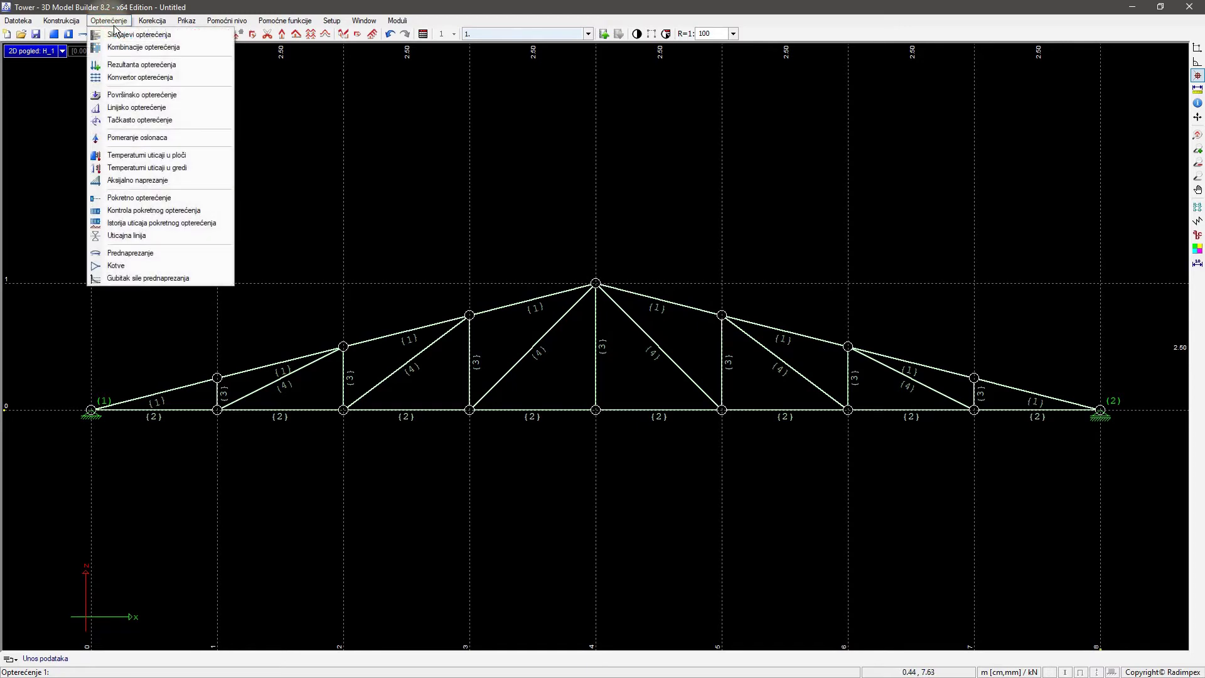
left_click(124, 34)
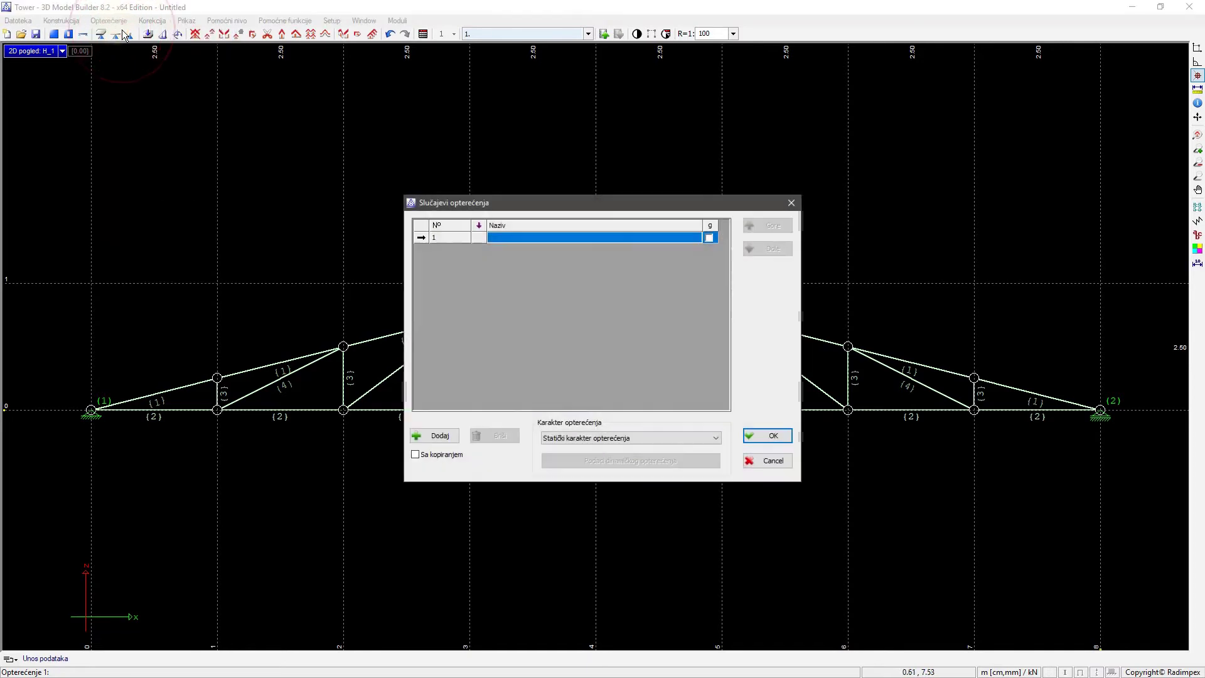
left_click(503, 237)
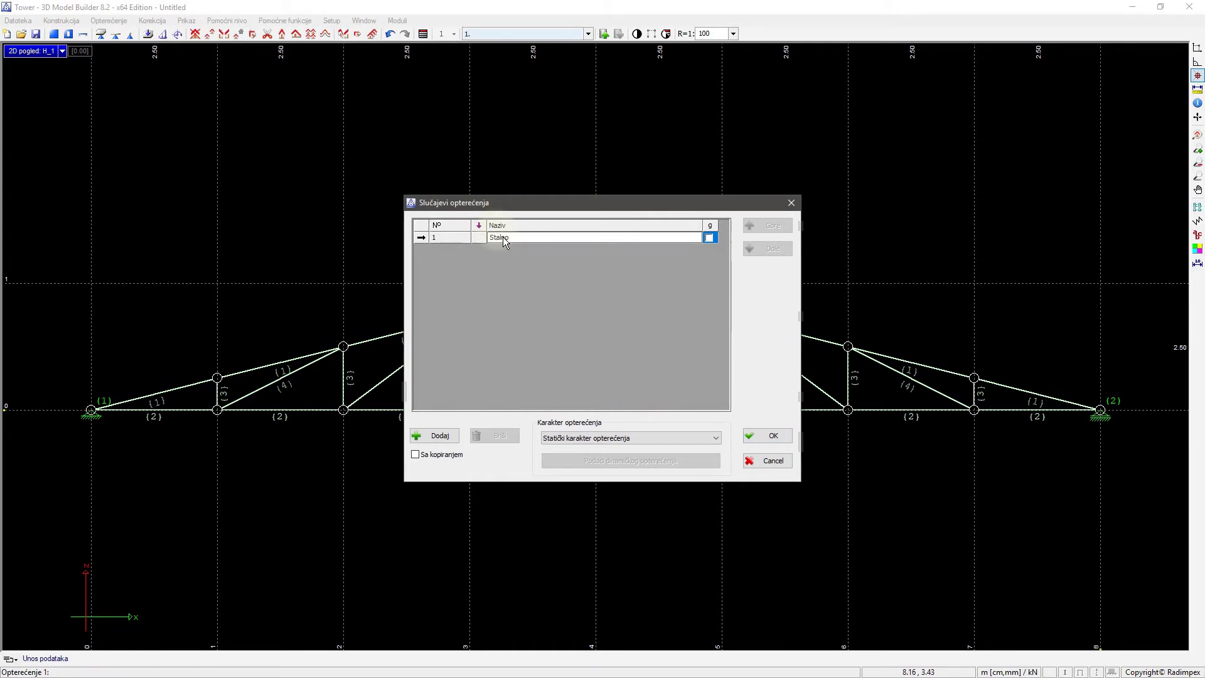
left_click(706, 238)
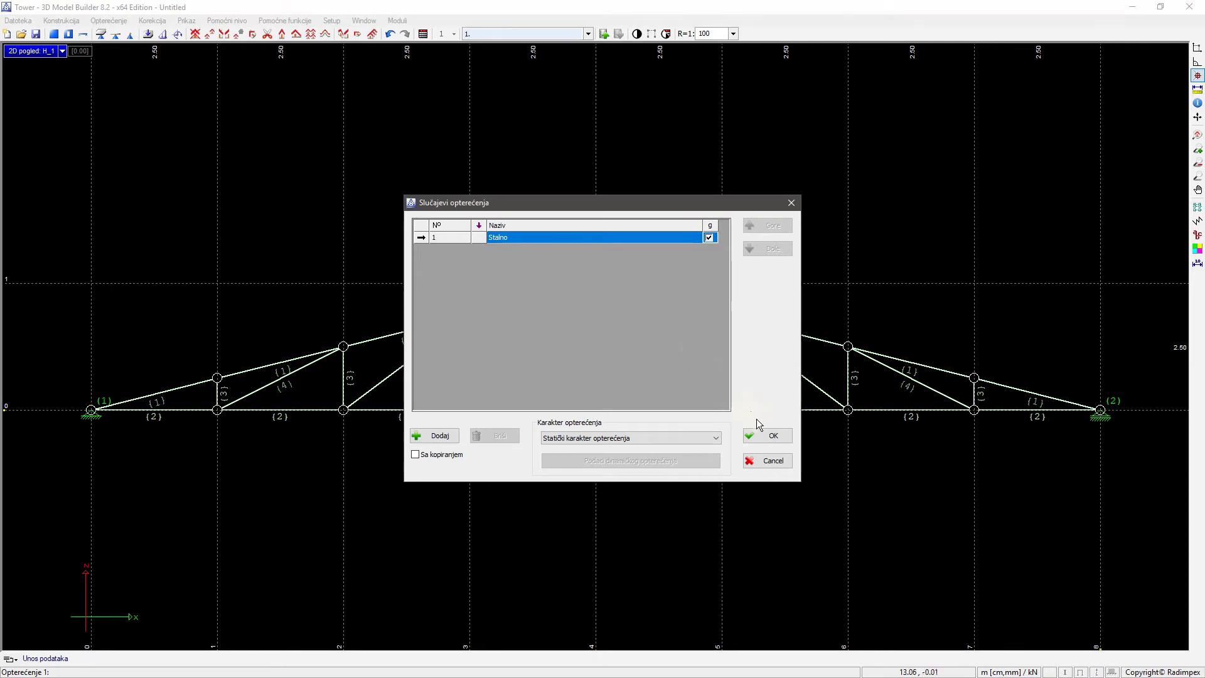
left_click(765, 433)
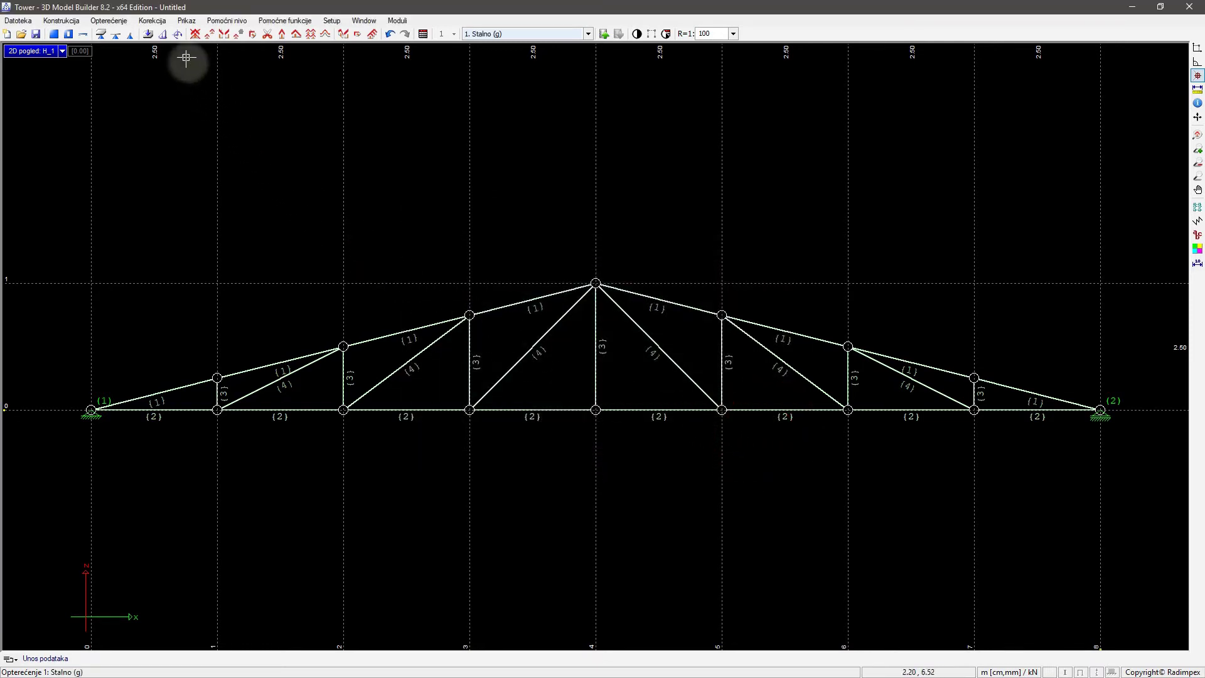
Apply a point force of -2.34 kN at both truss end supports on axes 0 and 8 for load case Stalno.
left_click(177, 34)
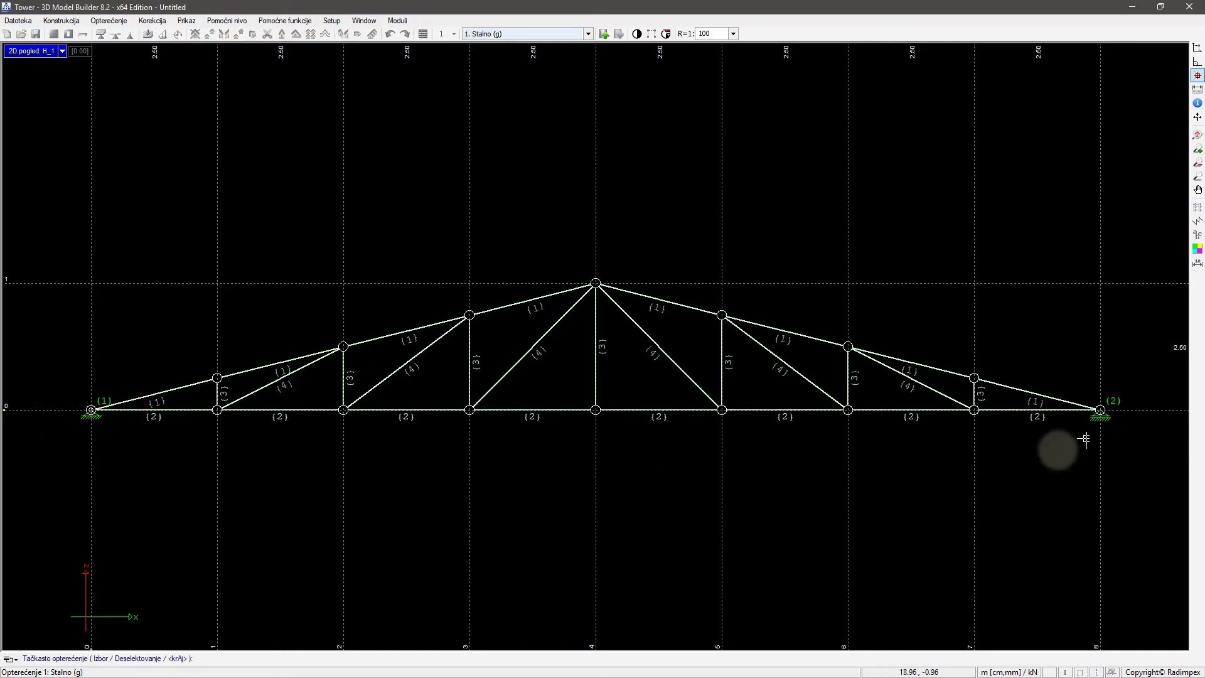
left_click(1100, 409)
right_click(1075, 435)
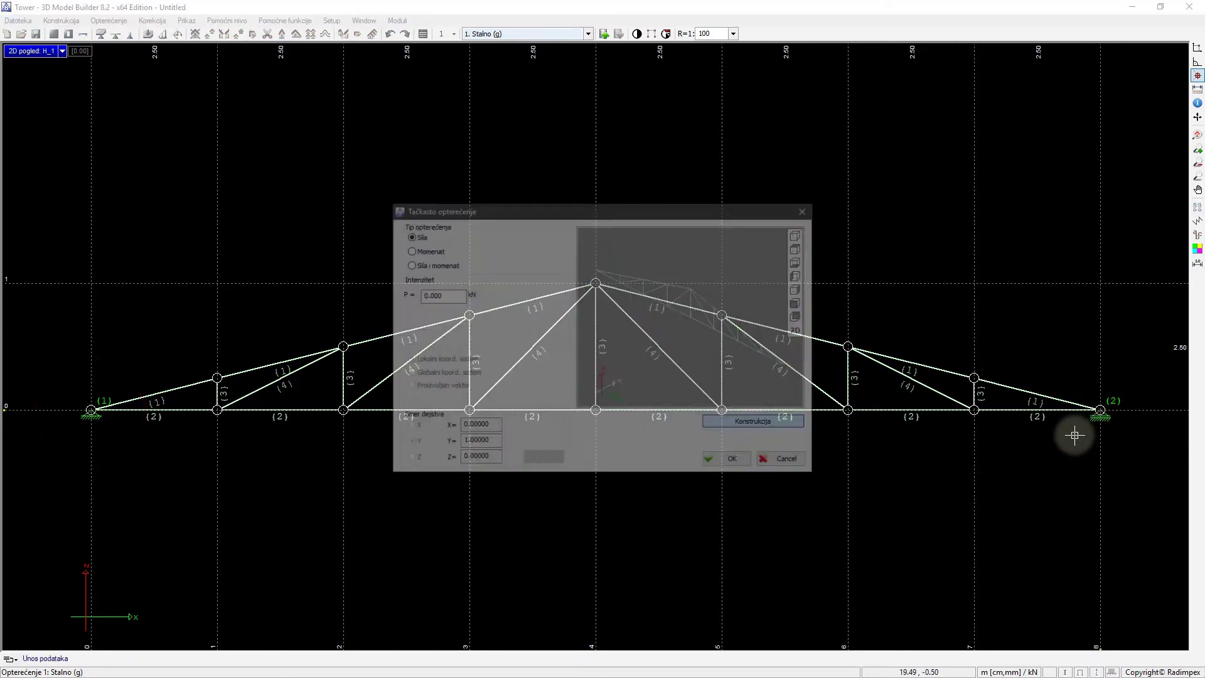
left_click_drag(439, 294, 407, 294)
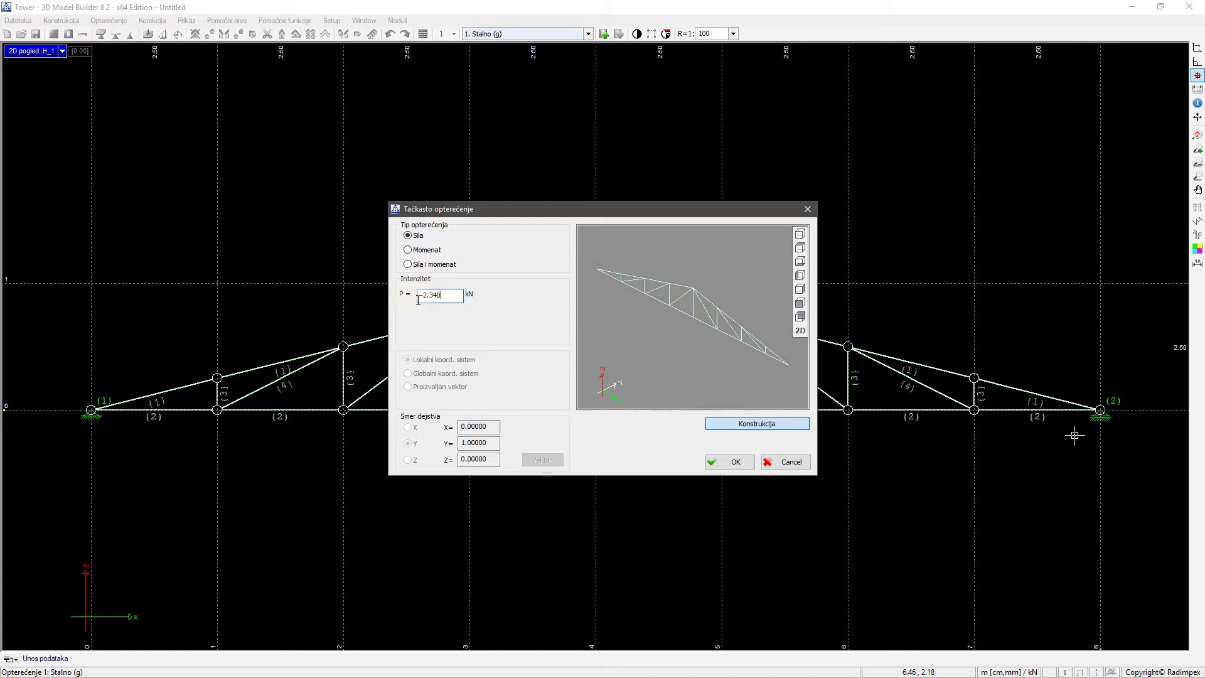
type("2.340")
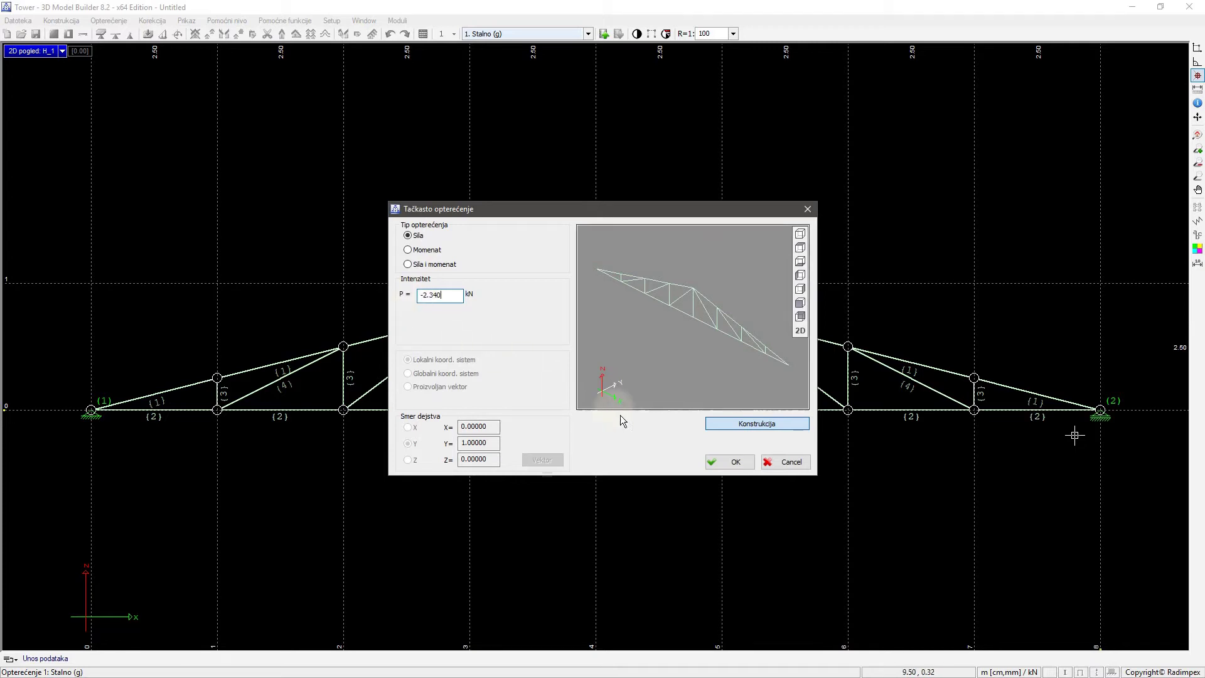
left_click(728, 462)
Apply a point force of -4.68 kN at the seven inner top chord nodes on axes 1 to 7 for load case Stalno.
right_click(243, 297)
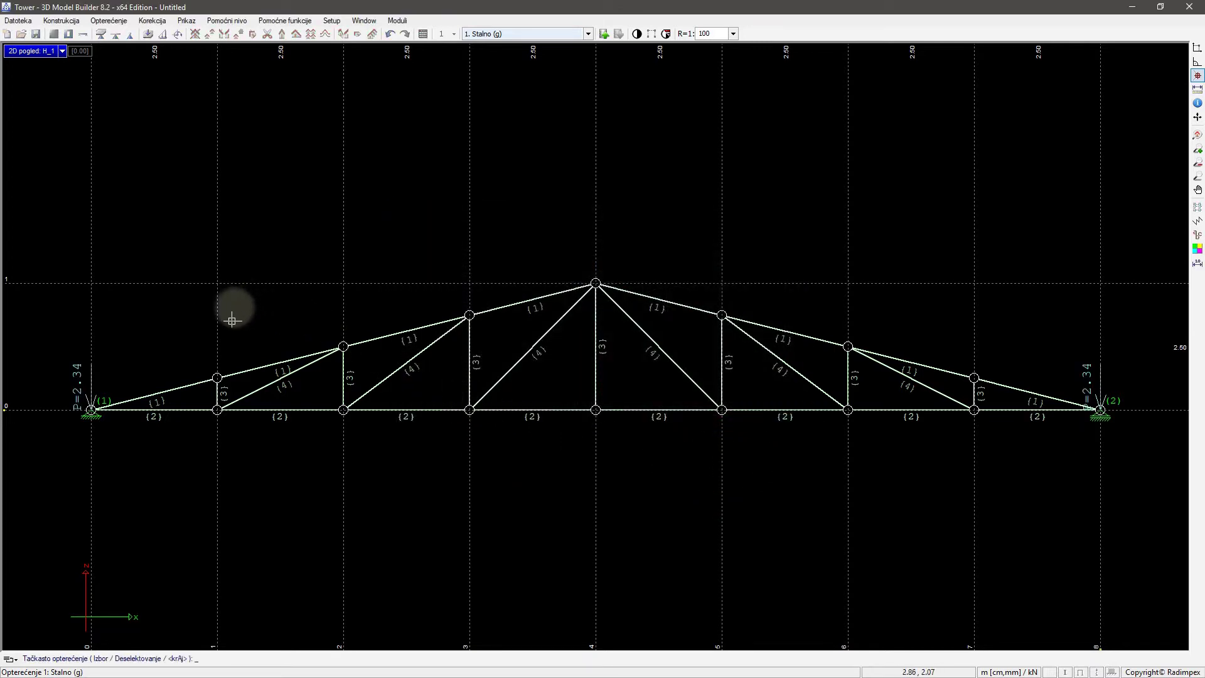
left_click(217, 377)
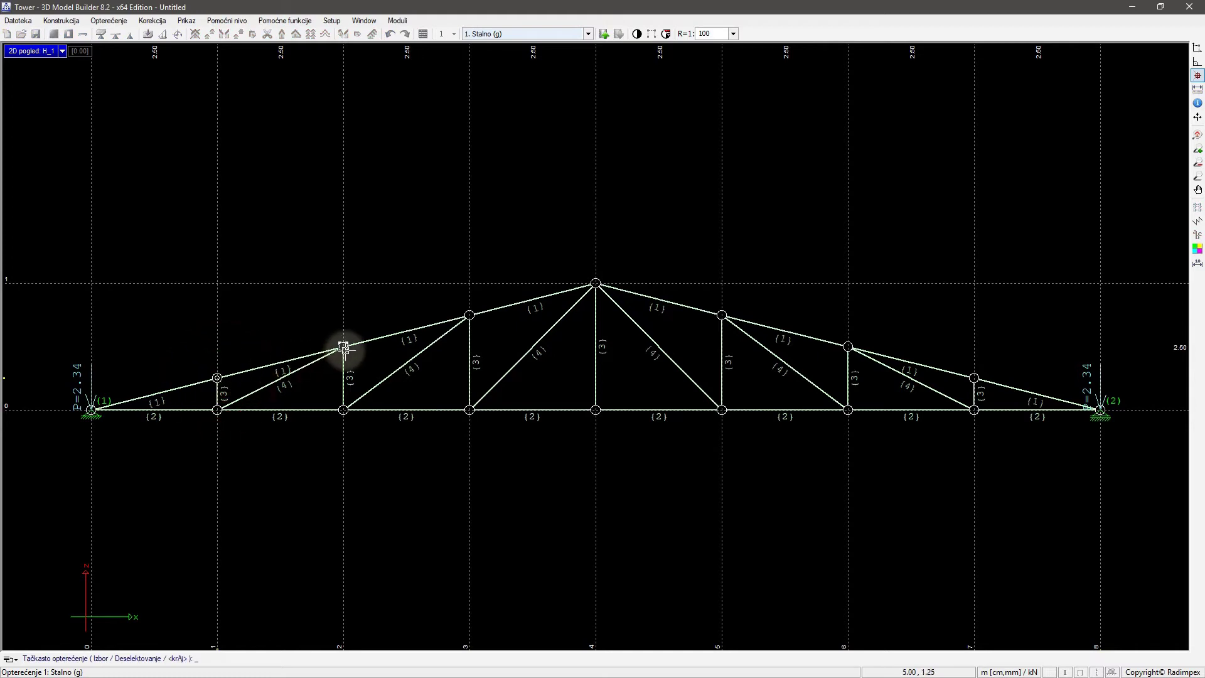
left_click(470, 315)
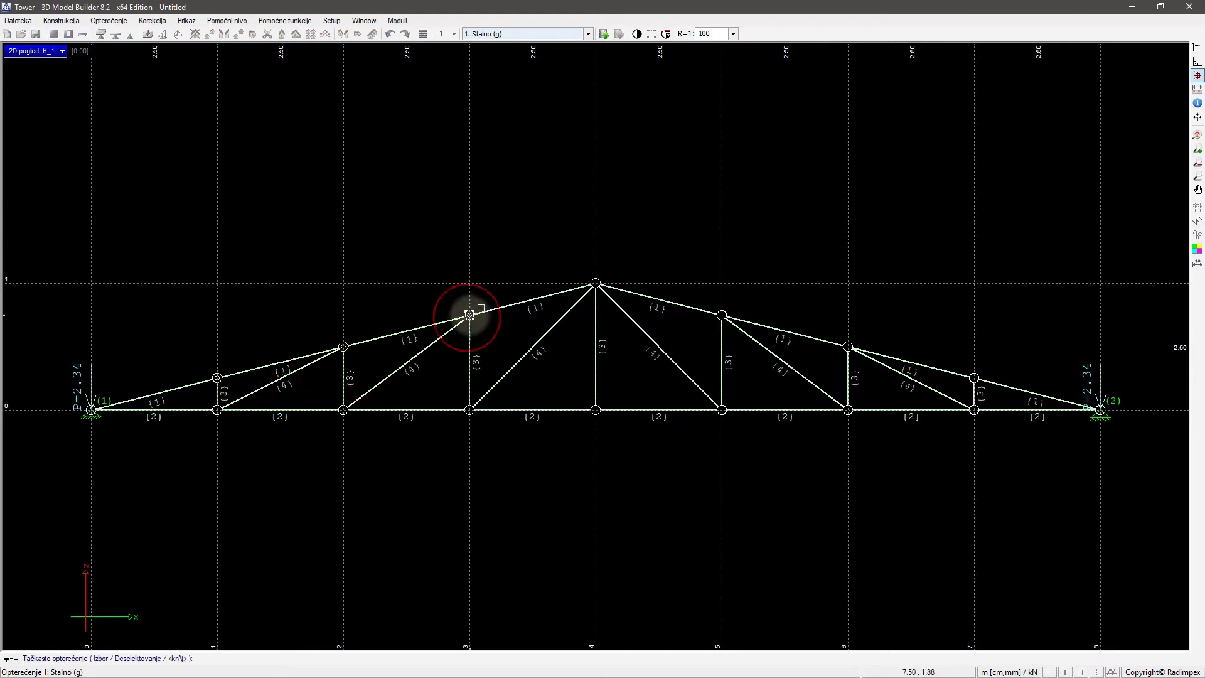
left_click(595, 283)
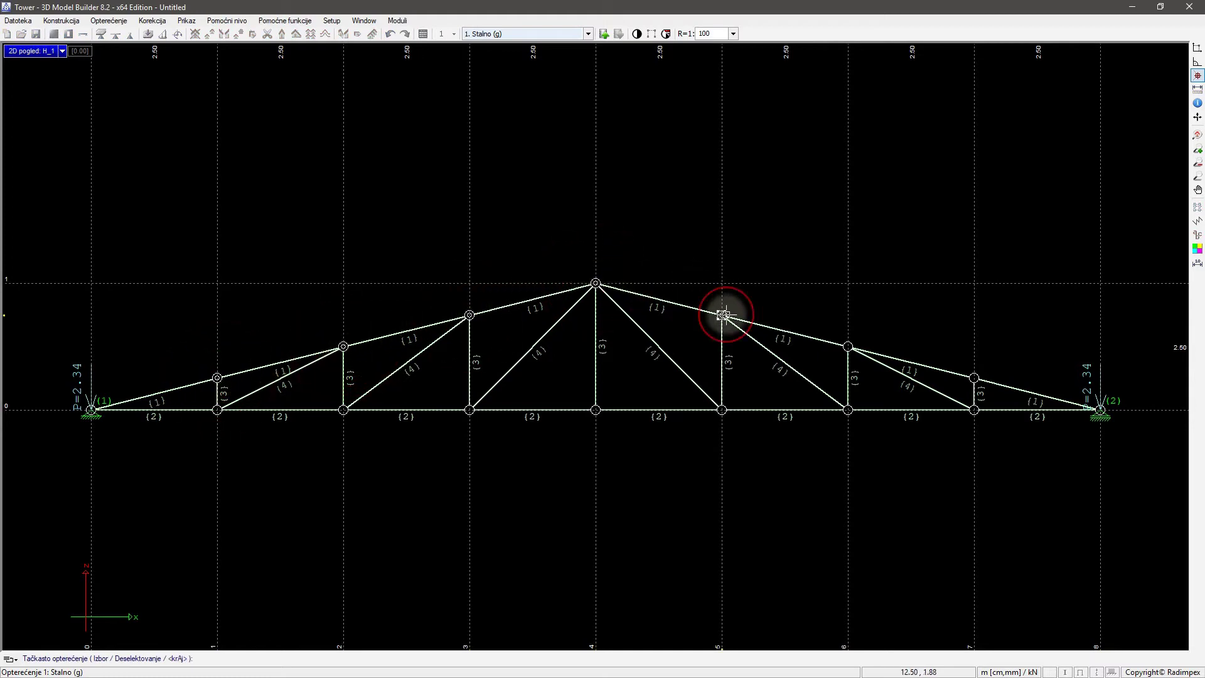
left_click(722, 315)
left_click(847, 347)
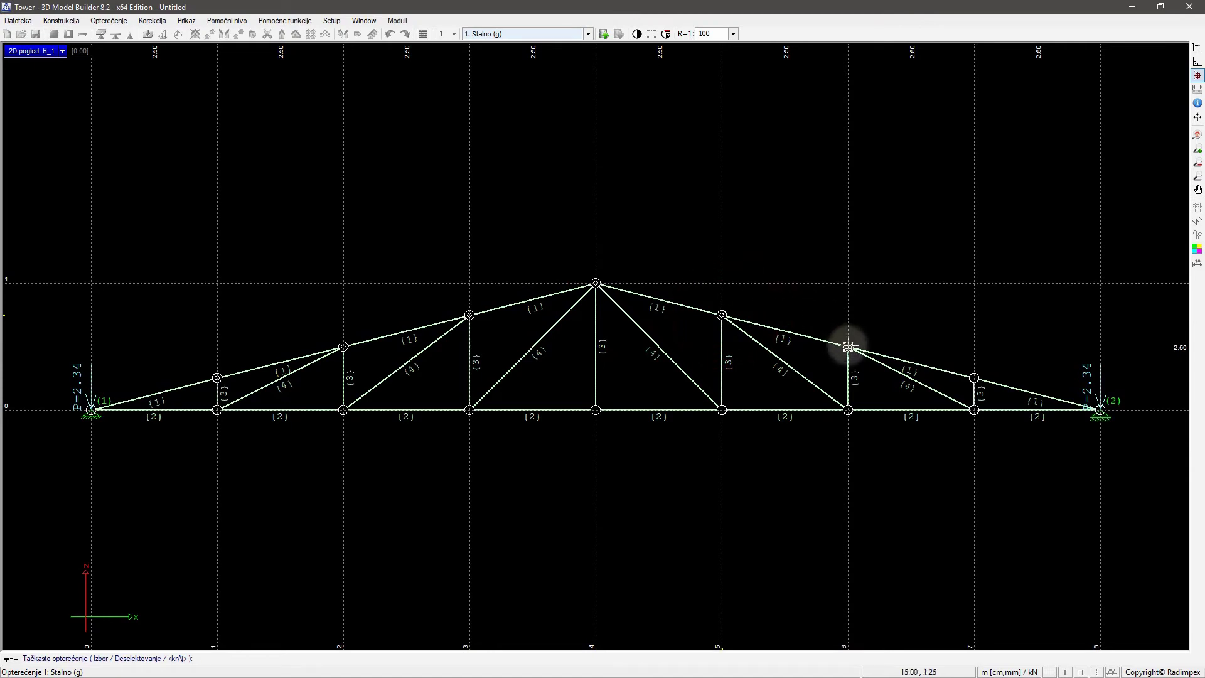
left_click(974, 377)
right_click(954, 350)
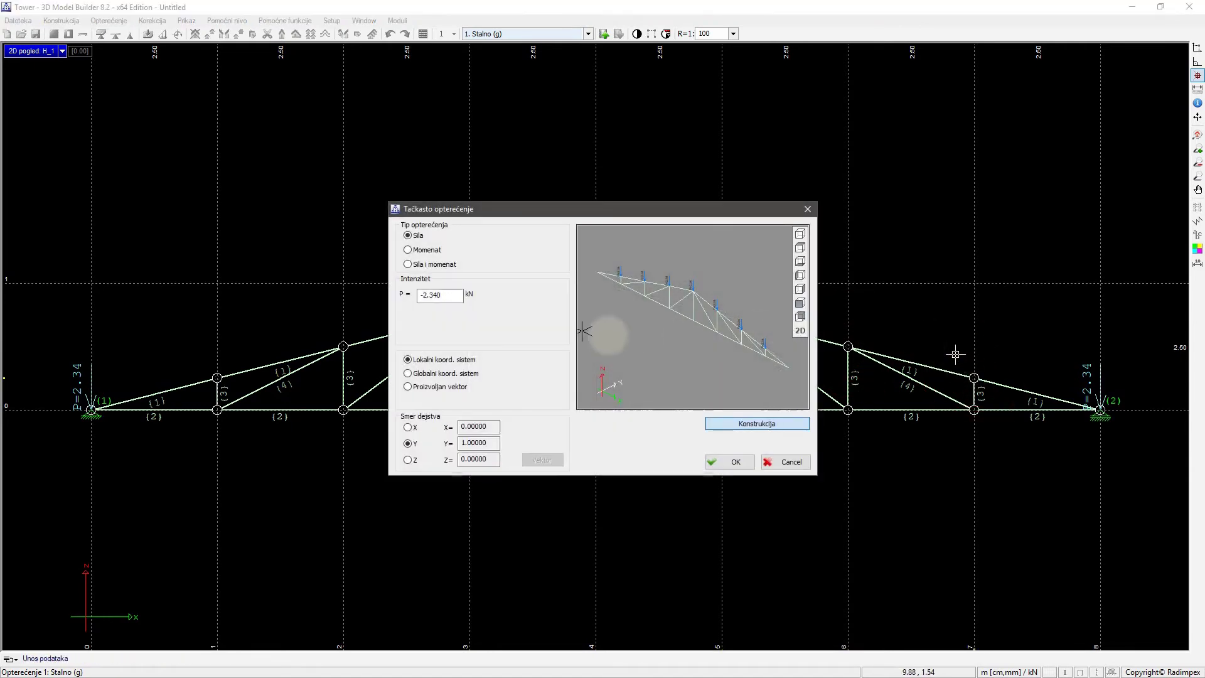
left_click_drag(443, 297, 426, 302)
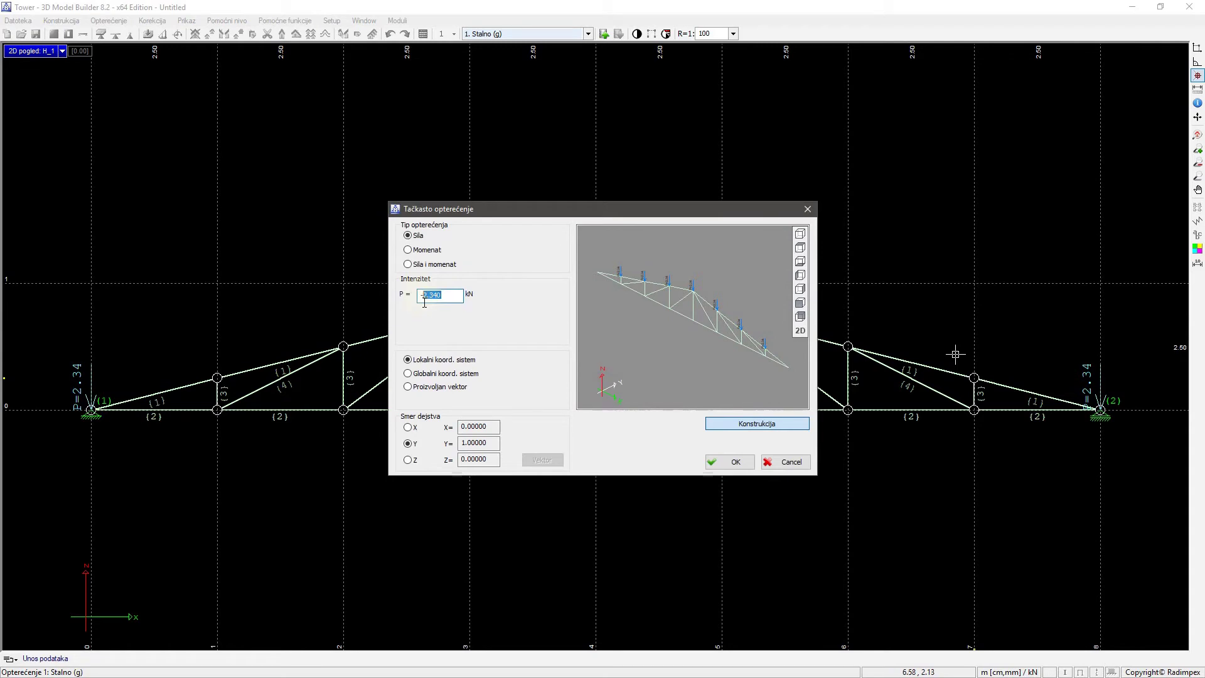
type("4.68")
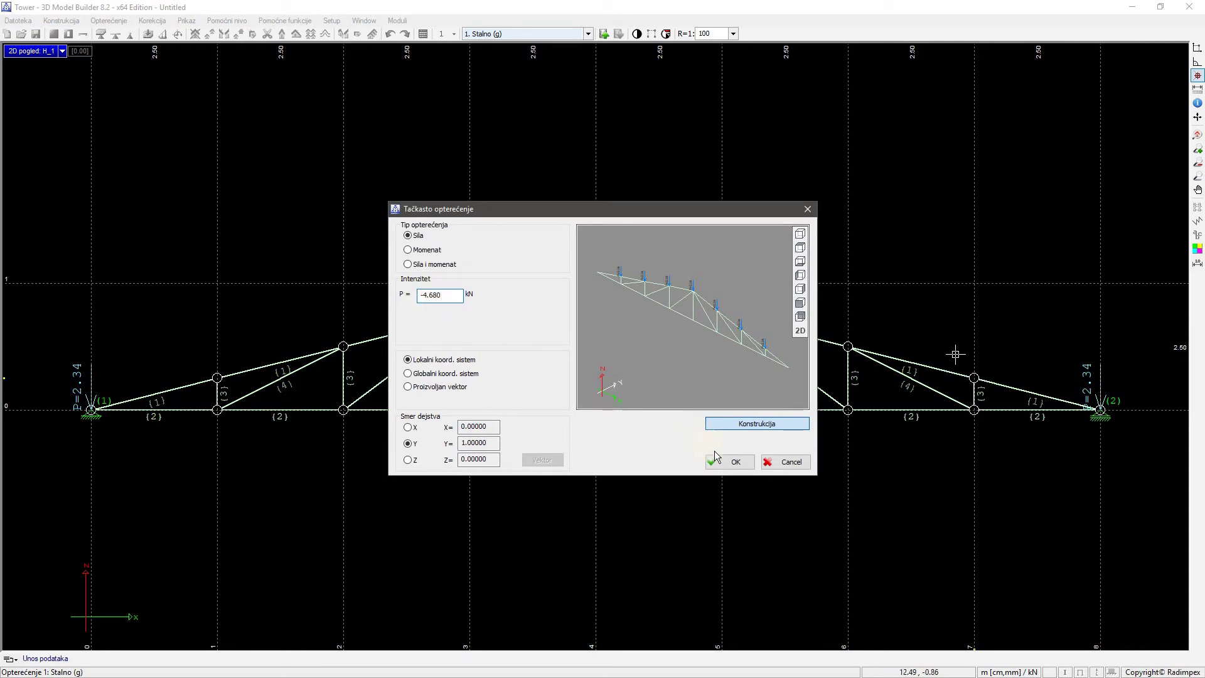
left_click(731, 462)
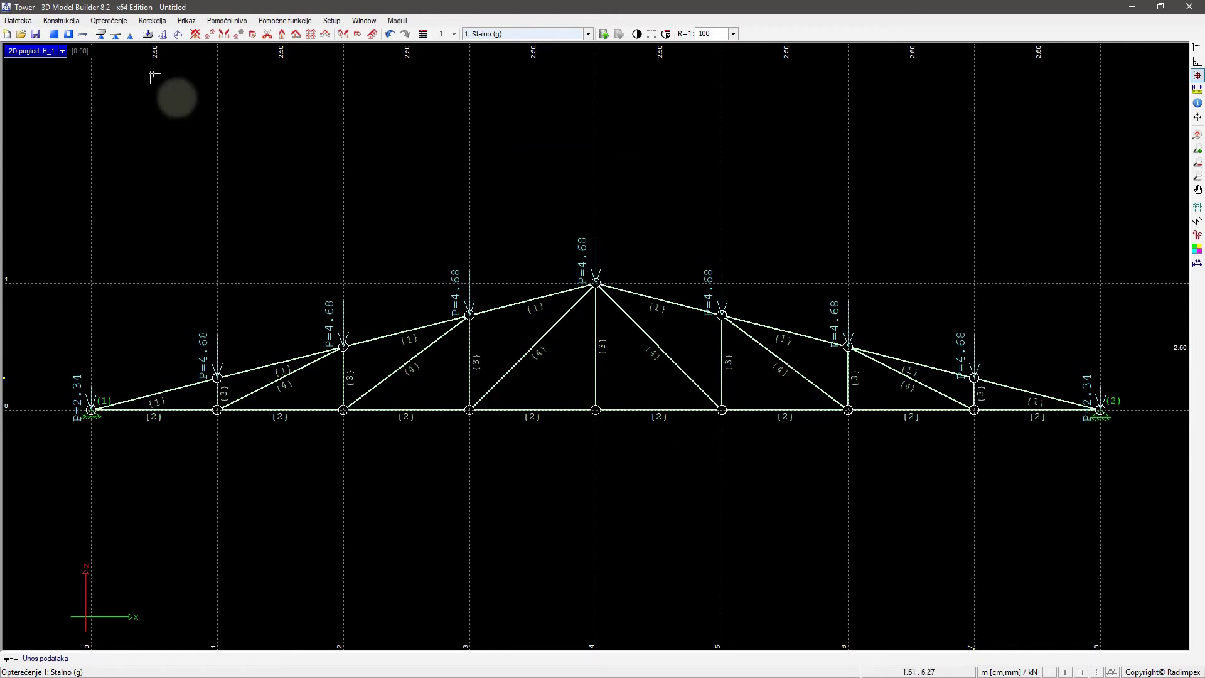
Add load case 2 named Sneg without self-weight.
left_click(121, 21)
left_click(123, 35)
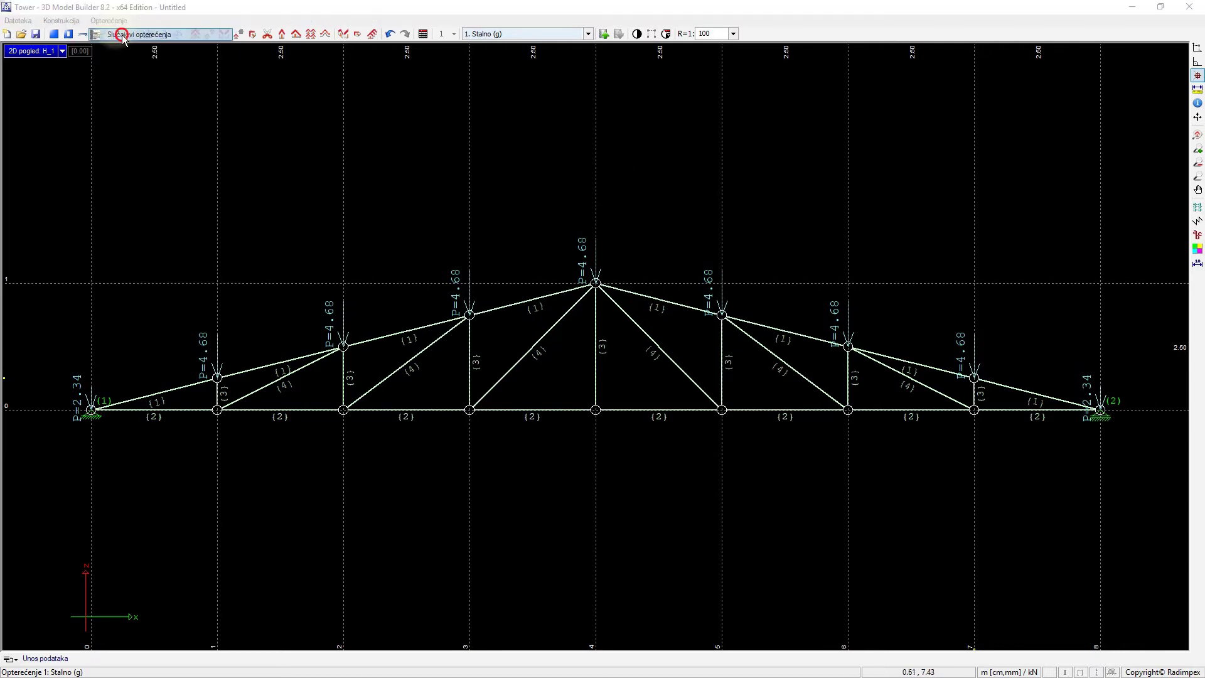
left_click(445, 436)
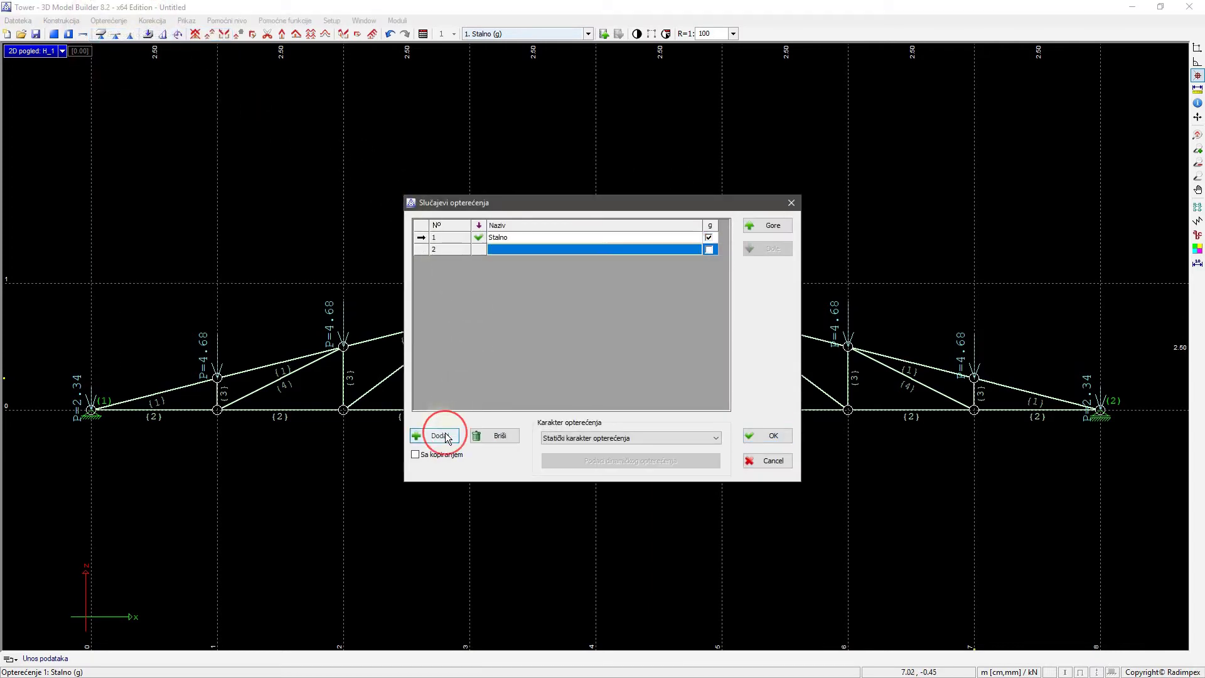
left_click(500, 251)
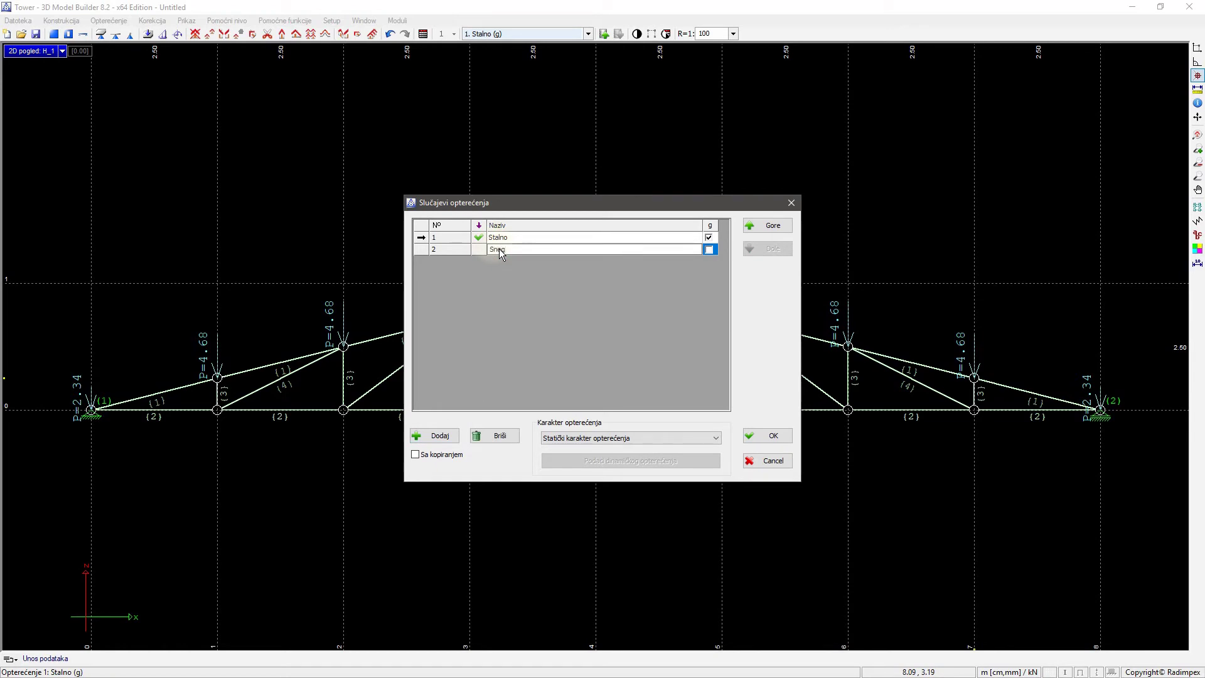
left_click(771, 436)
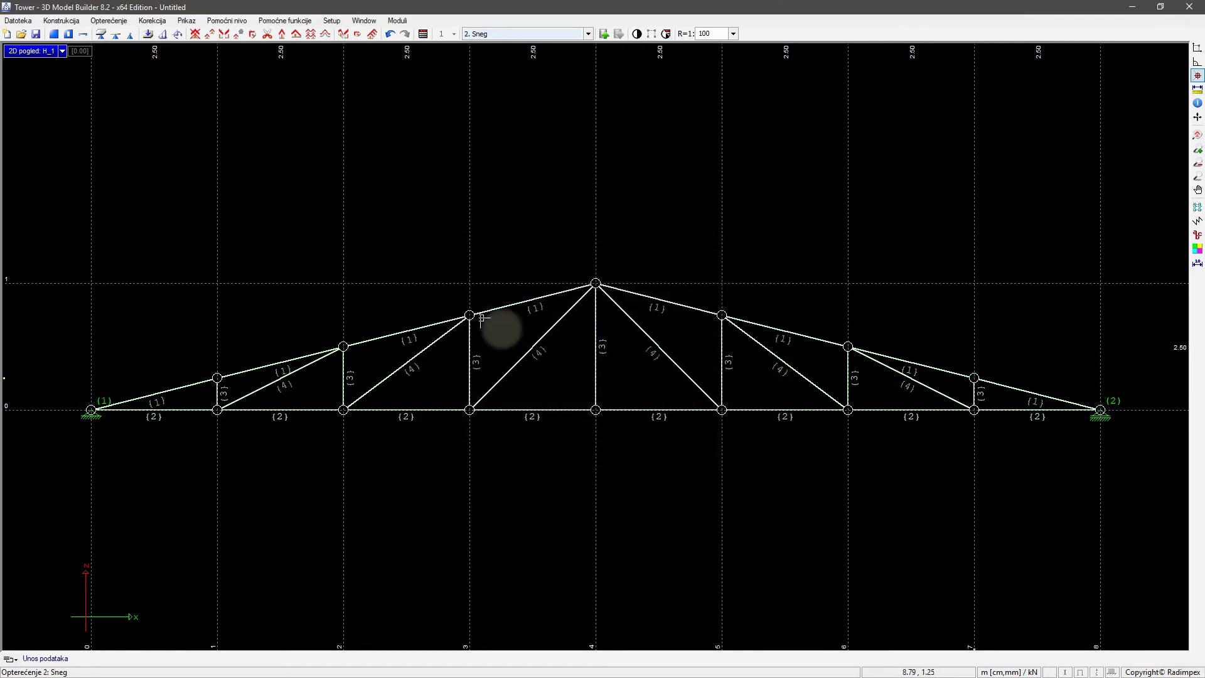
Apply a point force of -1.8 kN at both truss end supports for load case Sneg.
left_click(178, 34)
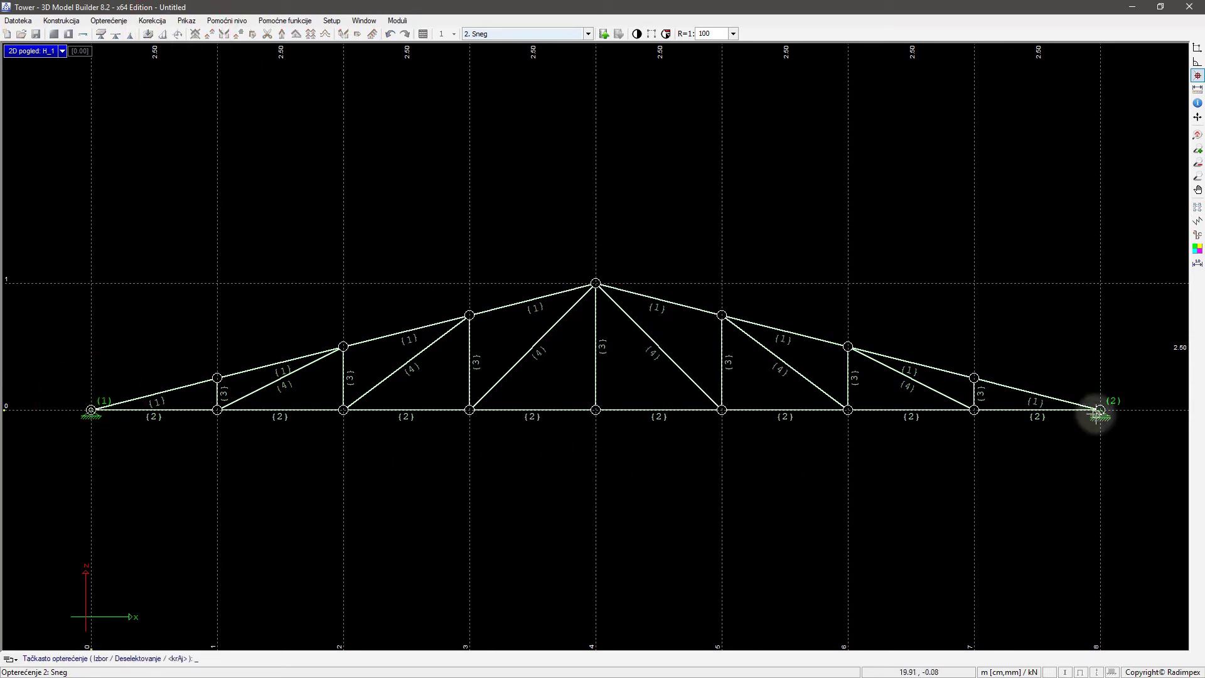
right_click(1097, 411)
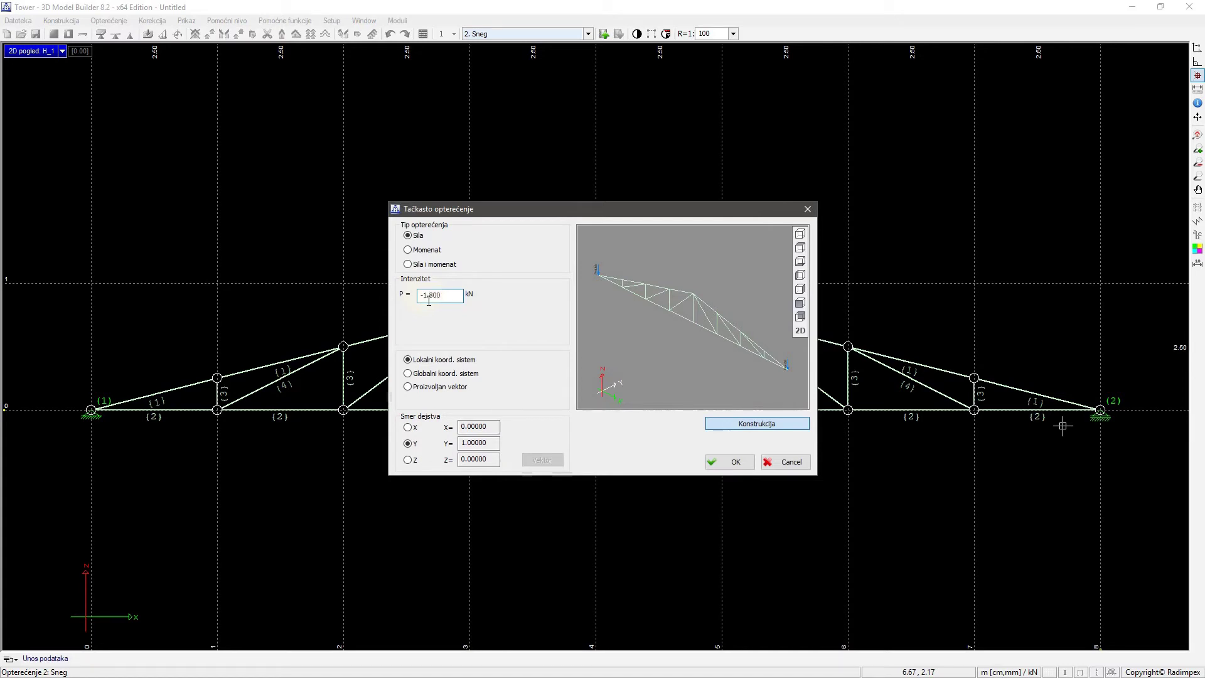
left_click(731, 461)
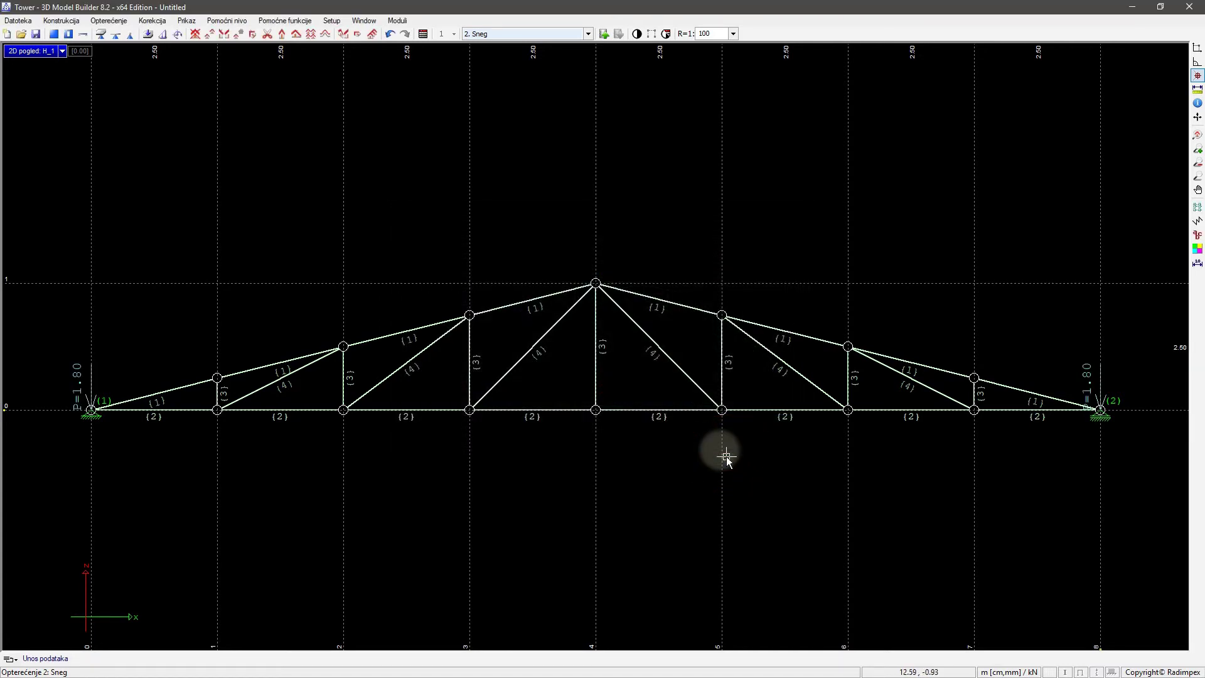
Apply a point force of -3.6 kN at the seven inner top chord nodes on axes 1 to 7 for load case Sneg.
right_click(218, 295)
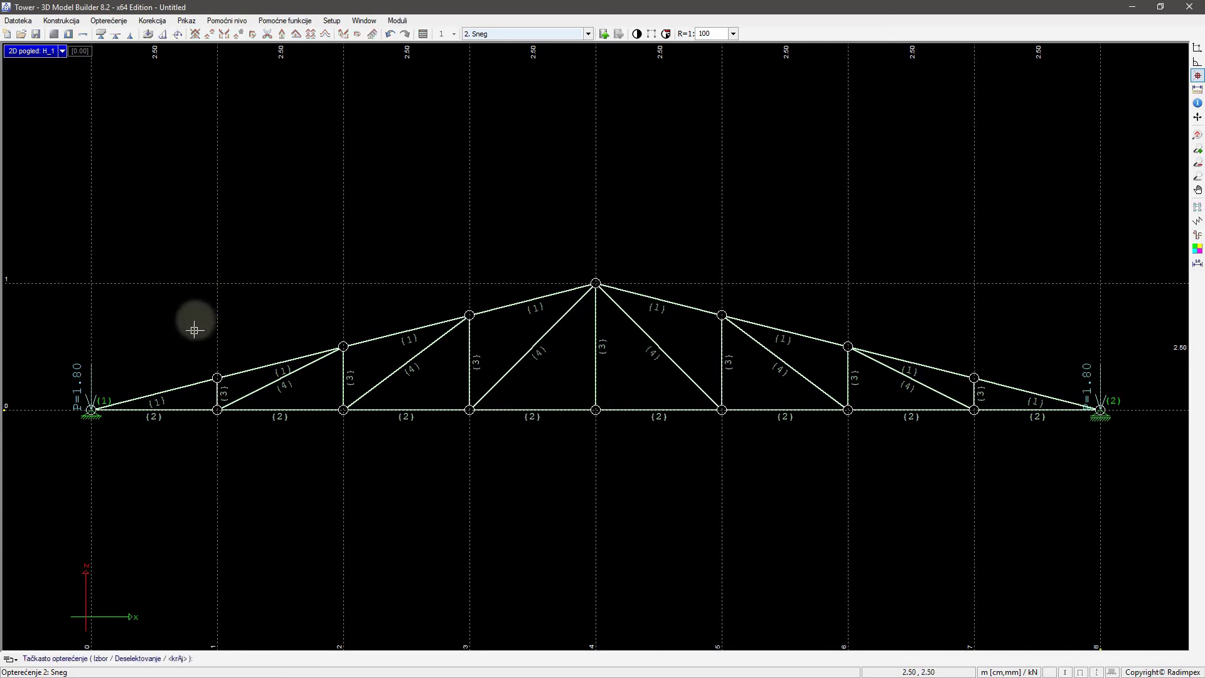
left_click(216, 376)
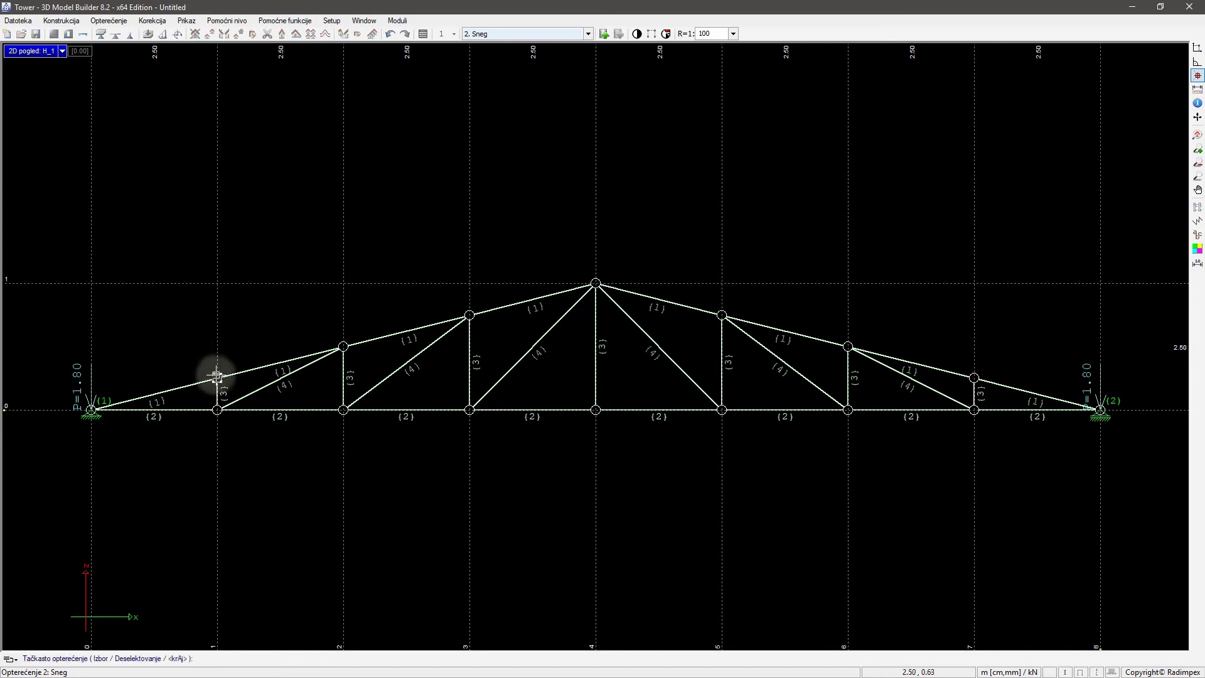
left_click(343, 345)
left_click(469, 314)
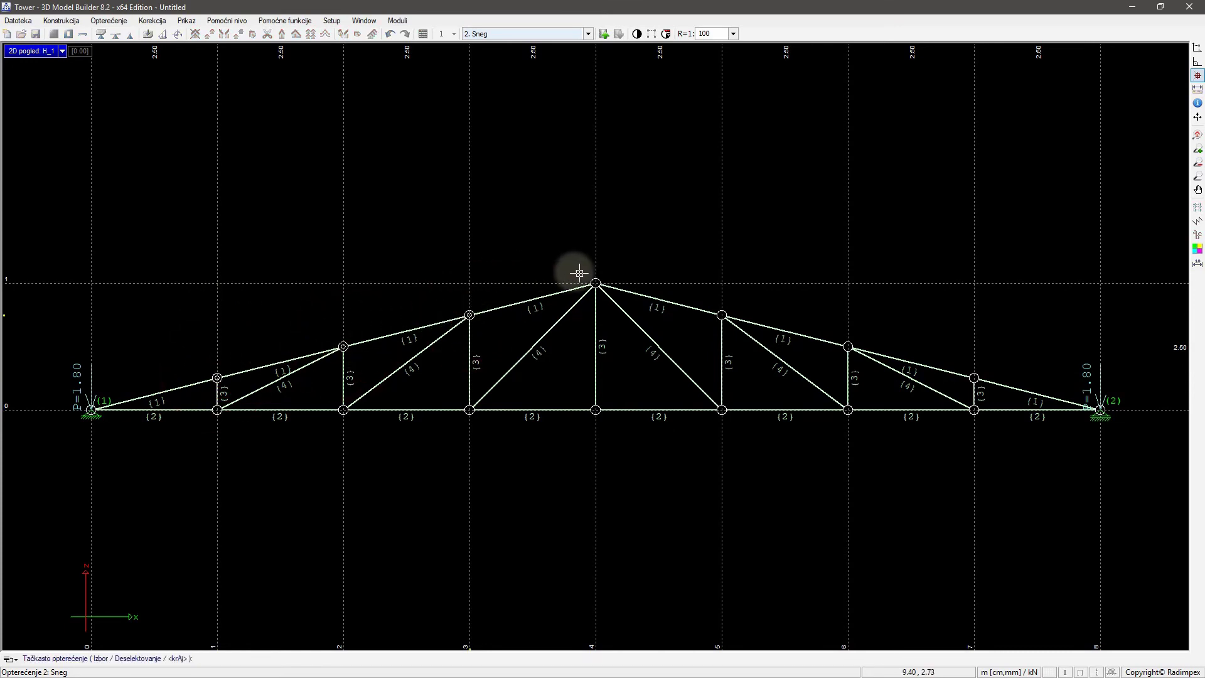
left_click(596, 283)
left_click(721, 314)
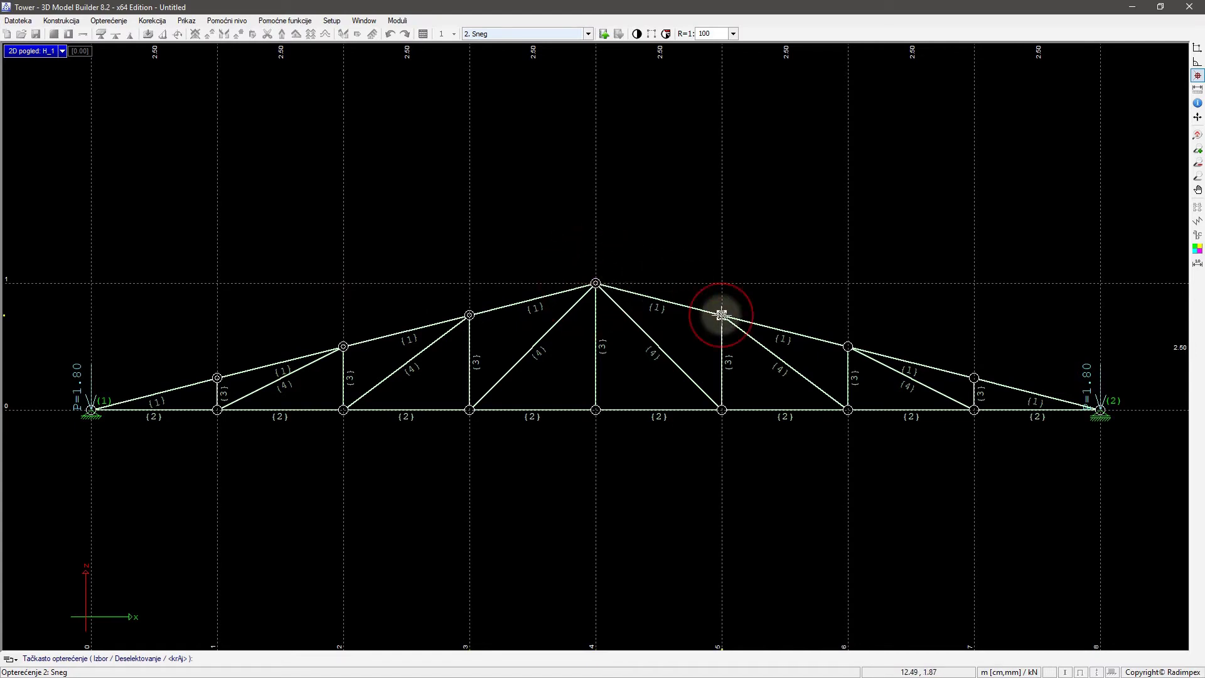
left_click(848, 346)
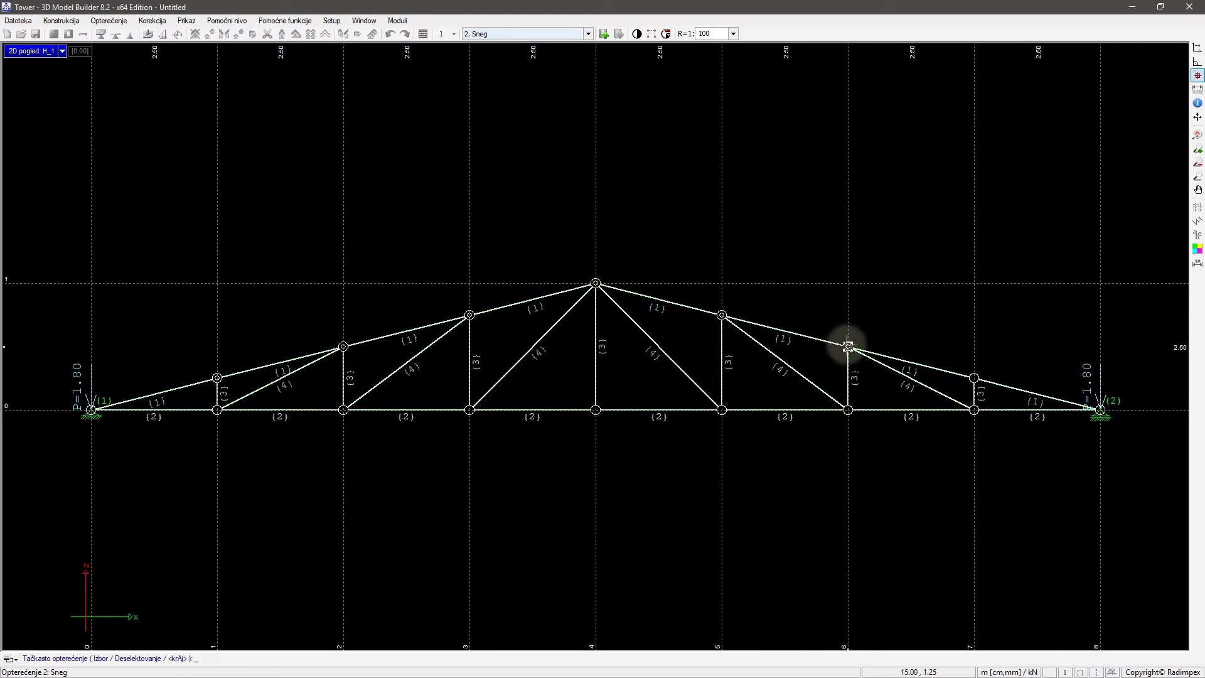
left_click(974, 378)
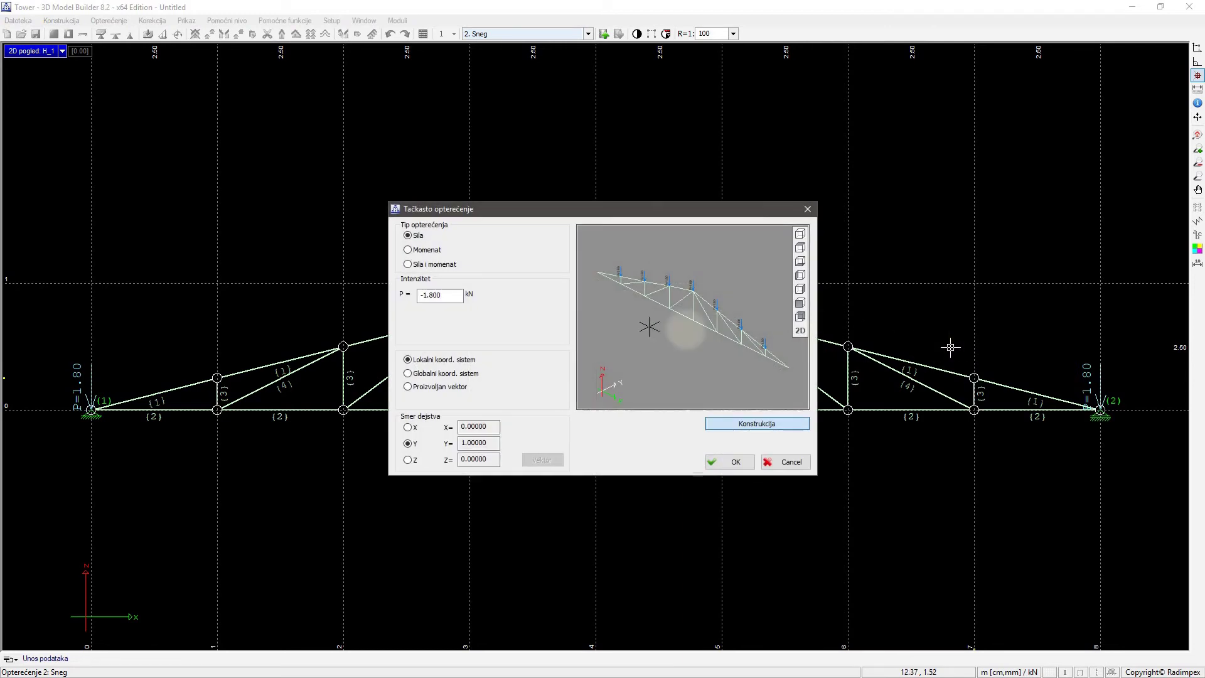
double_click(425, 302)
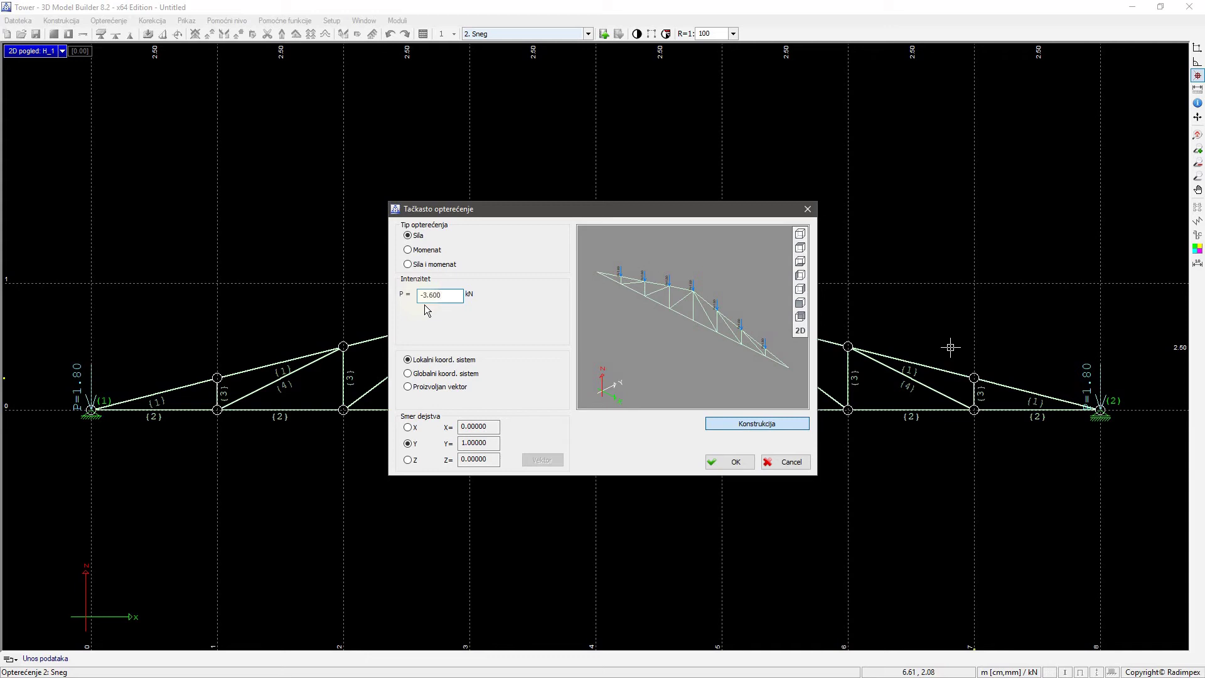
left_click(731, 463)
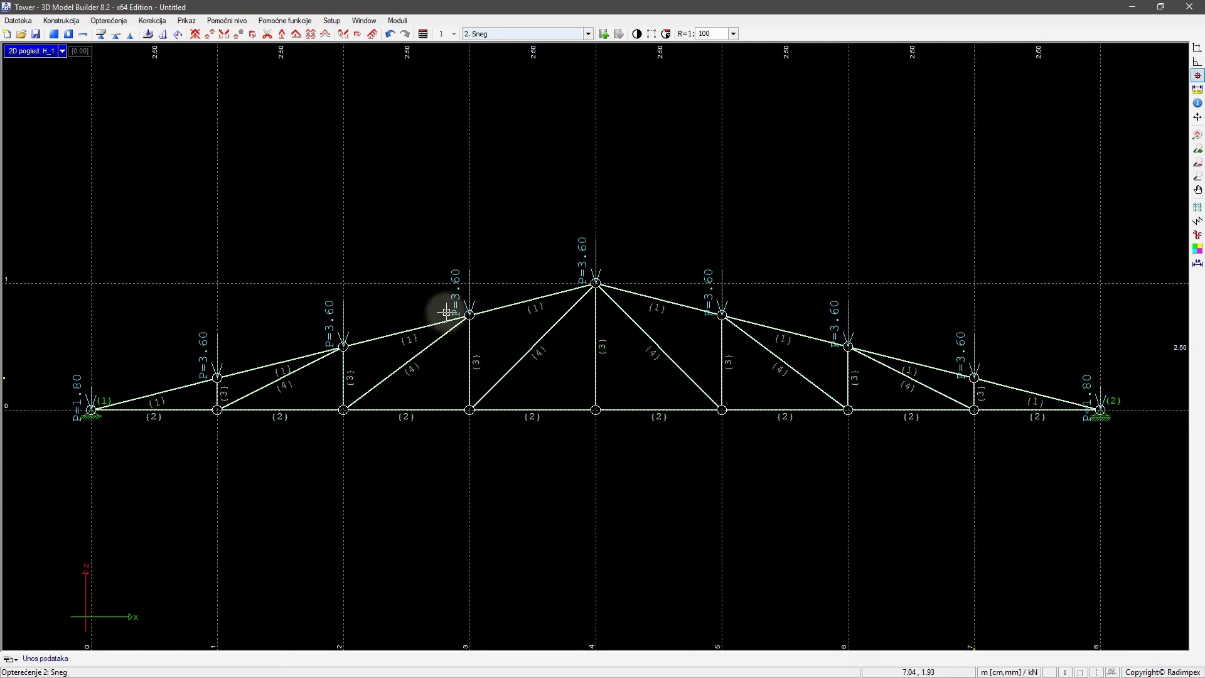
Add load case 3 named Vetar without self-weight.
left_click(107, 22)
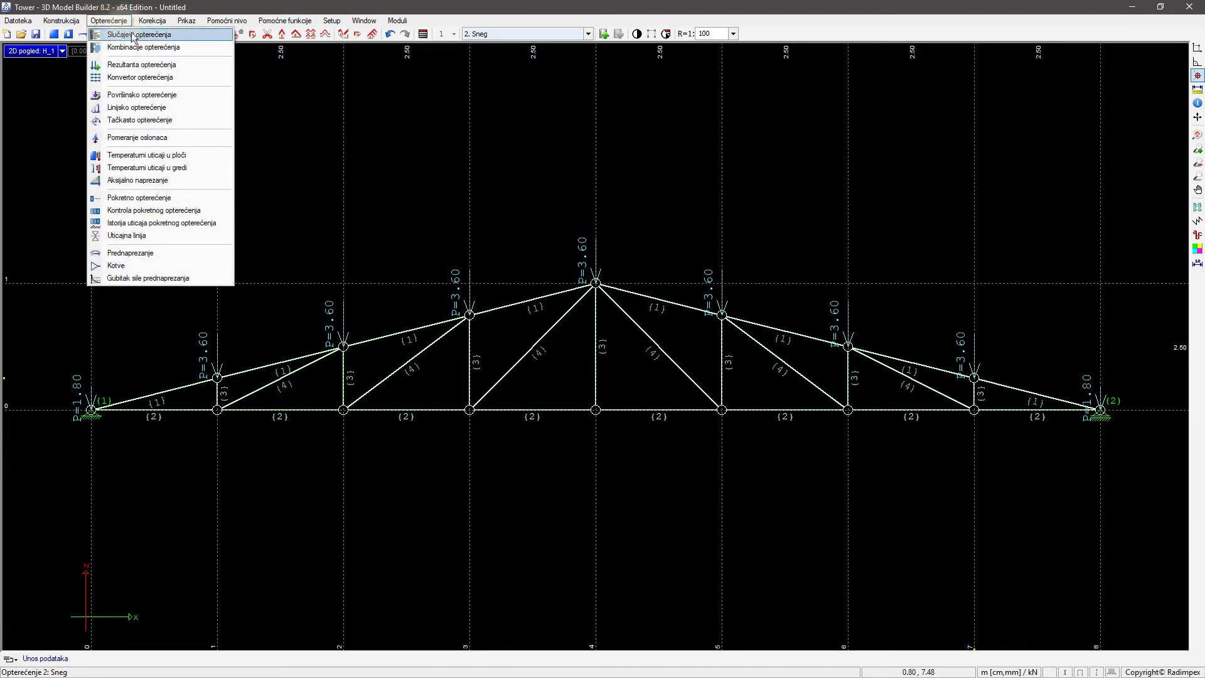
left_click(132, 34)
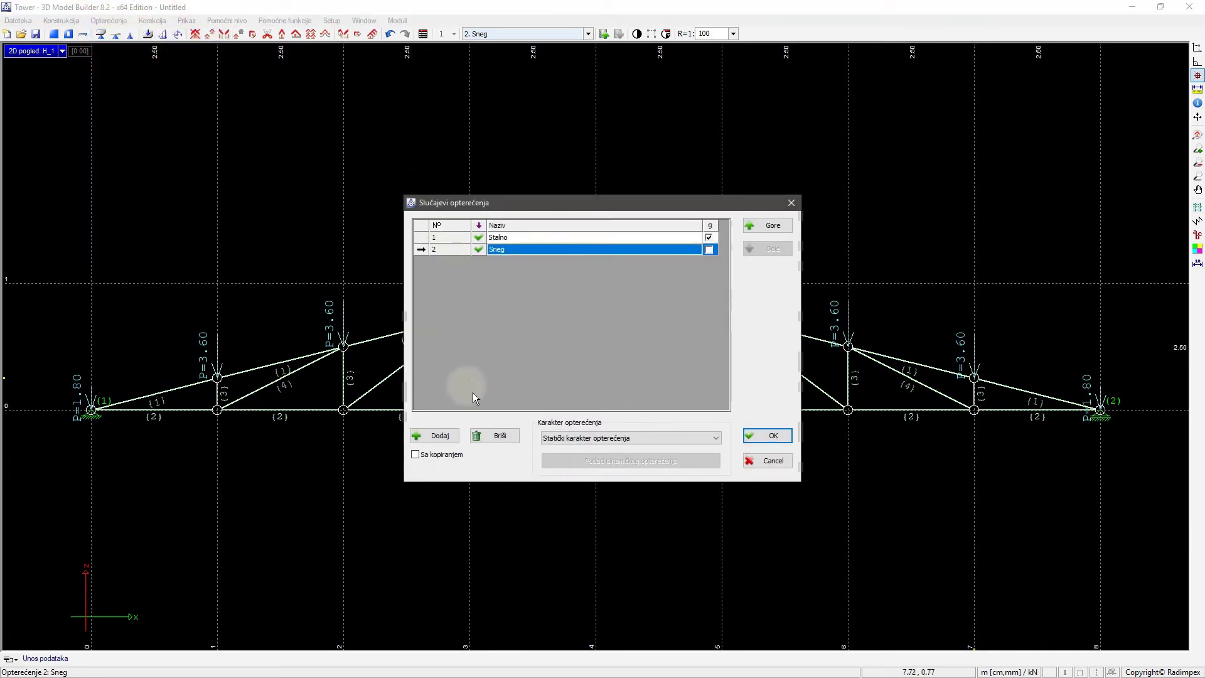
left_click(434, 435)
left_click(498, 261)
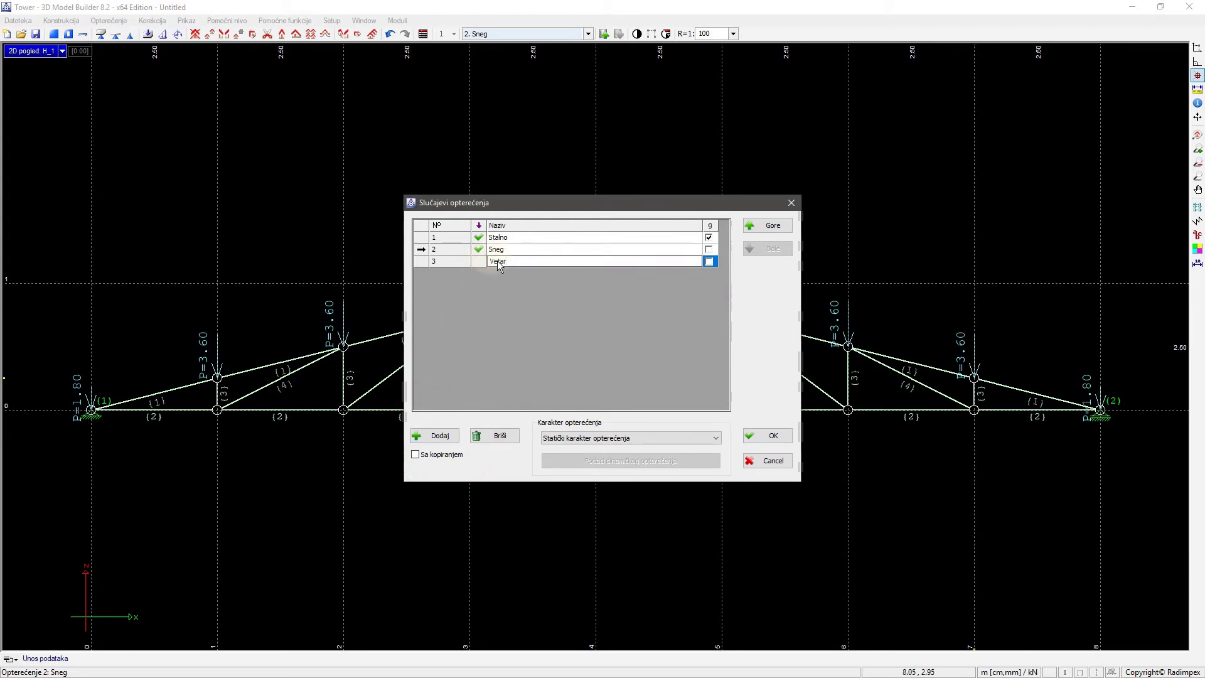
left_click(767, 435)
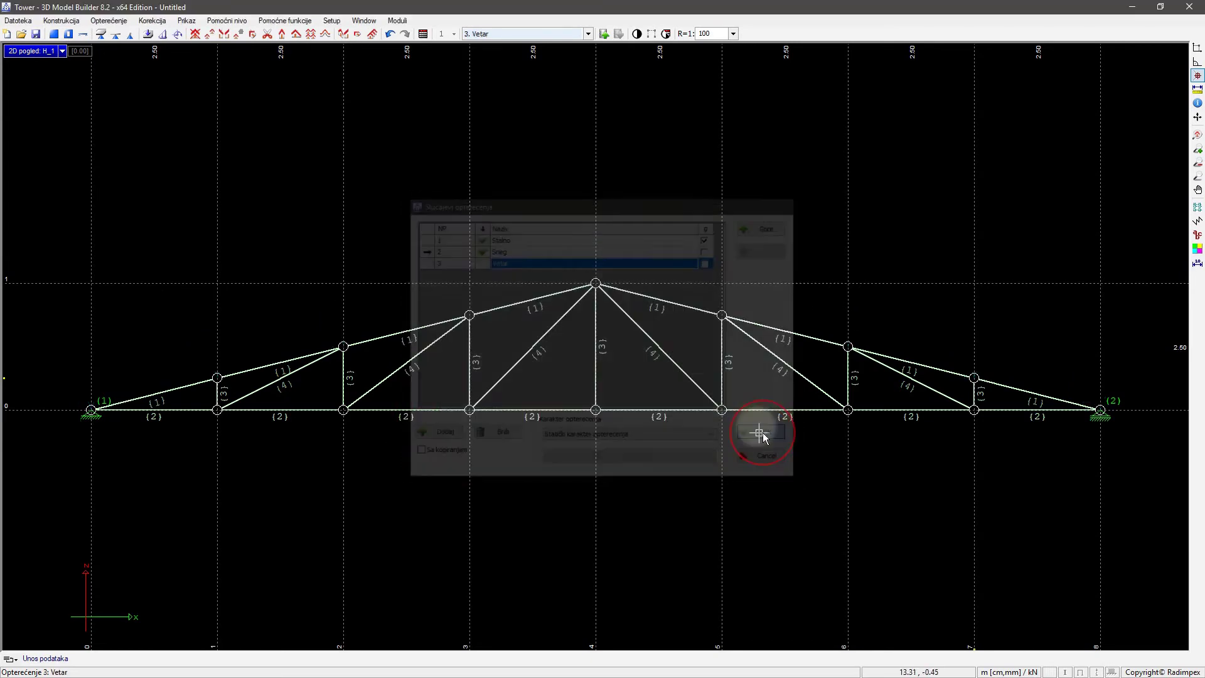
Apply a 0.9 kN point force at the axis 0 support and ridge node, using an arbitrary vector perpendicular to the axis 0–4 top chord, for load case Vetar.
left_click(178, 34)
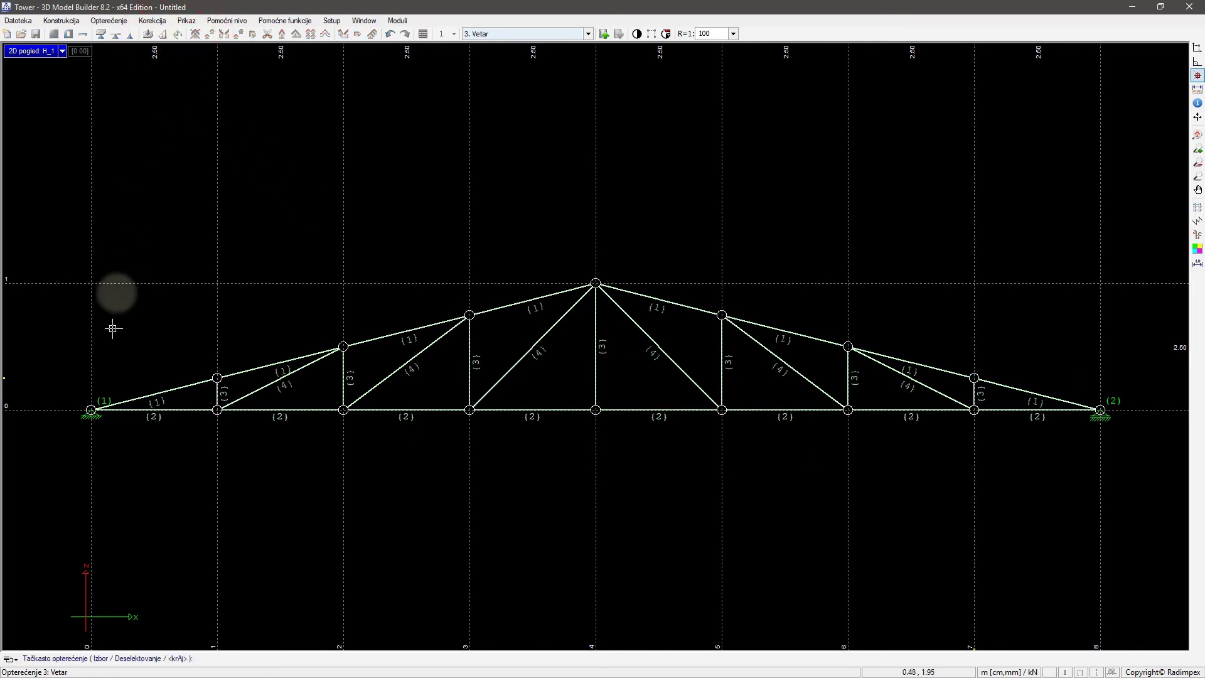
left_click(91, 410)
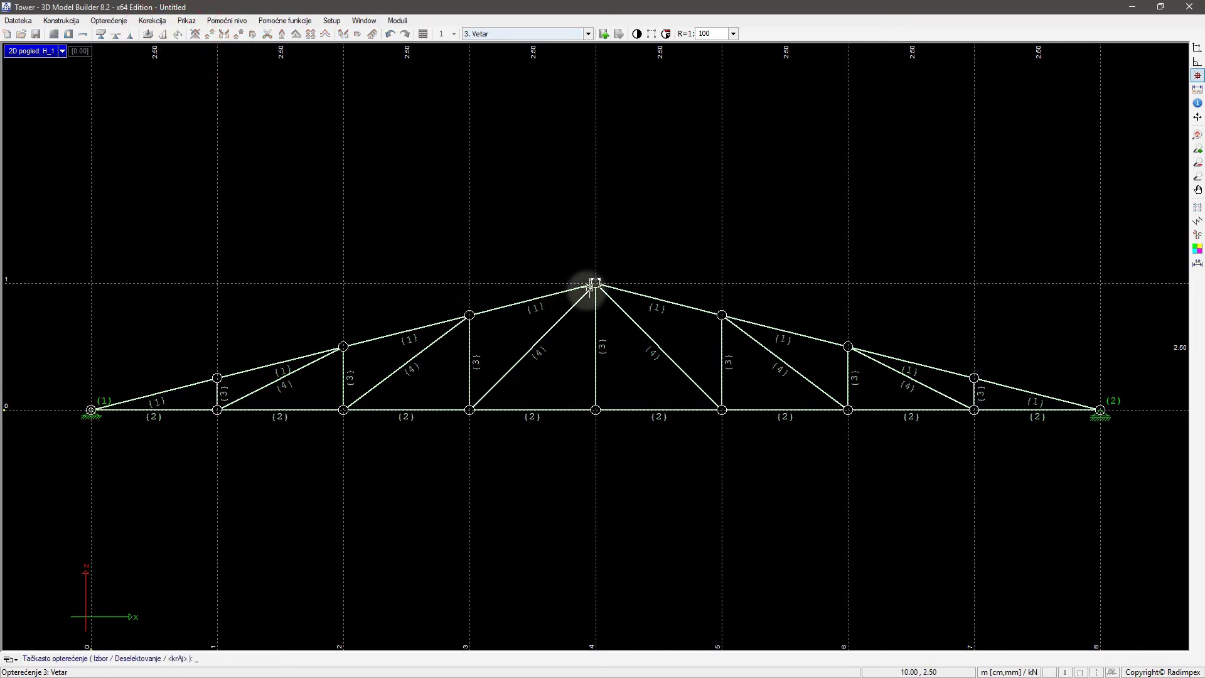
left_click(595, 283)
right_click(576, 279)
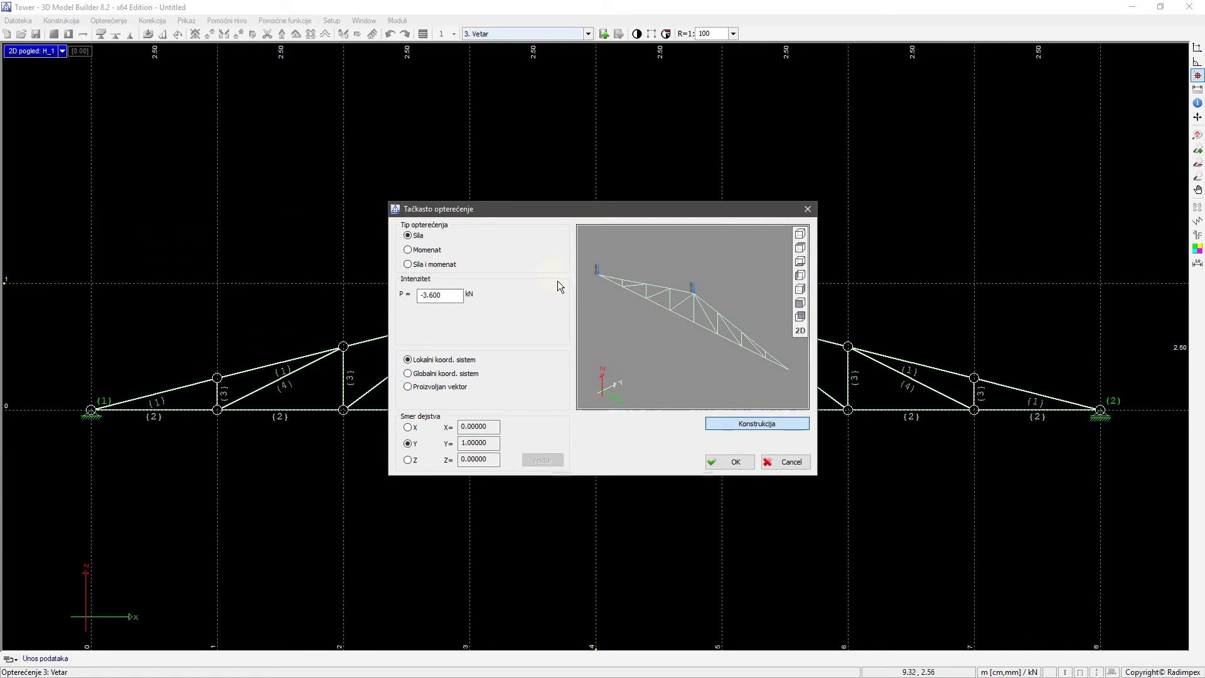
left_click(408, 388)
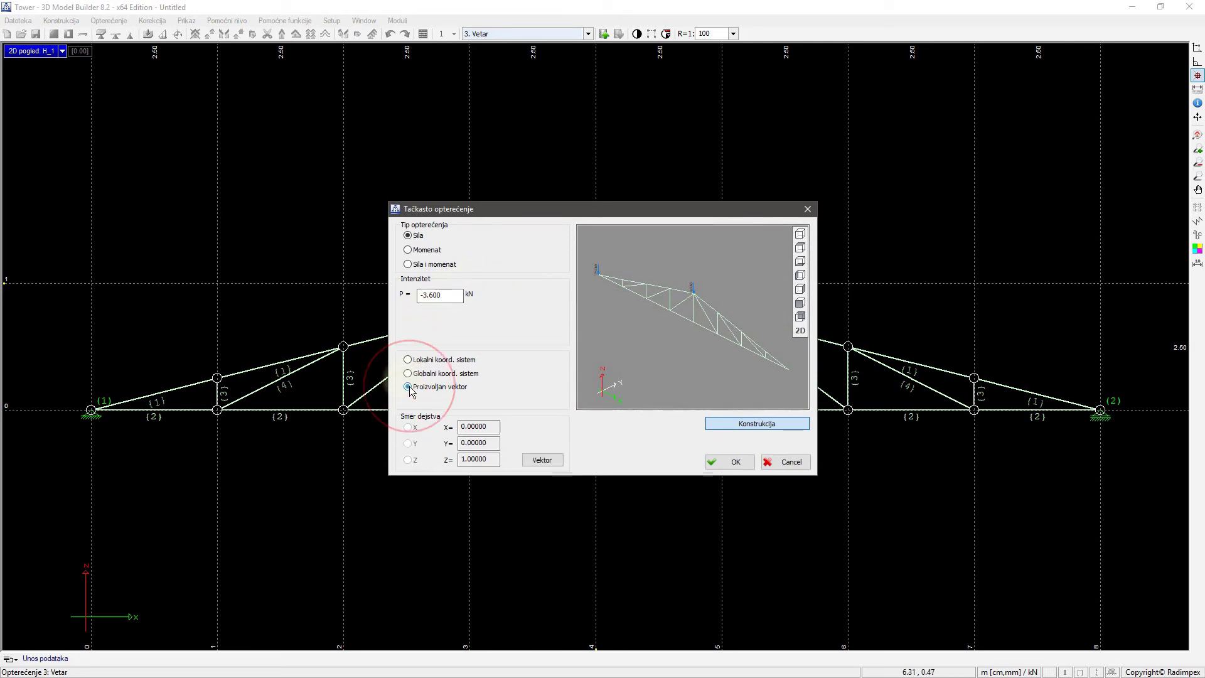
left_click(538, 461)
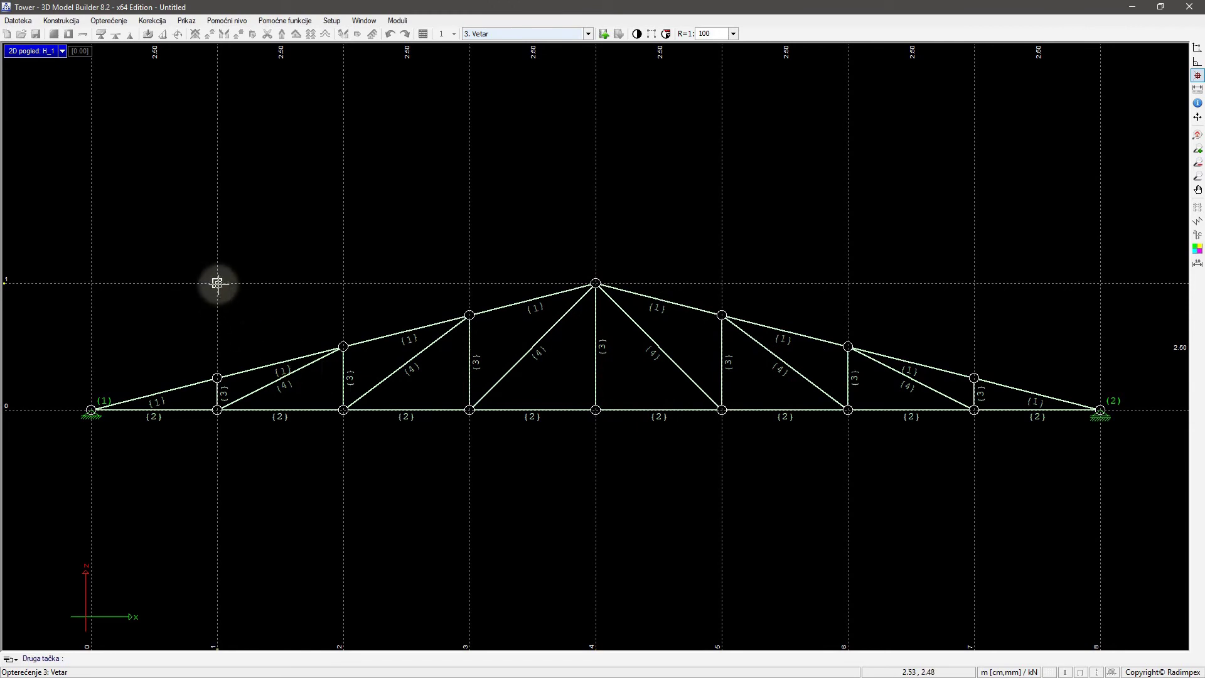
left_click(217, 283)
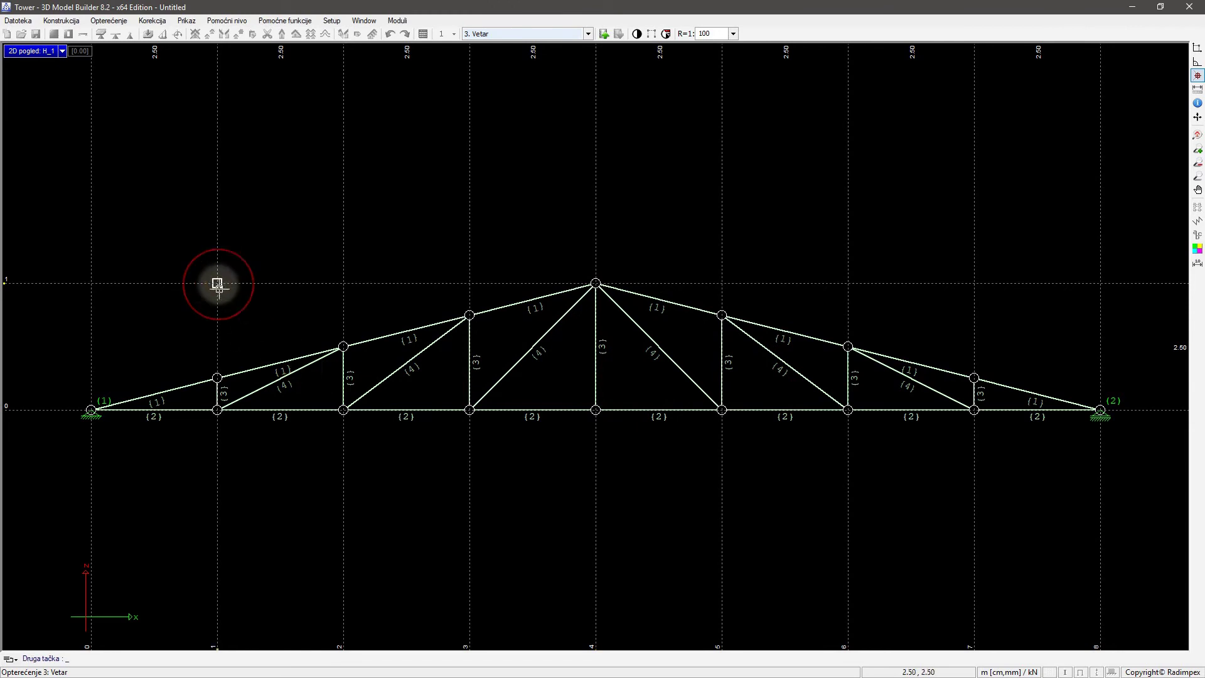
left_click(237, 374)
left_click_drag(445, 296, 424, 306)
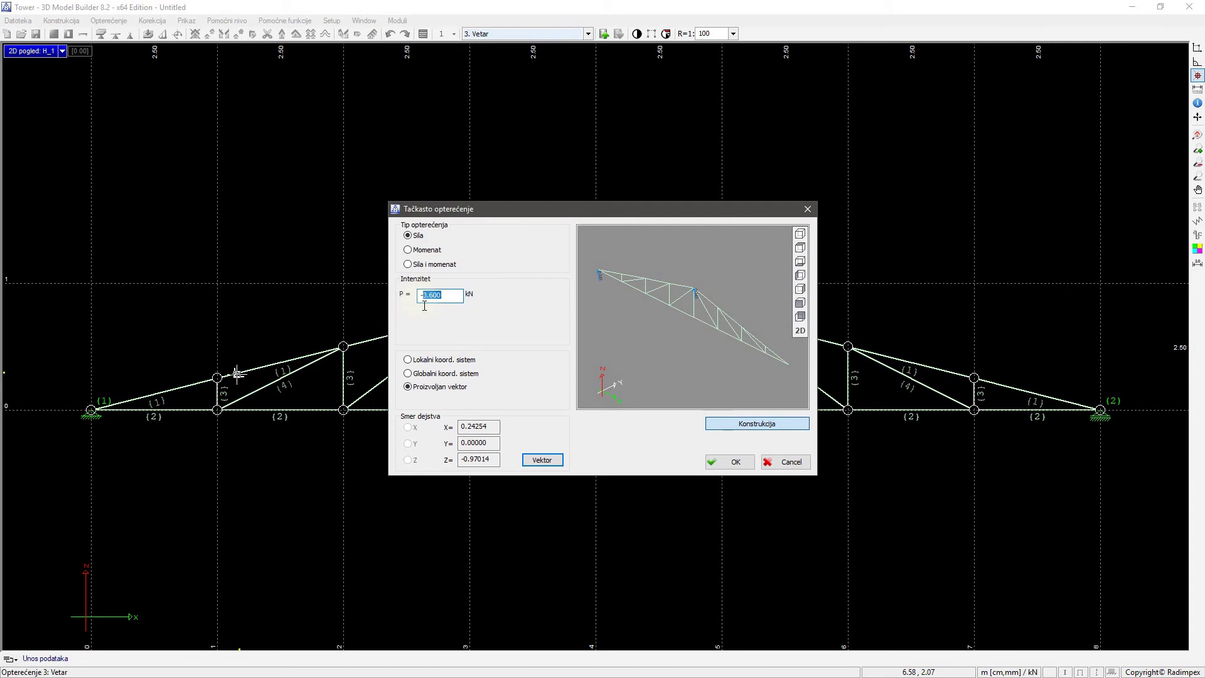
key("BackSpace")
type("0.900")
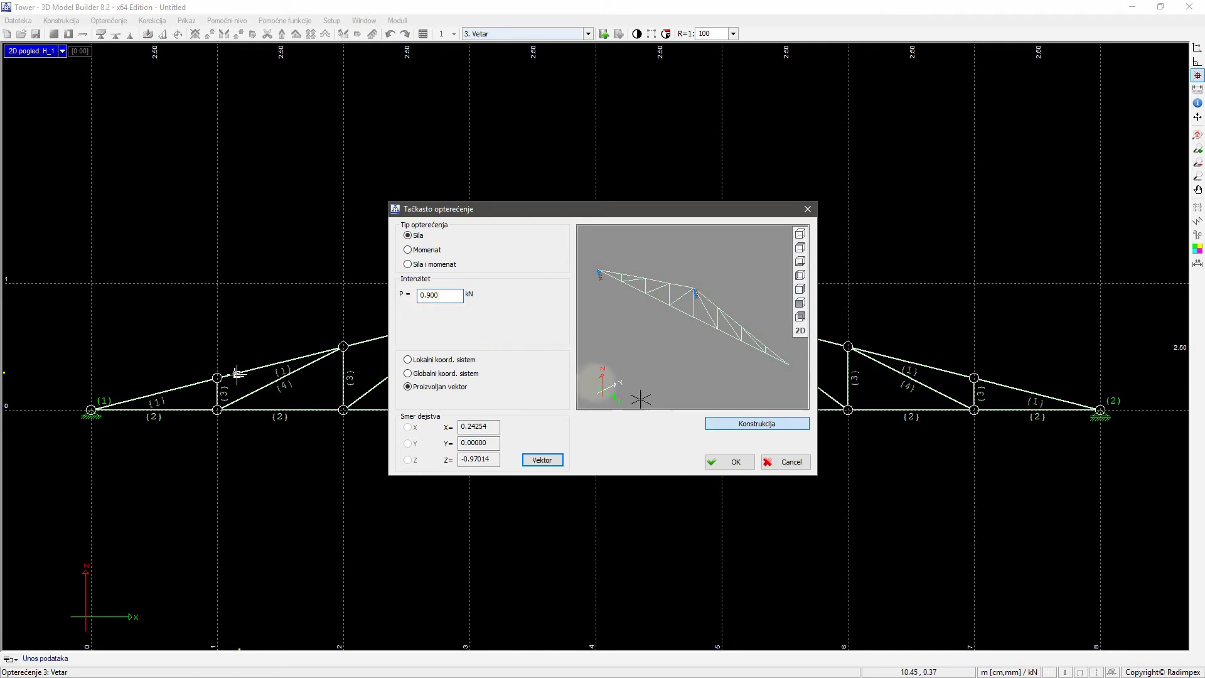
left_click(730, 462)
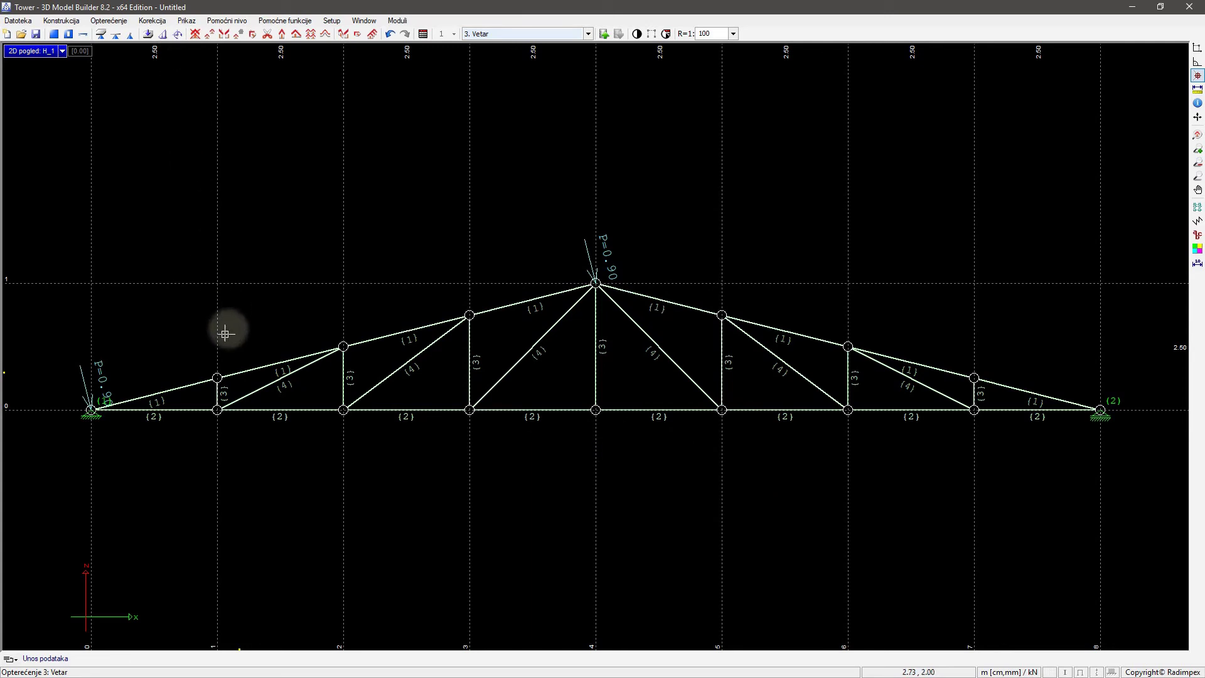
Apply a 1.8 kN point force along the same vector at the top chord nodes on axes 1, 2 and 3.
right_click(217, 351)
left_click(217, 378)
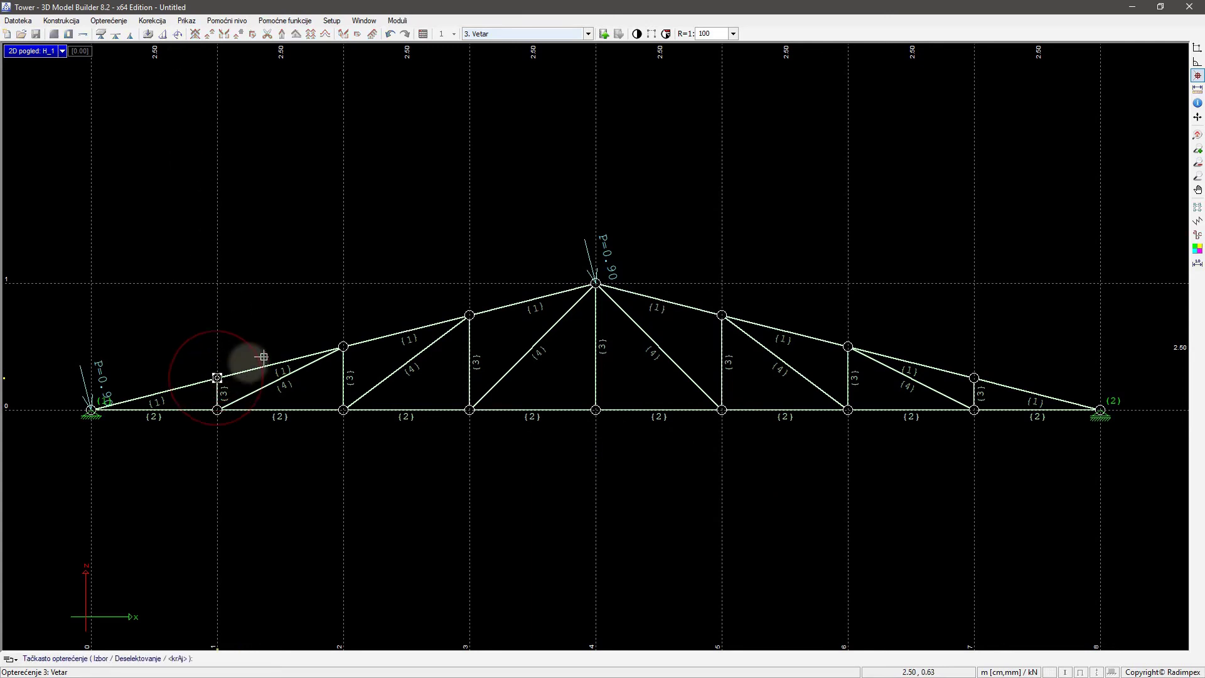
left_click(343, 346)
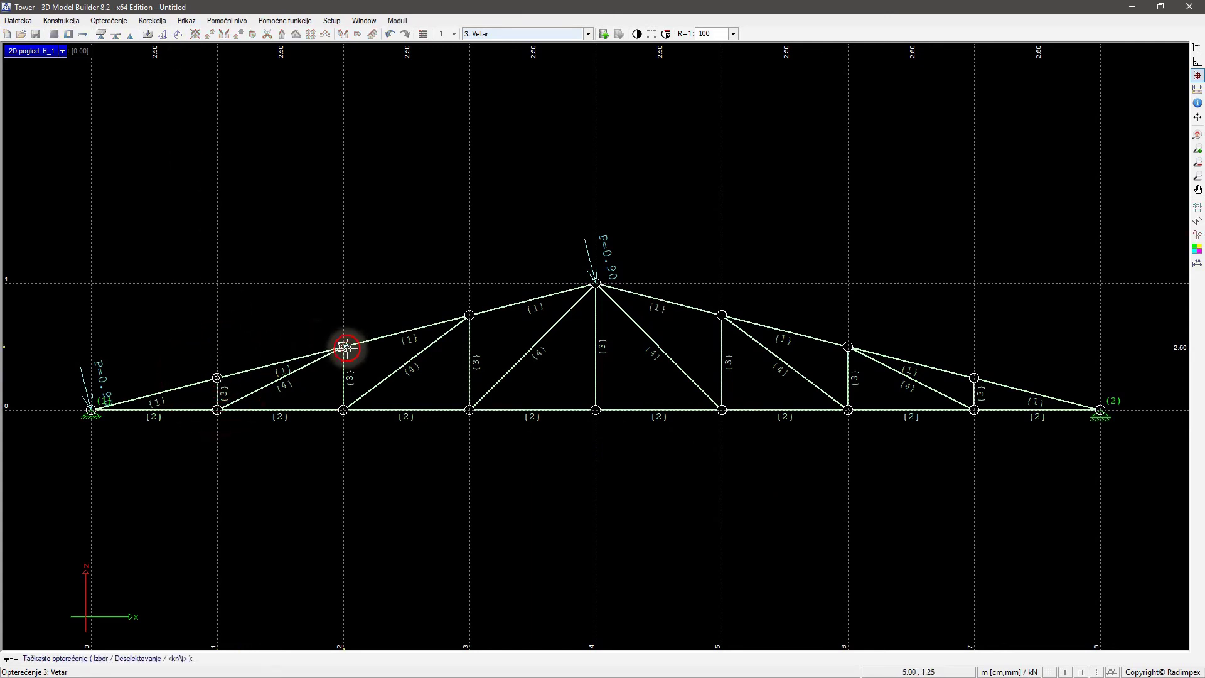
left_click(470, 314)
right_click(470, 314)
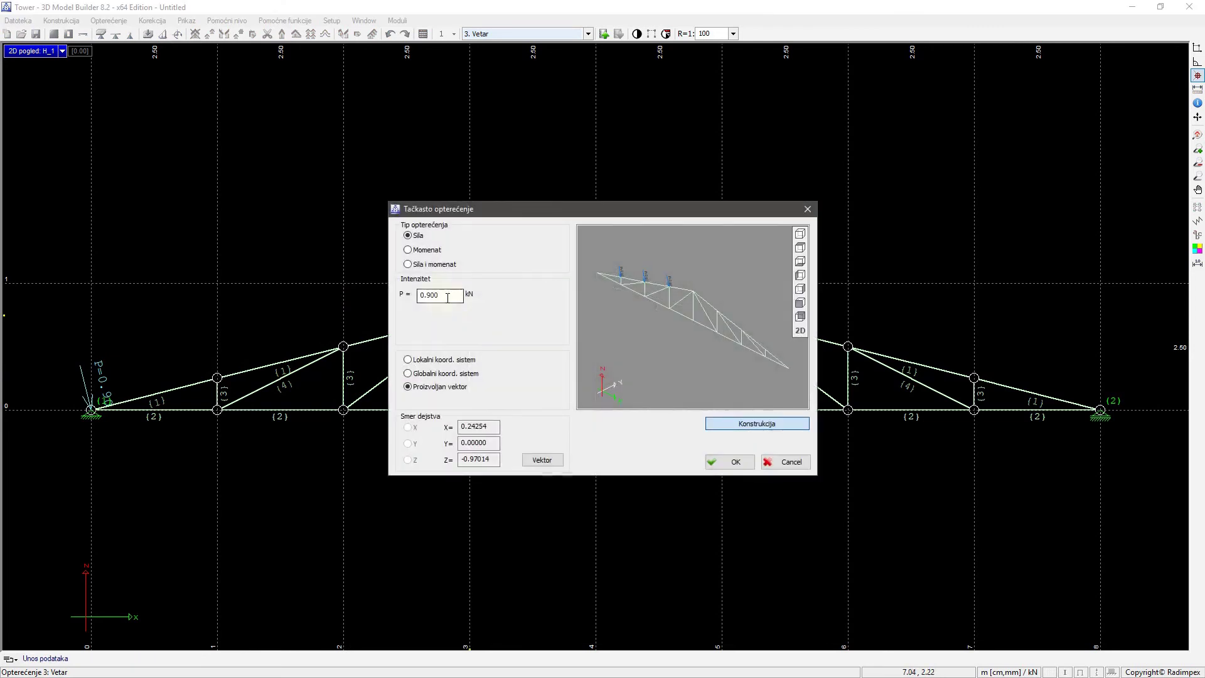
type("1.8")
left_click(731, 463)
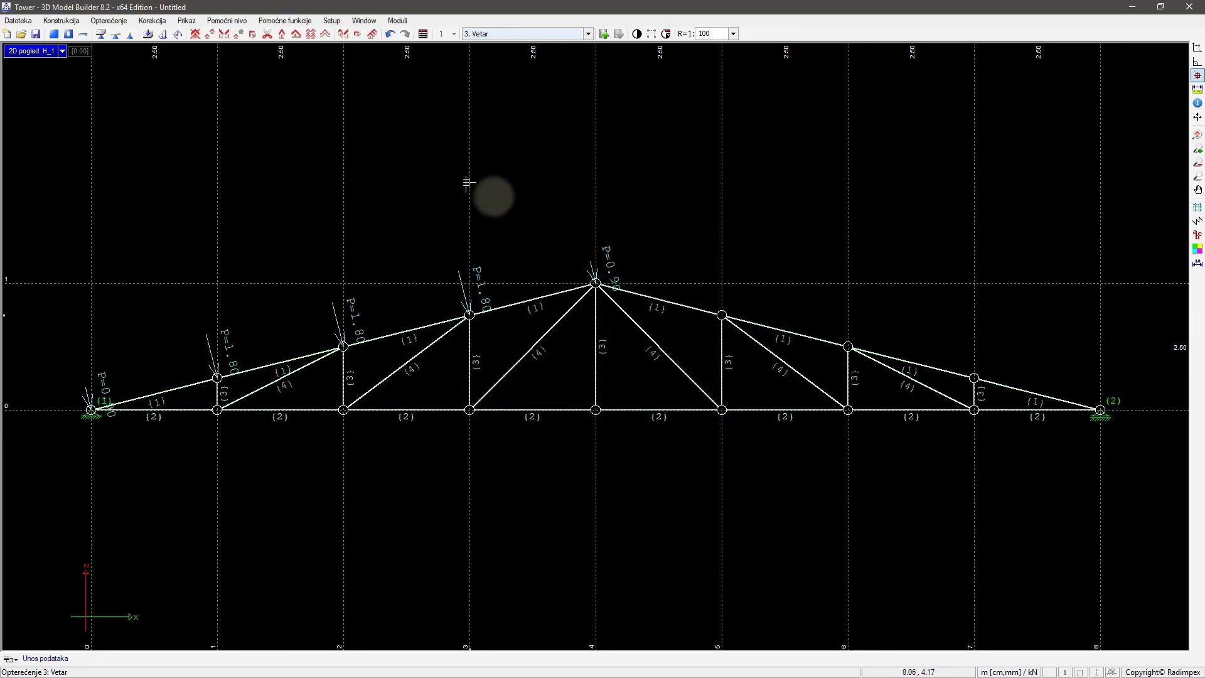
Apply a -0.9 kN point force at the ridge node and axis 8 support, with the vector perpendicular to the axis 4–8 top chord.
key("Return")
left_click(595, 282)
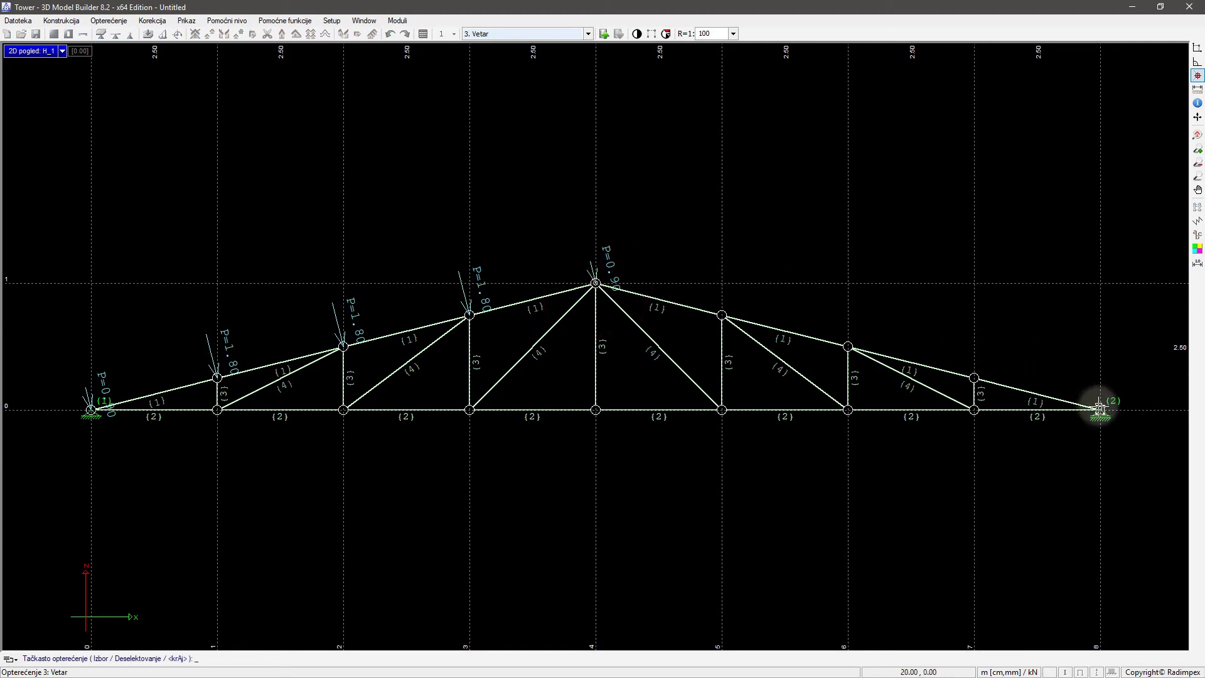
left_click(1099, 409)
right_click(1054, 391)
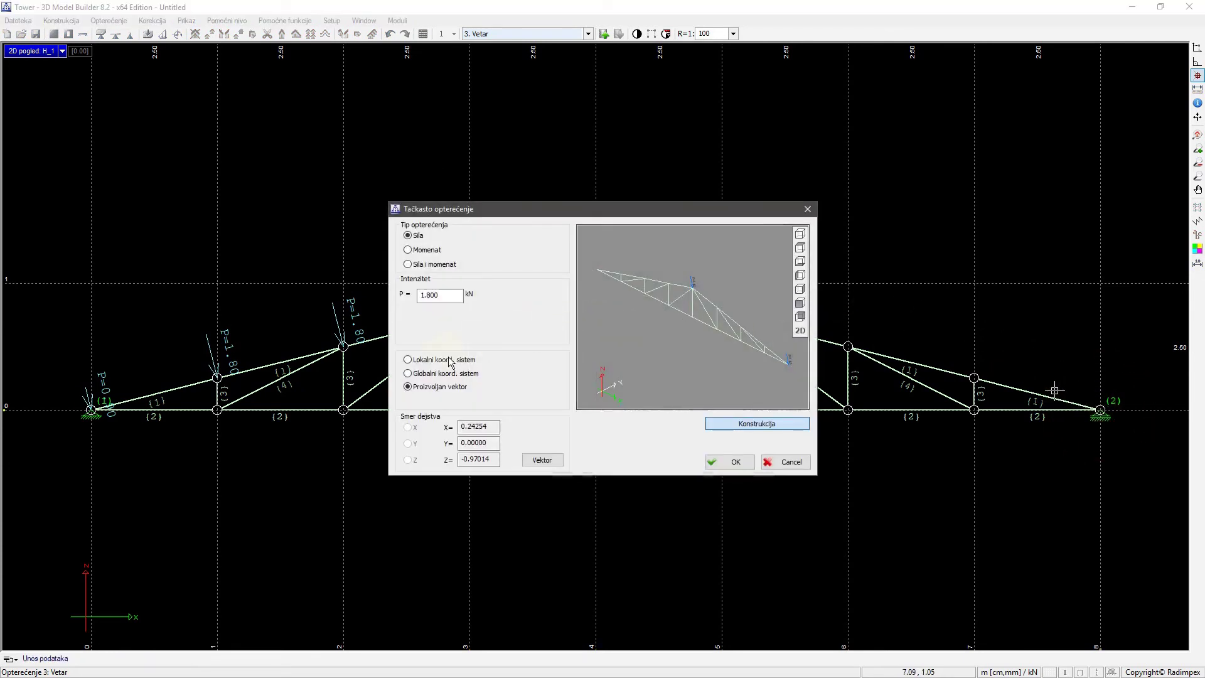
left_click(542, 459)
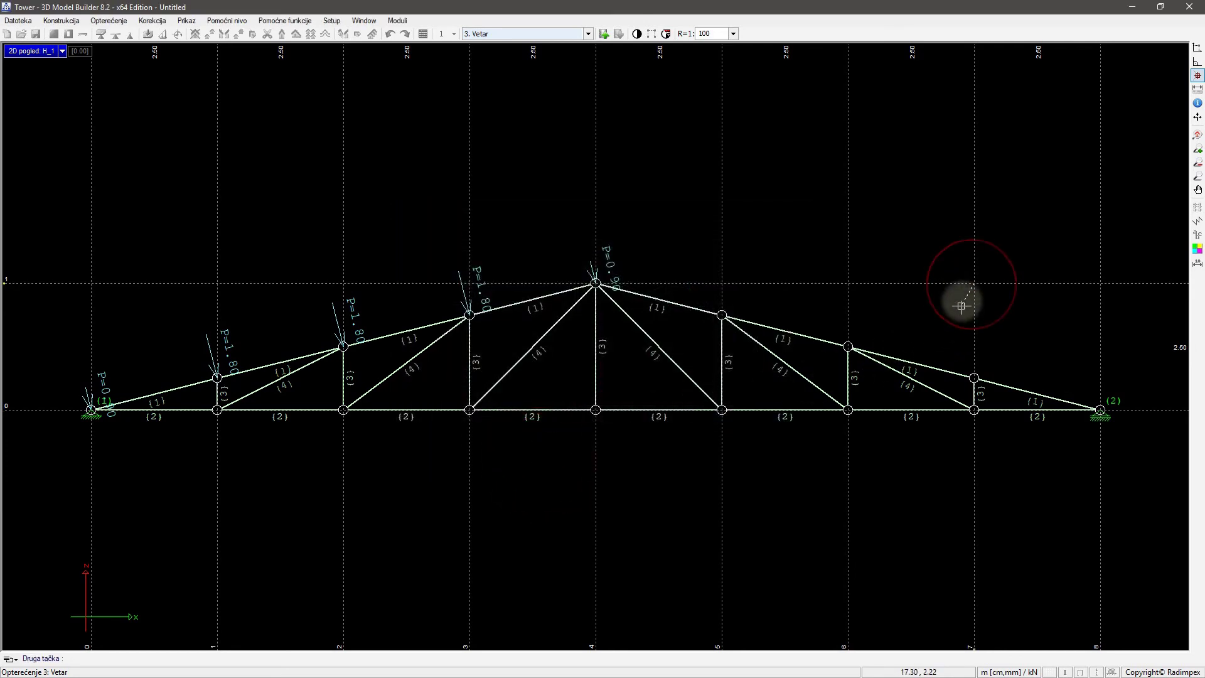
left_click(952, 373)
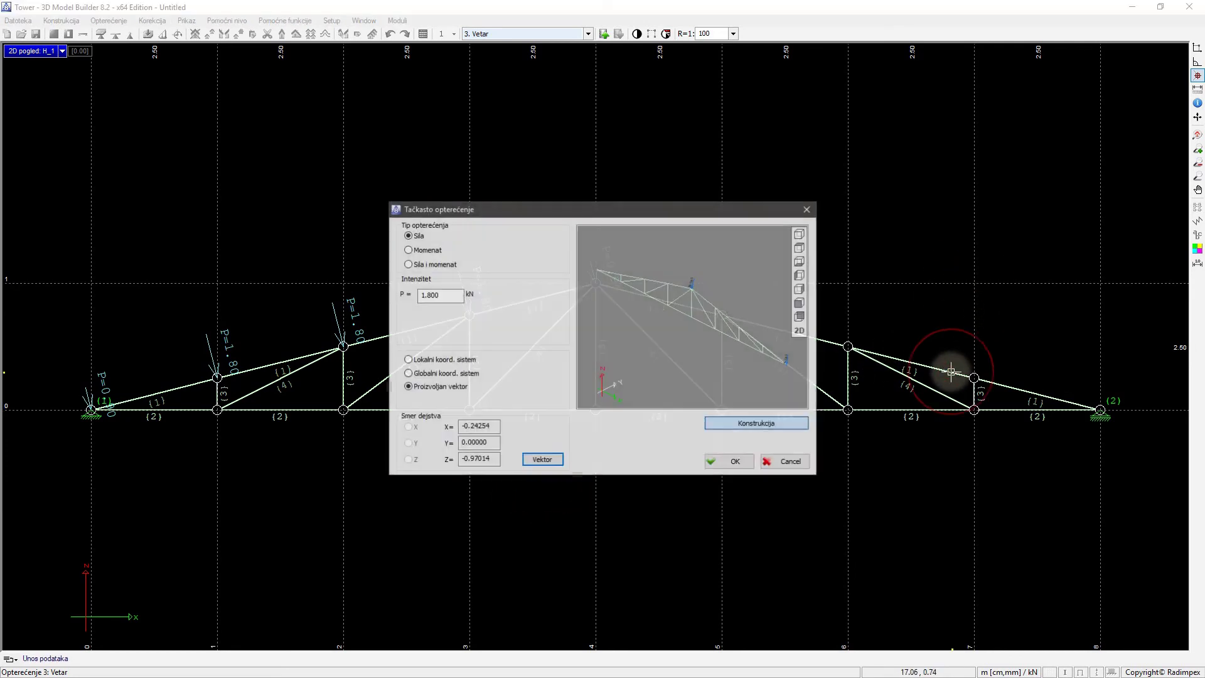
double_click(445, 294)
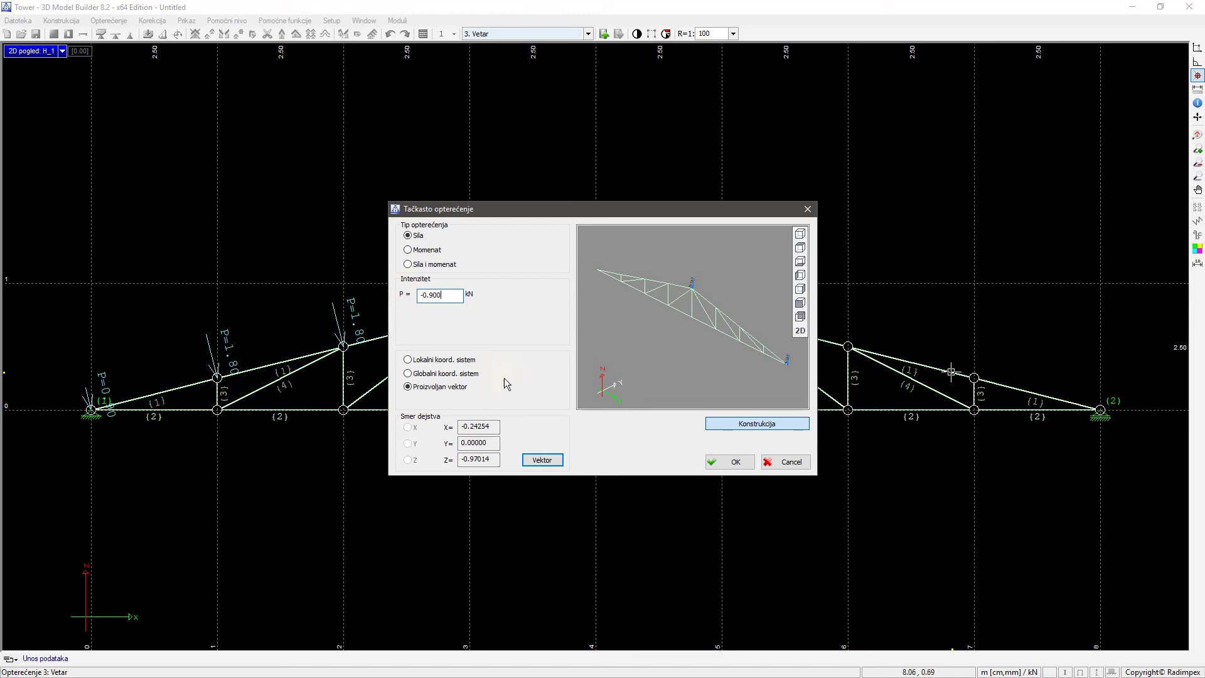
left_click(723, 461)
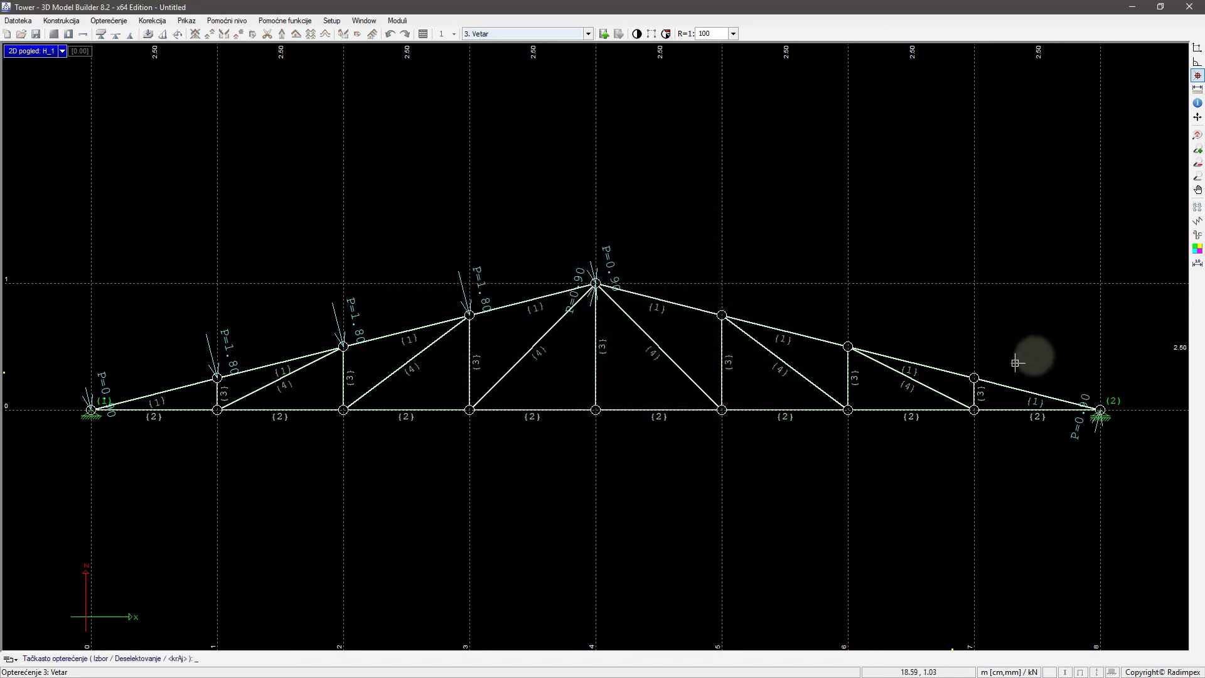
Apply a -1.8 kN point force along the same vector at the top chord nodes on axes 5, 6 and 7.
left_click(973, 377)
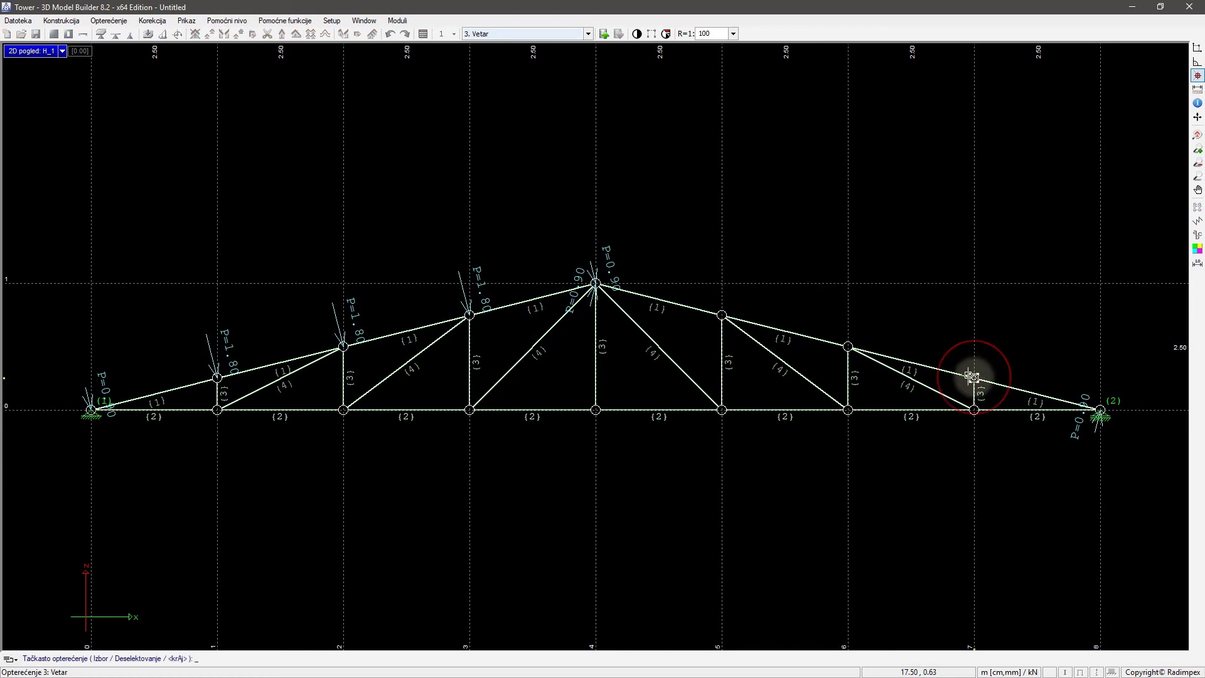
left_click(848, 345)
left_click(721, 315)
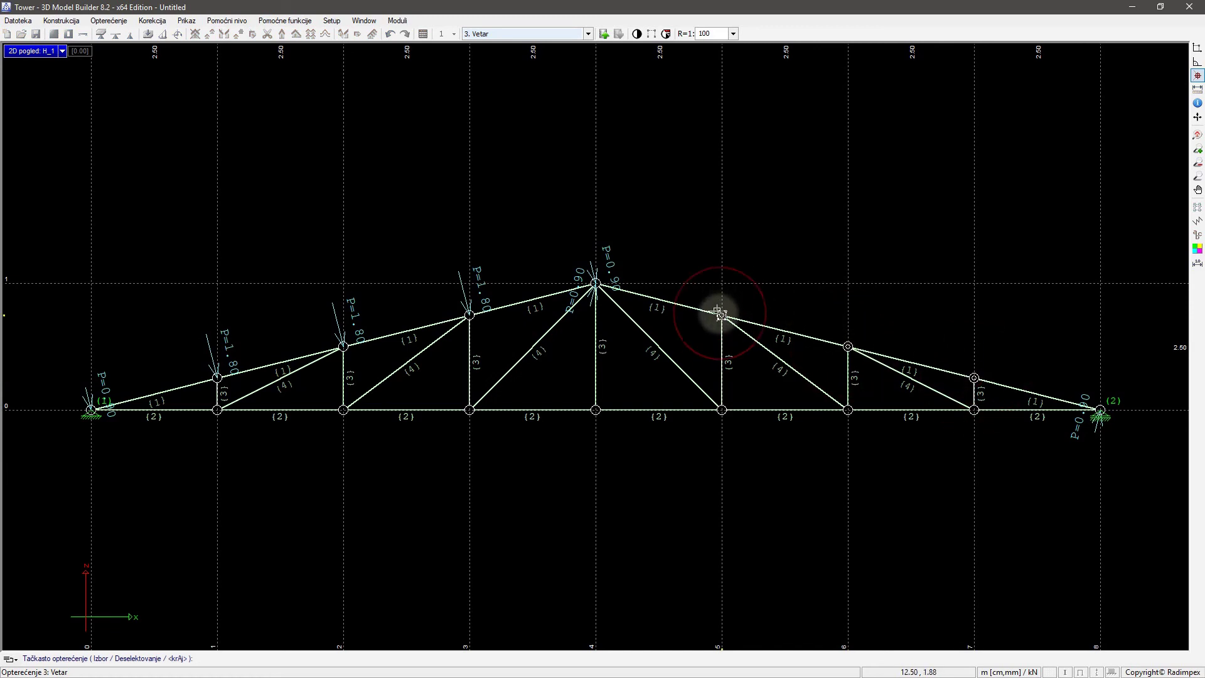
right_click(713, 295)
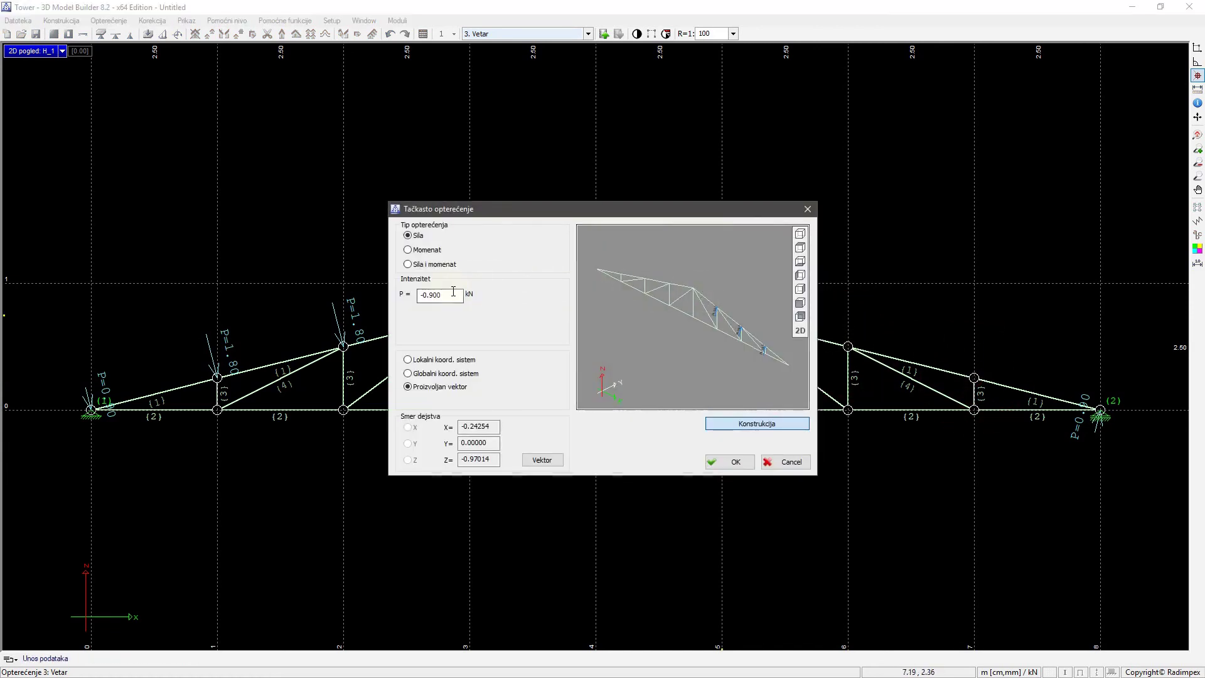
left_click_drag(450, 292, 424, 304)
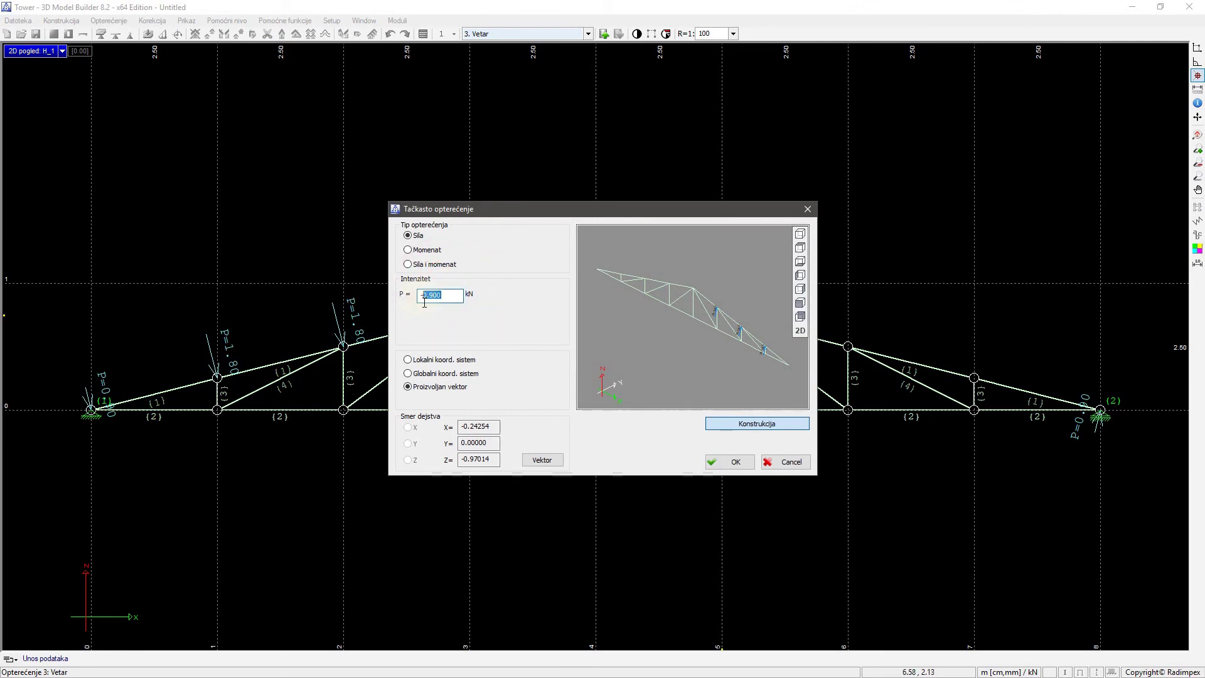
type("1.8")
left_click(726, 463)
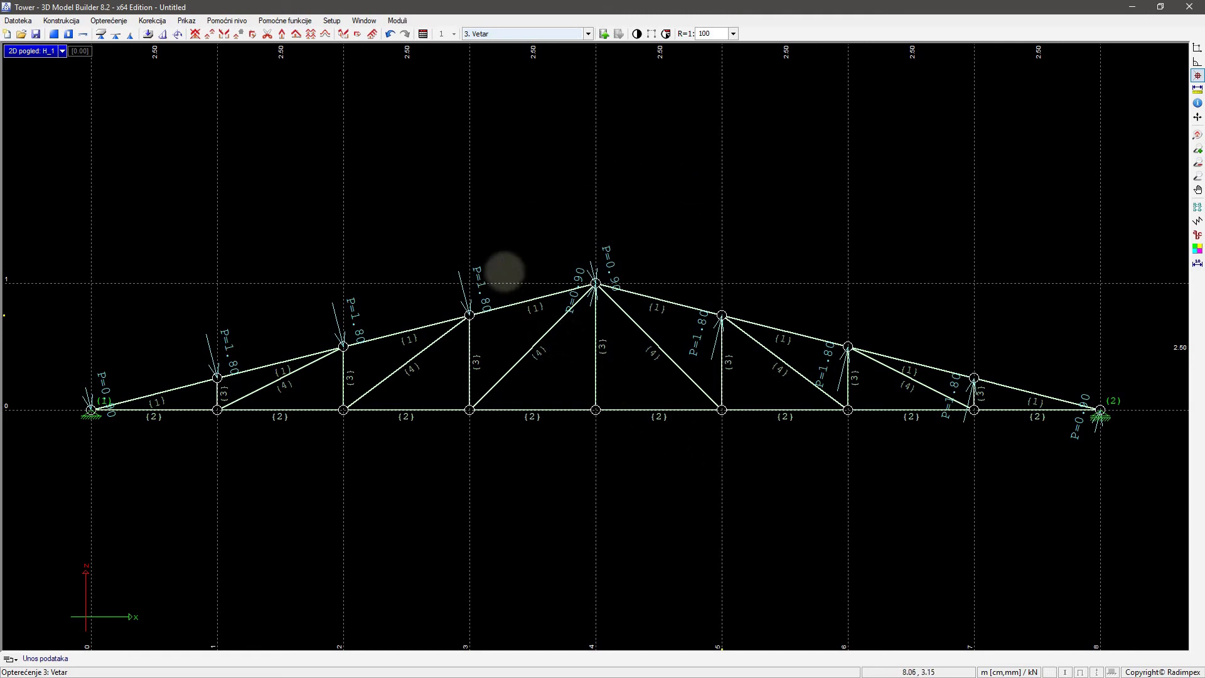
Switch to the mesh generation module (Formiranje mreže), saving the model as resetka in tower_examples and replacing the existing file.
left_click(391, 23)
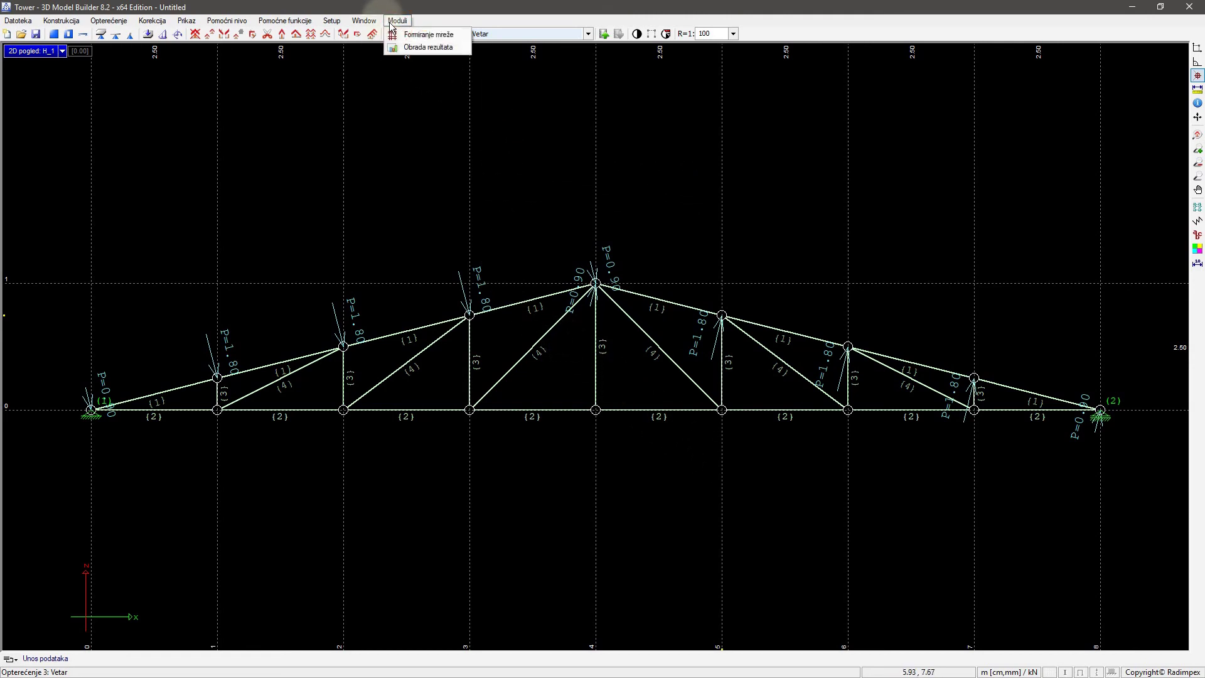
left_click(407, 35)
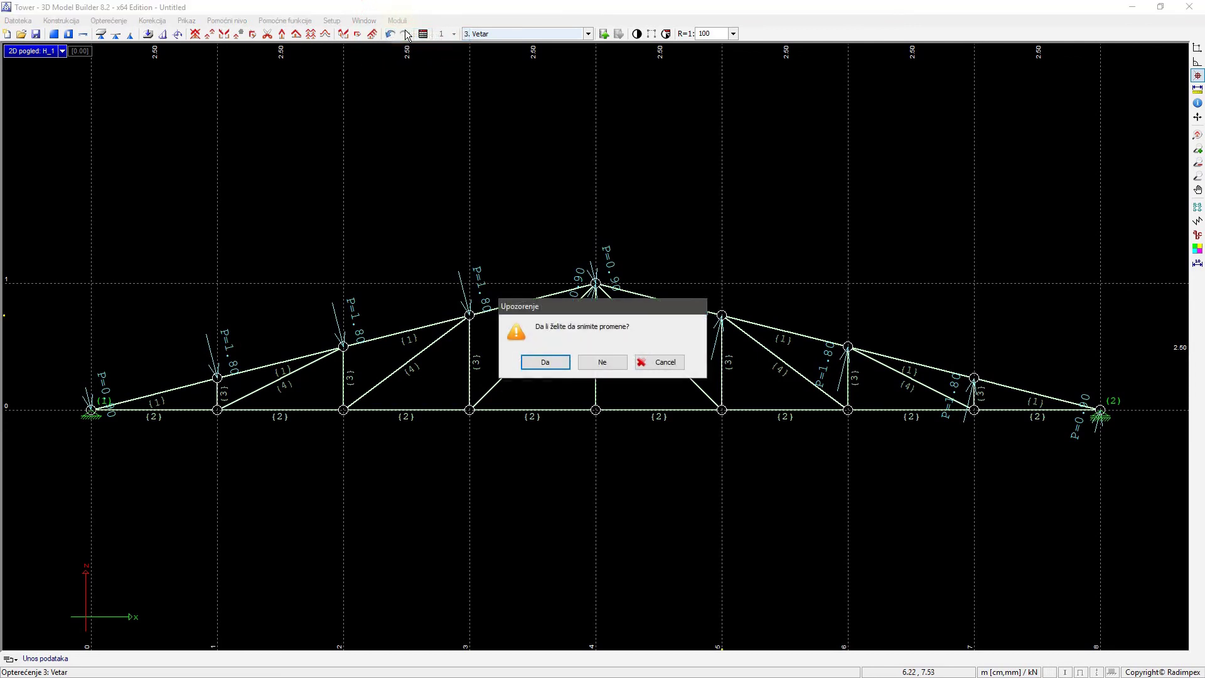
left_click(552, 364)
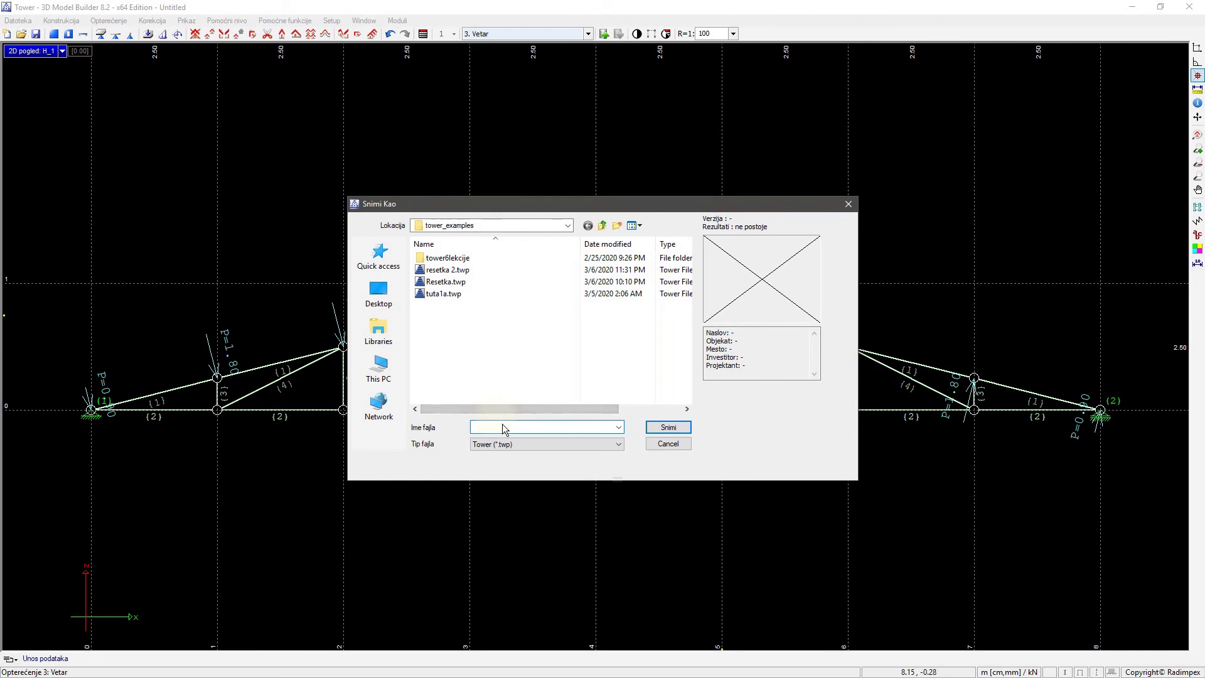
type("resetka")
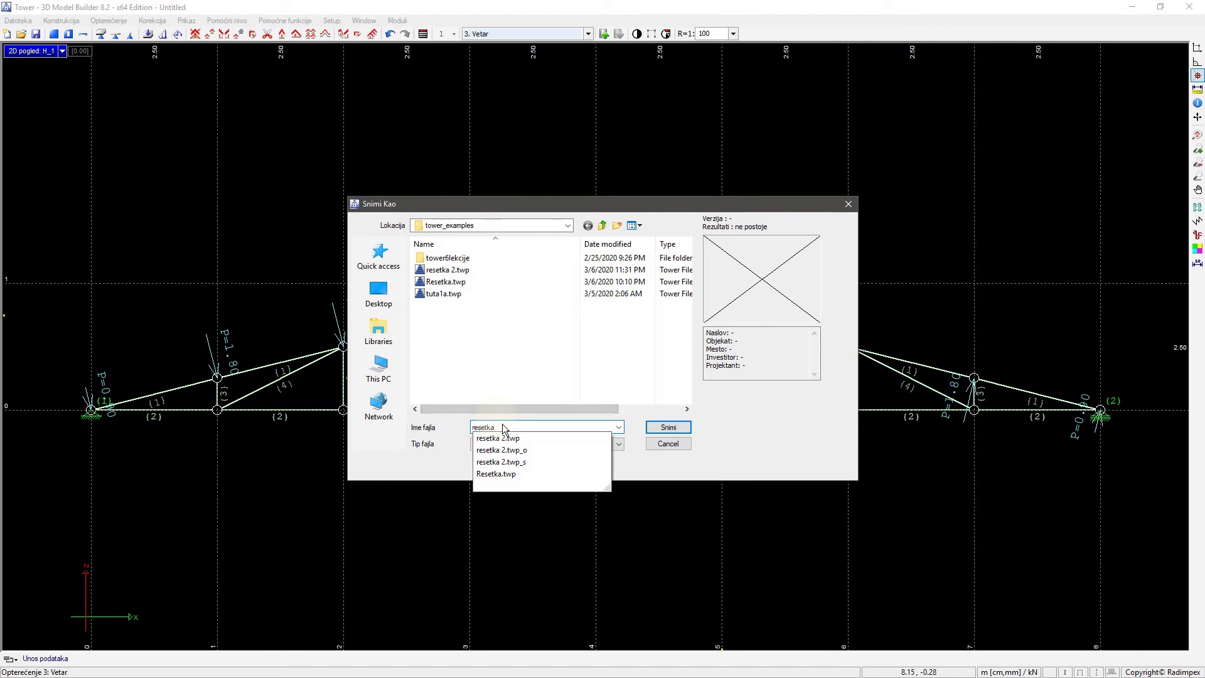
left_click(655, 427)
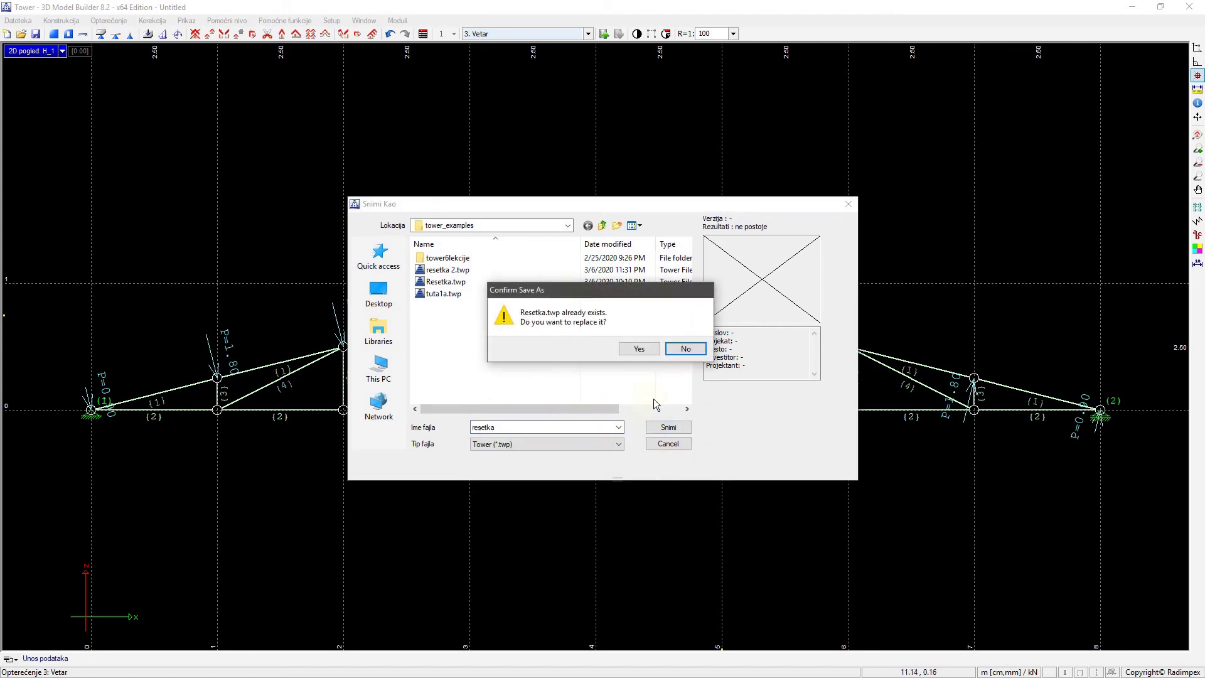
left_click(646, 347)
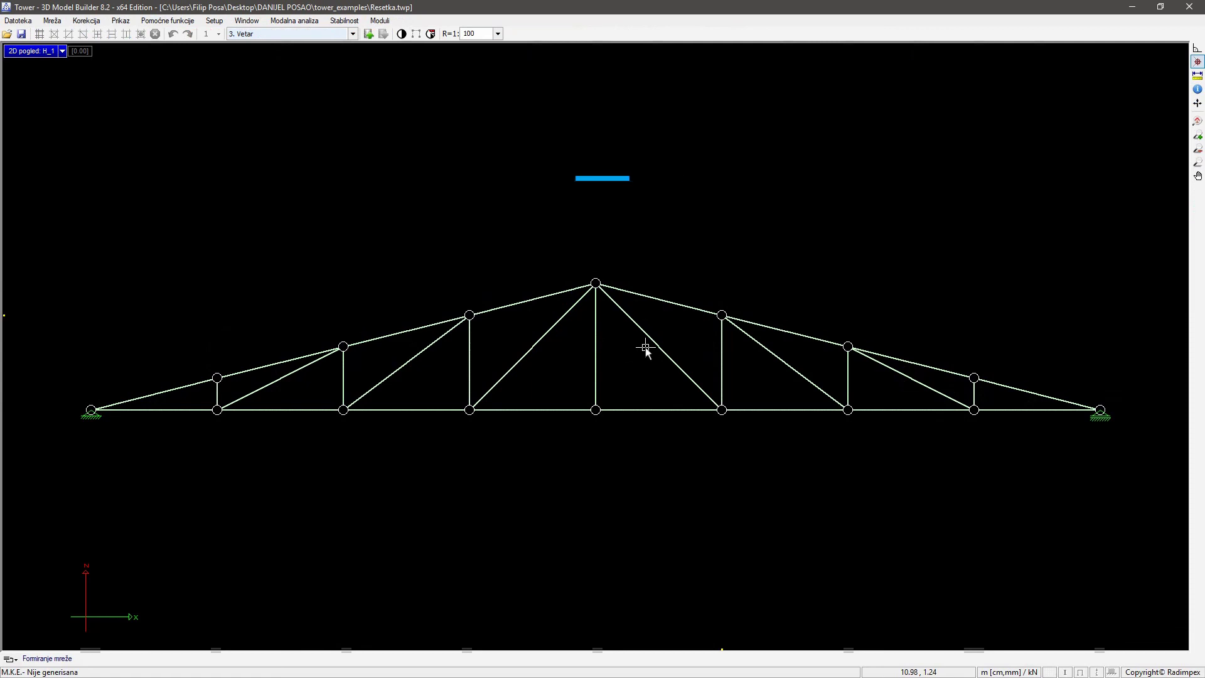
Run the structural calculation with Teorija I and without seismic analysis, and acknowledge its completion.
left_click(380, 21)
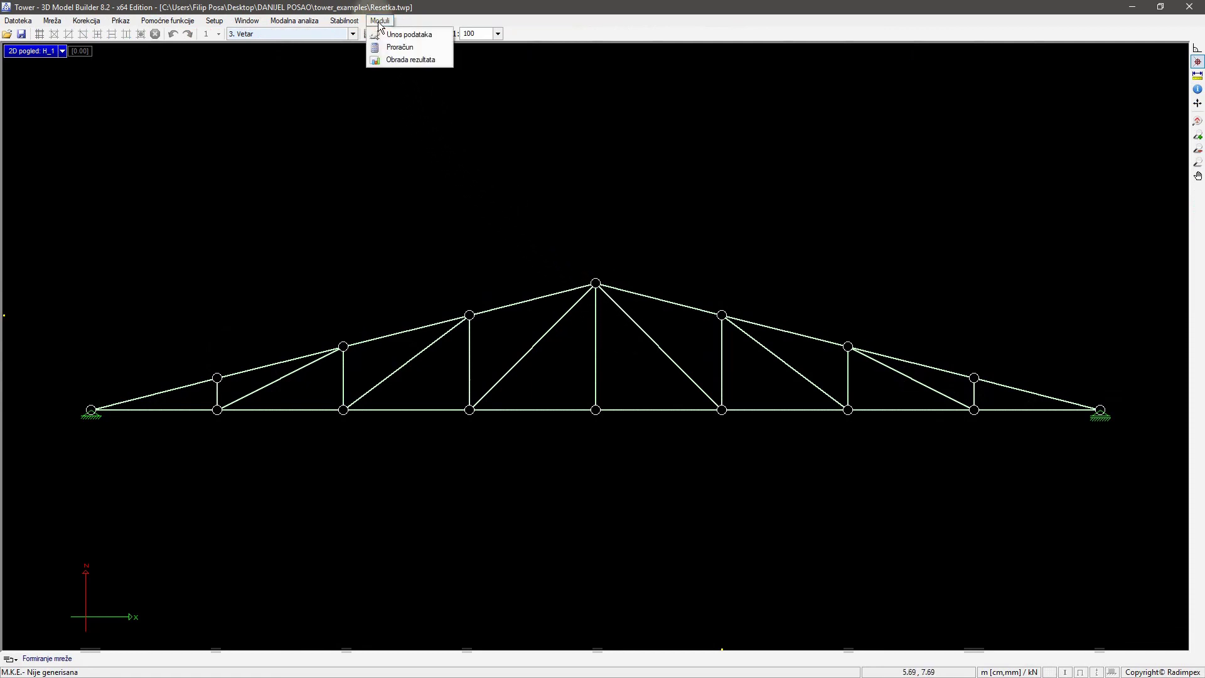
left_click(399, 47)
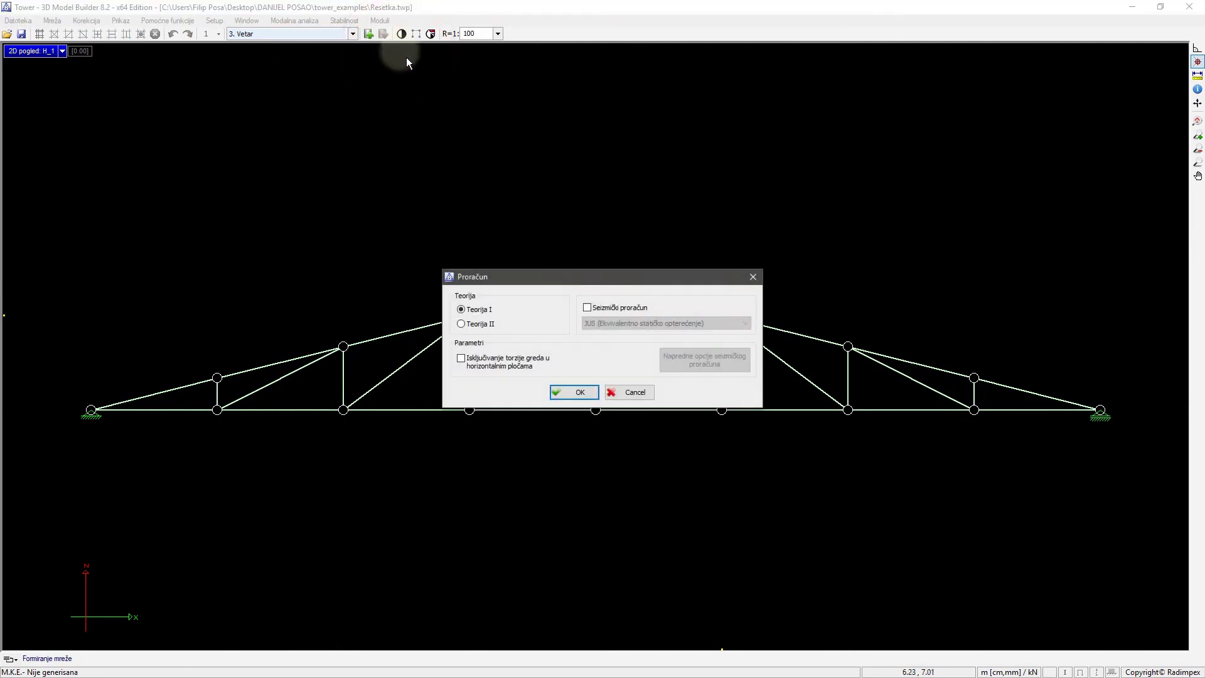
left_click(577, 392)
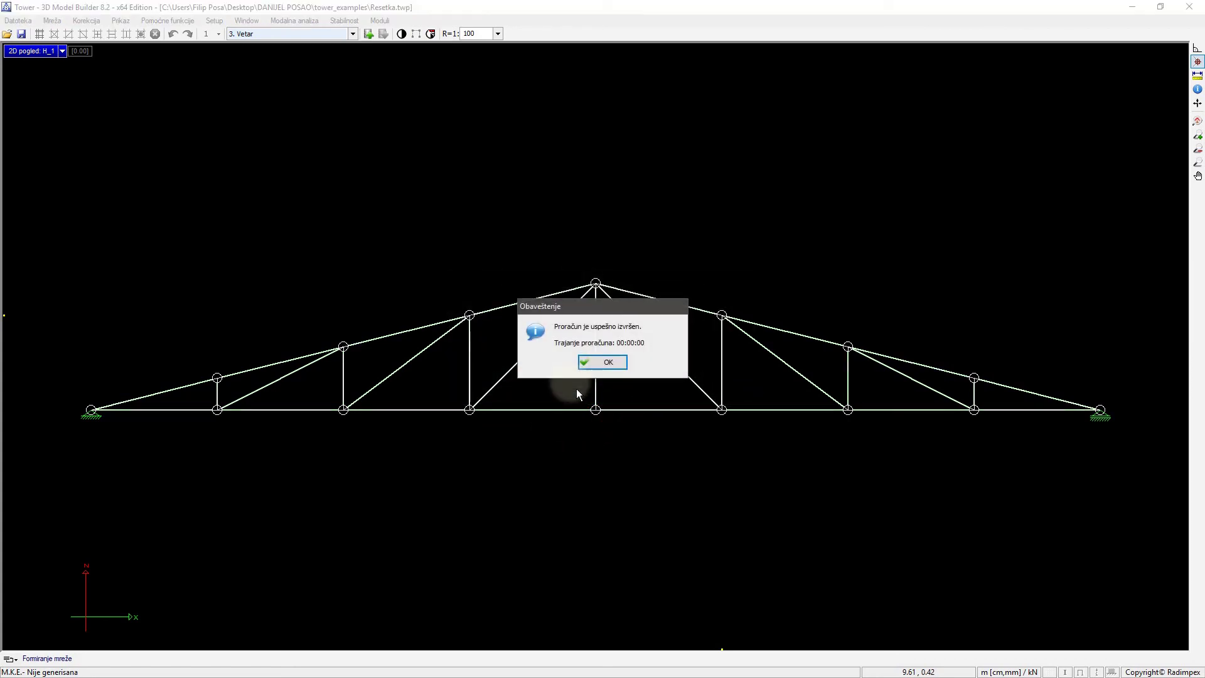
left_click(608, 369)
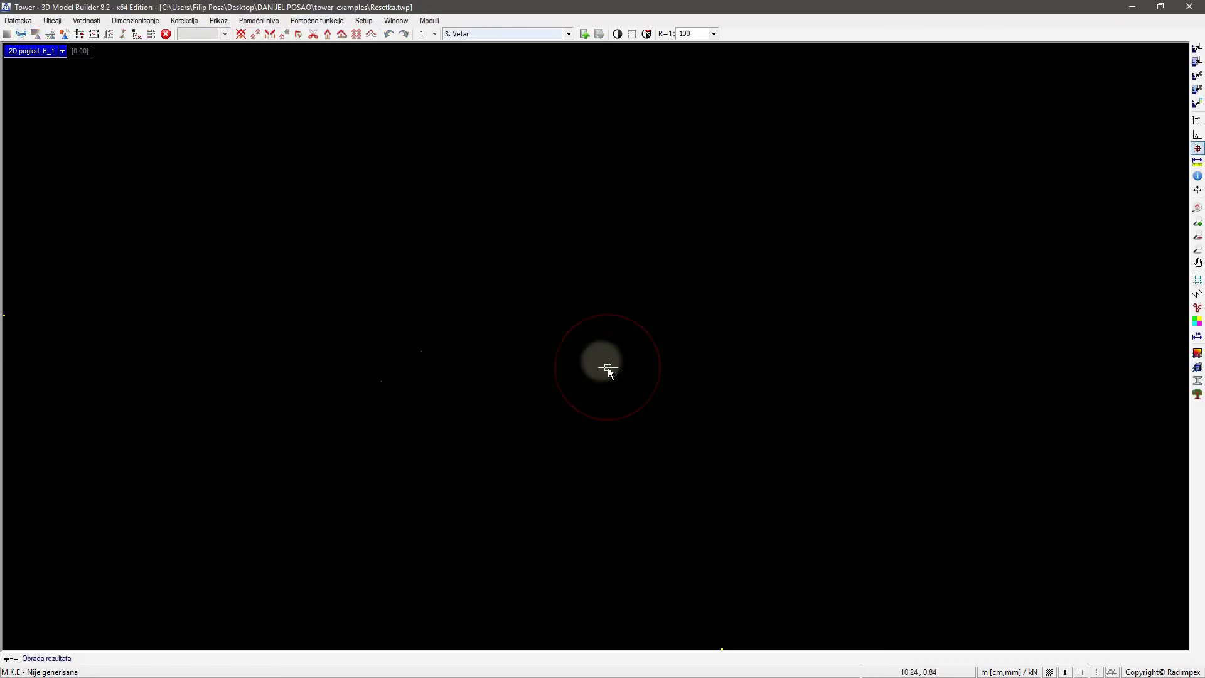